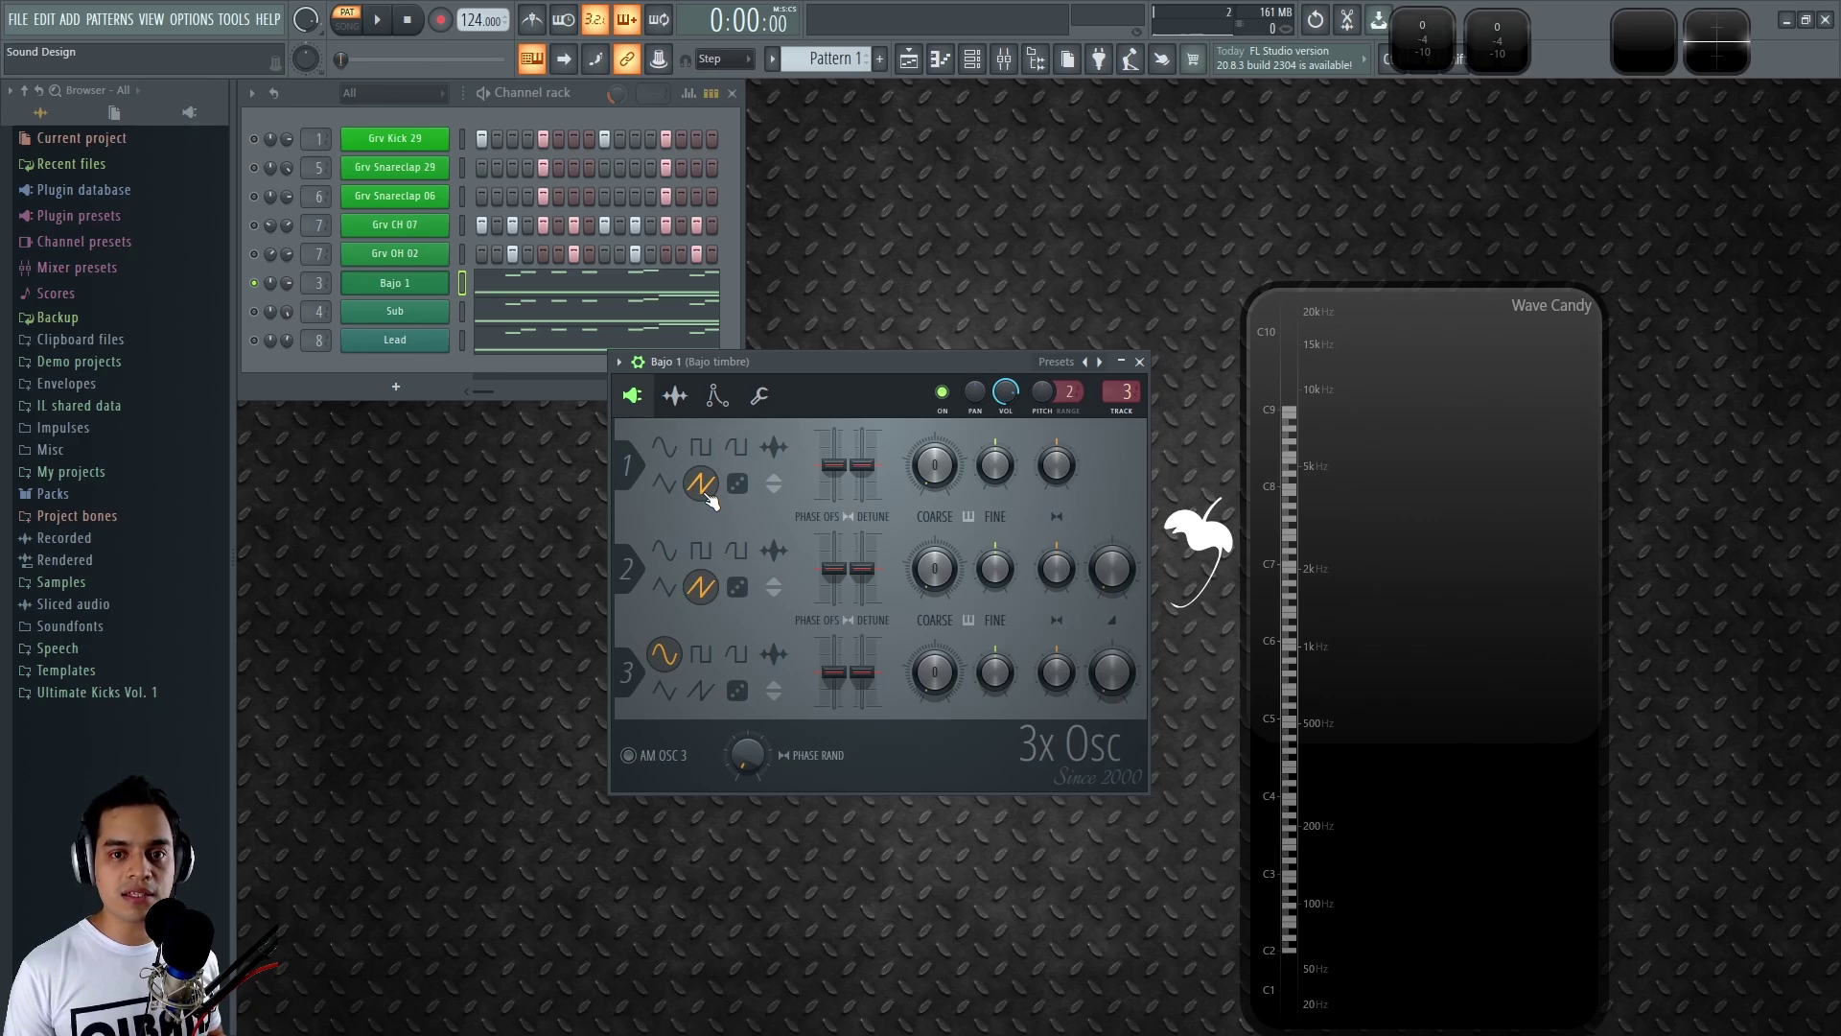
Step: Set the Bajo 1 channel's filter type to Fast LP and sweep its filter bandwidth (Mod Y)
drag(776, 368, 765, 403)
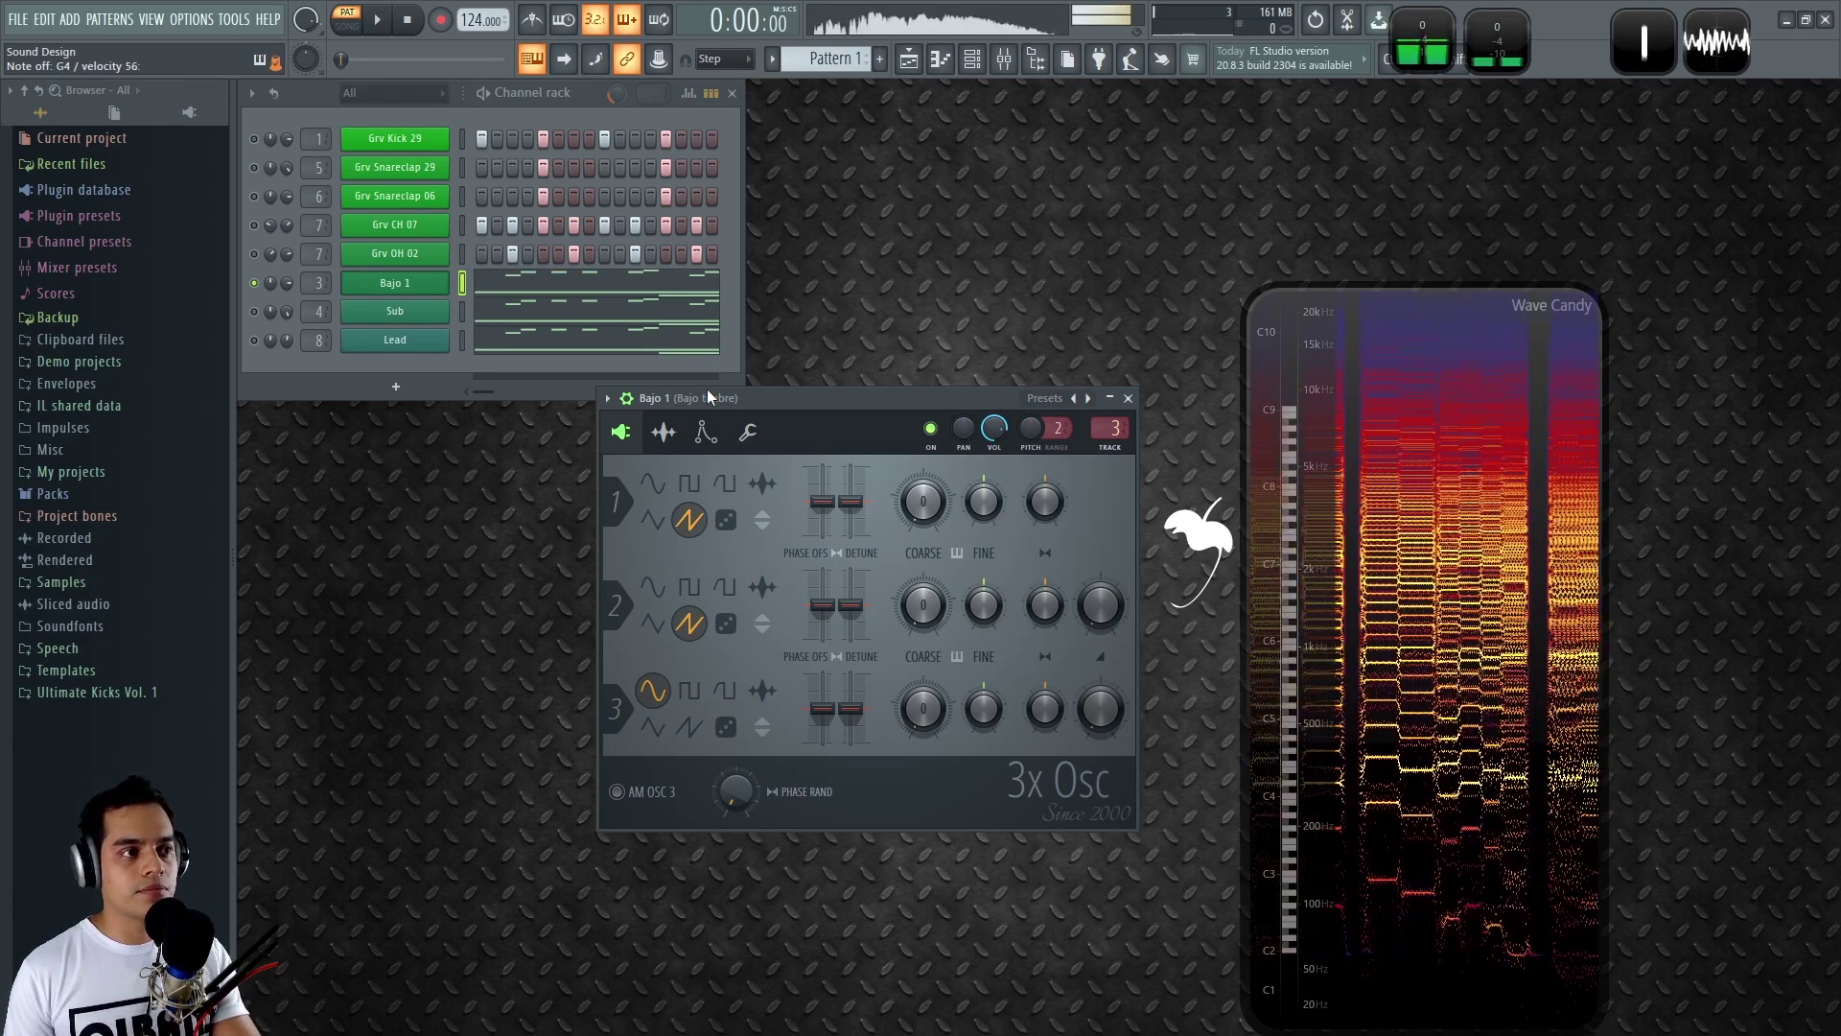
click(703, 434)
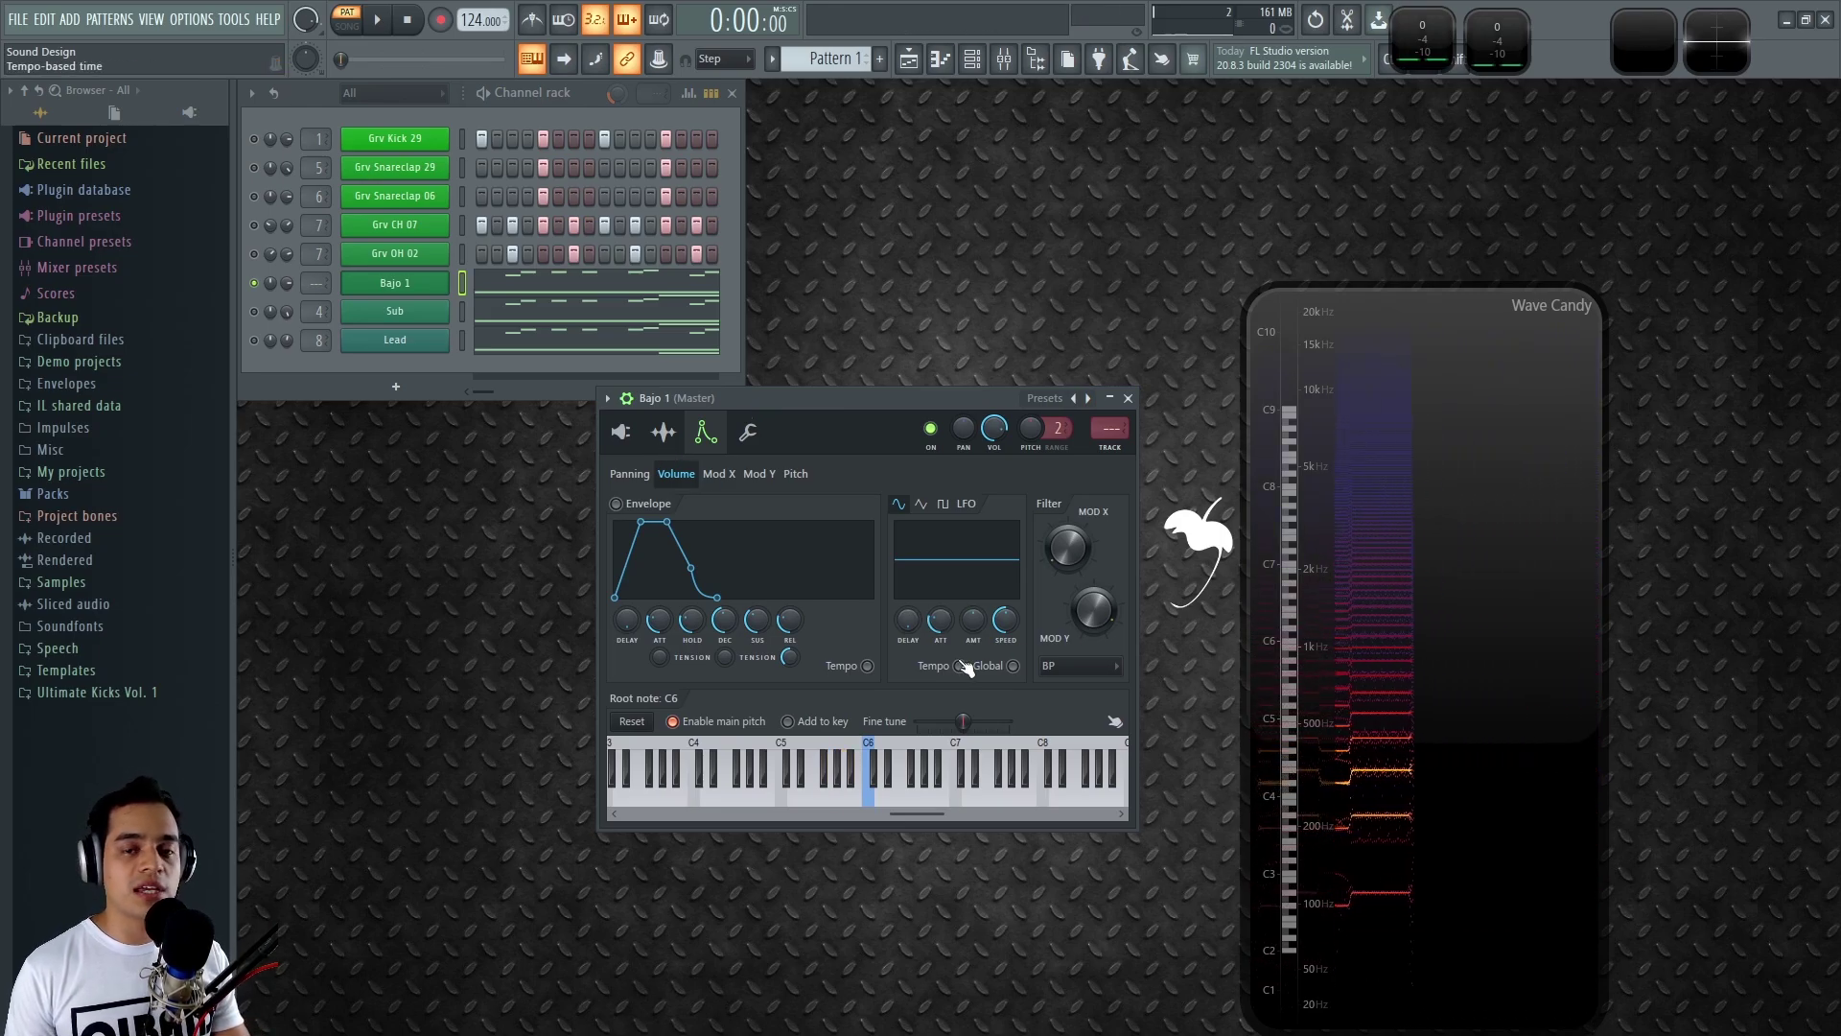
click(1059, 660)
click(1061, 682)
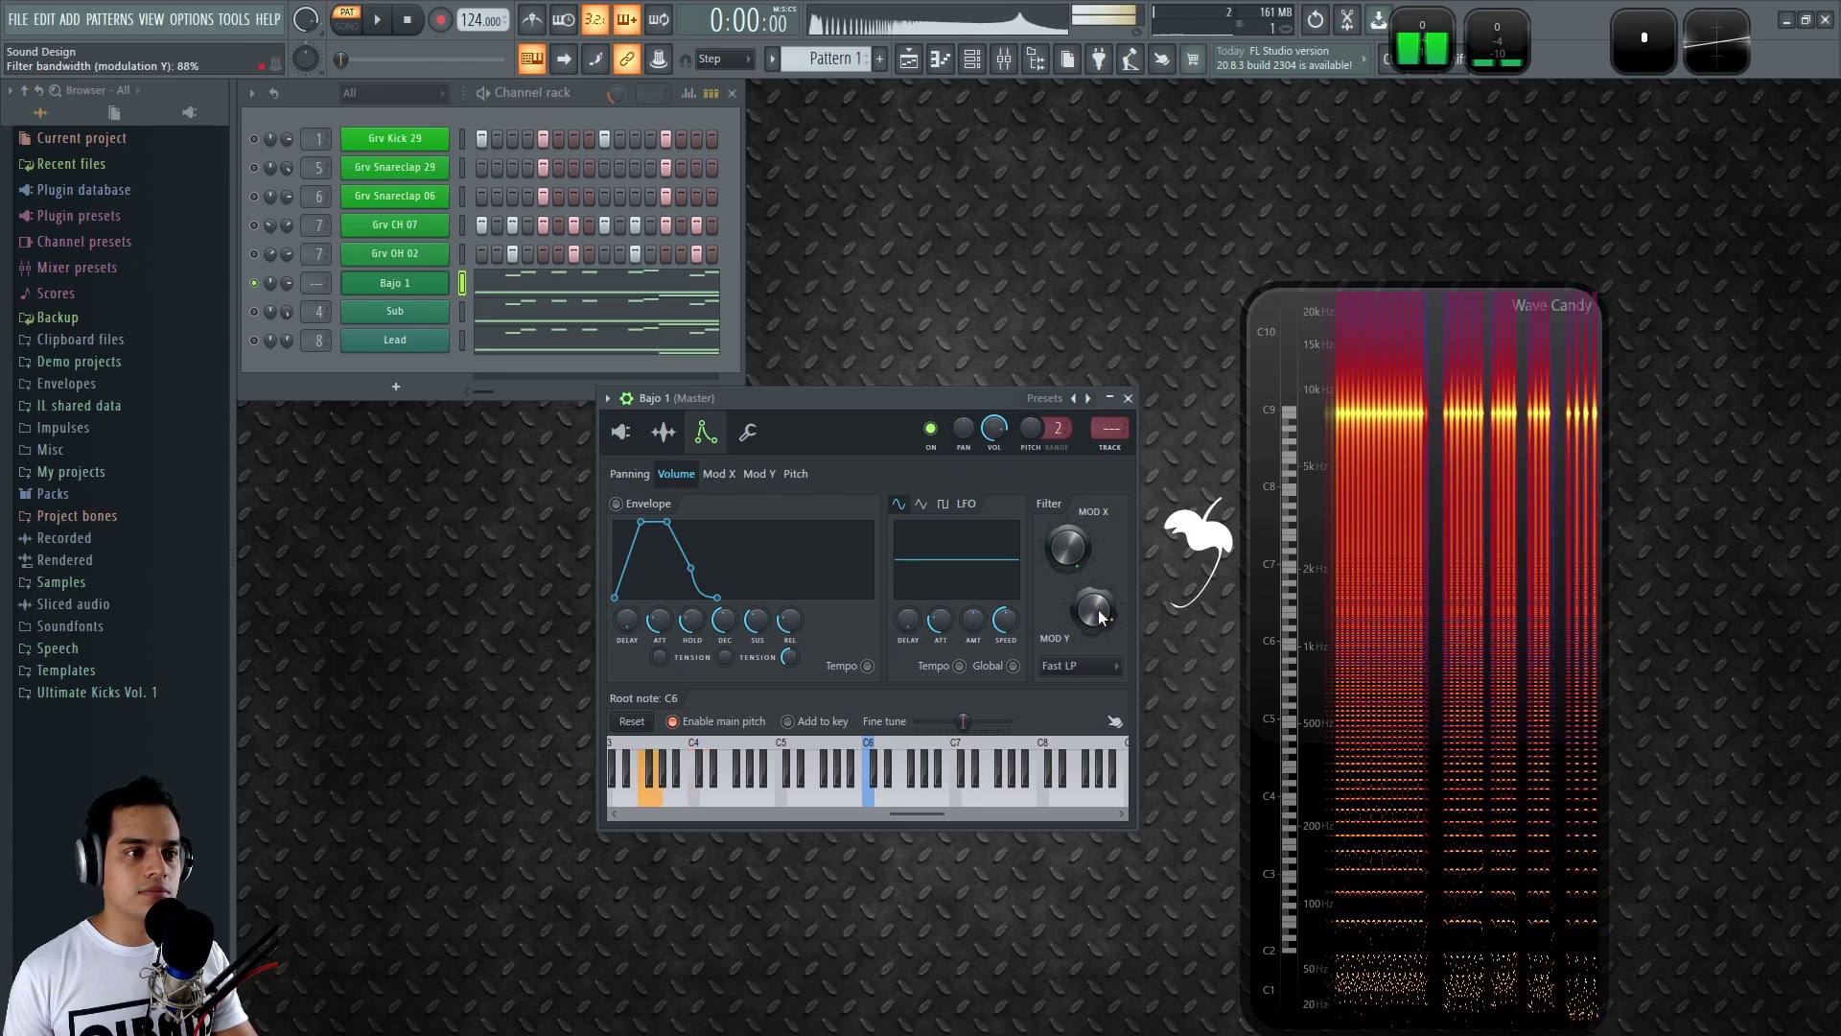
drag(1099, 613, 1100, 662)
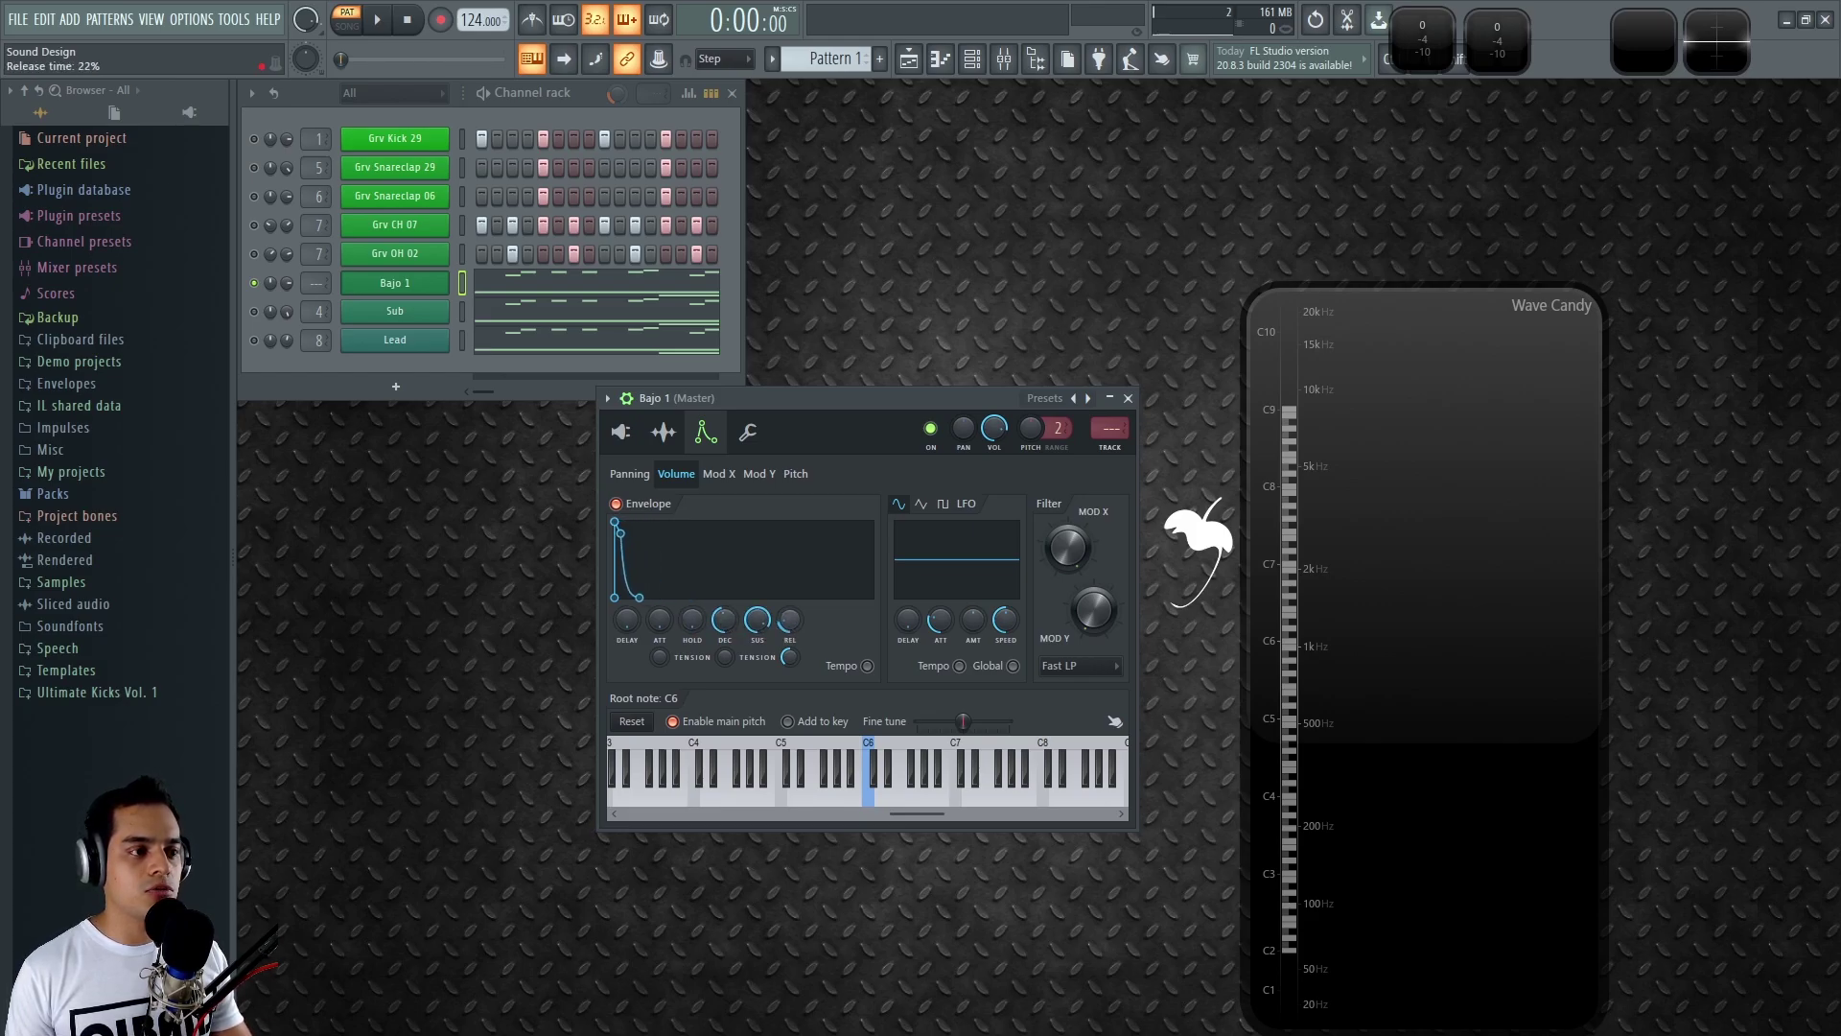
Step: Shorten the Bajo 1 volume envelope's release time and set its portamento slide time to 0:02
drag(793, 626, 793, 638)
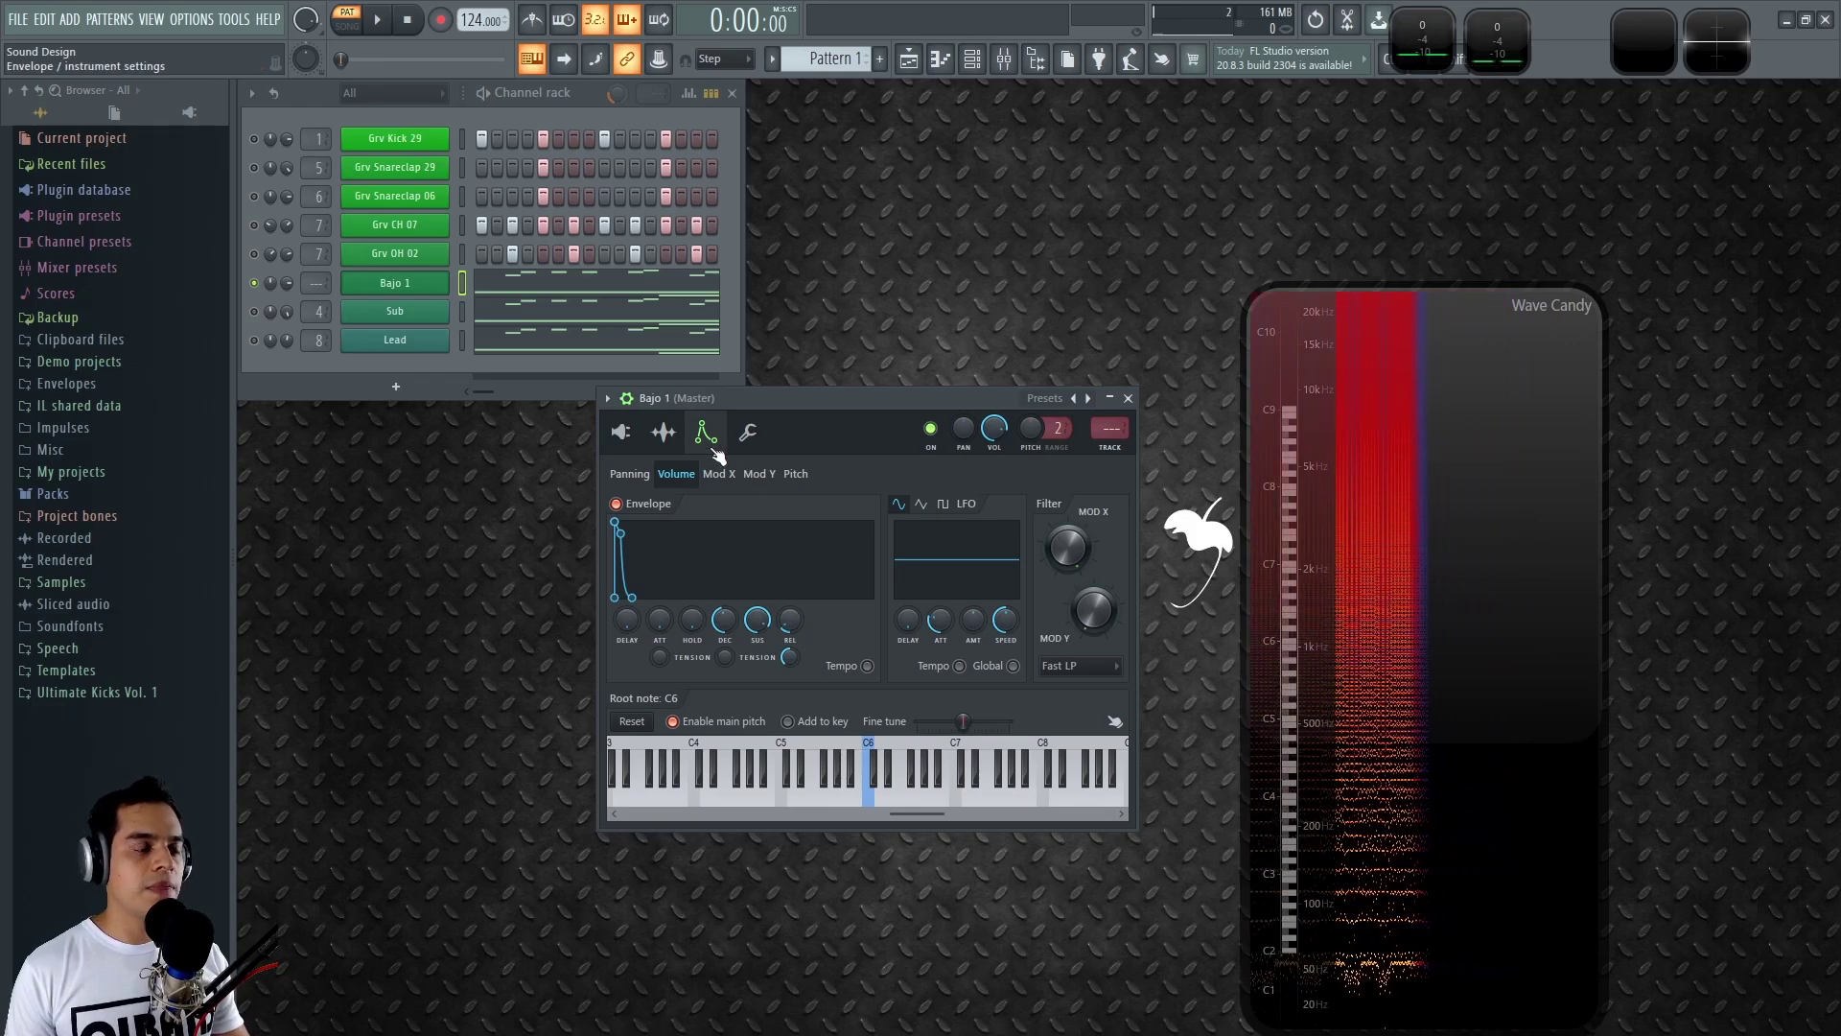
click(750, 434)
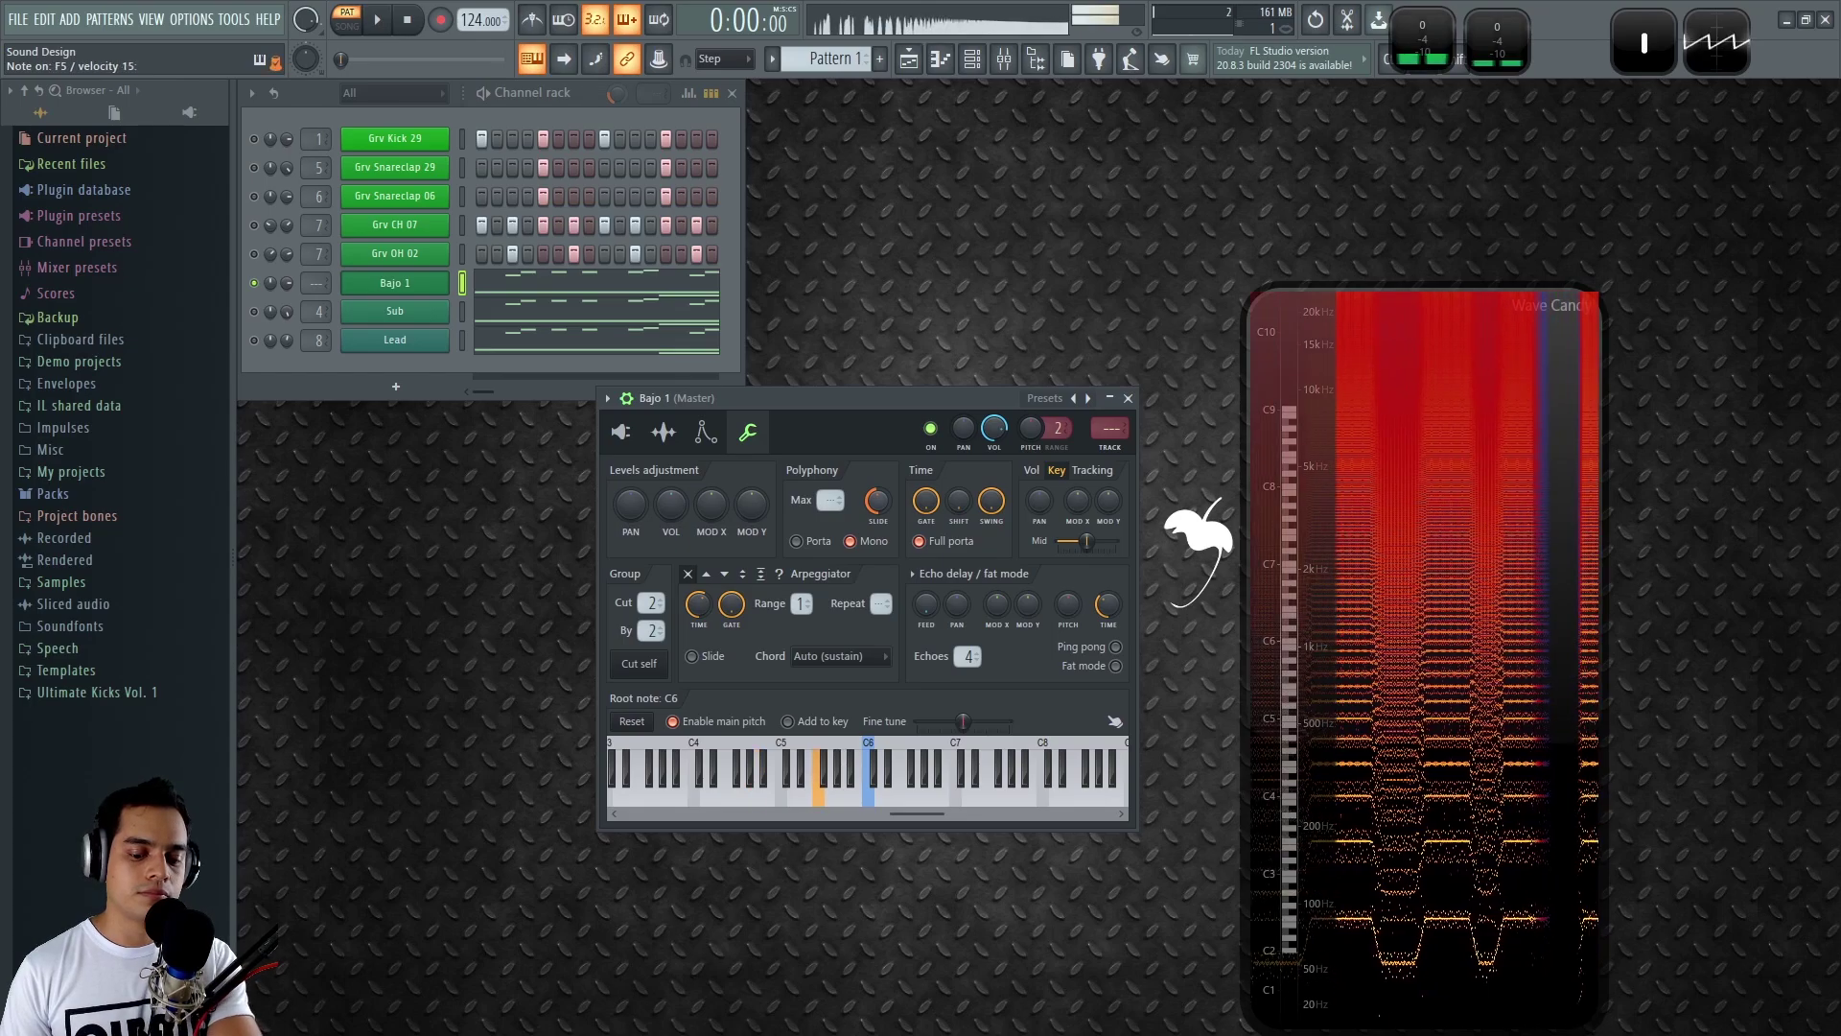
drag(877, 501, 882, 513)
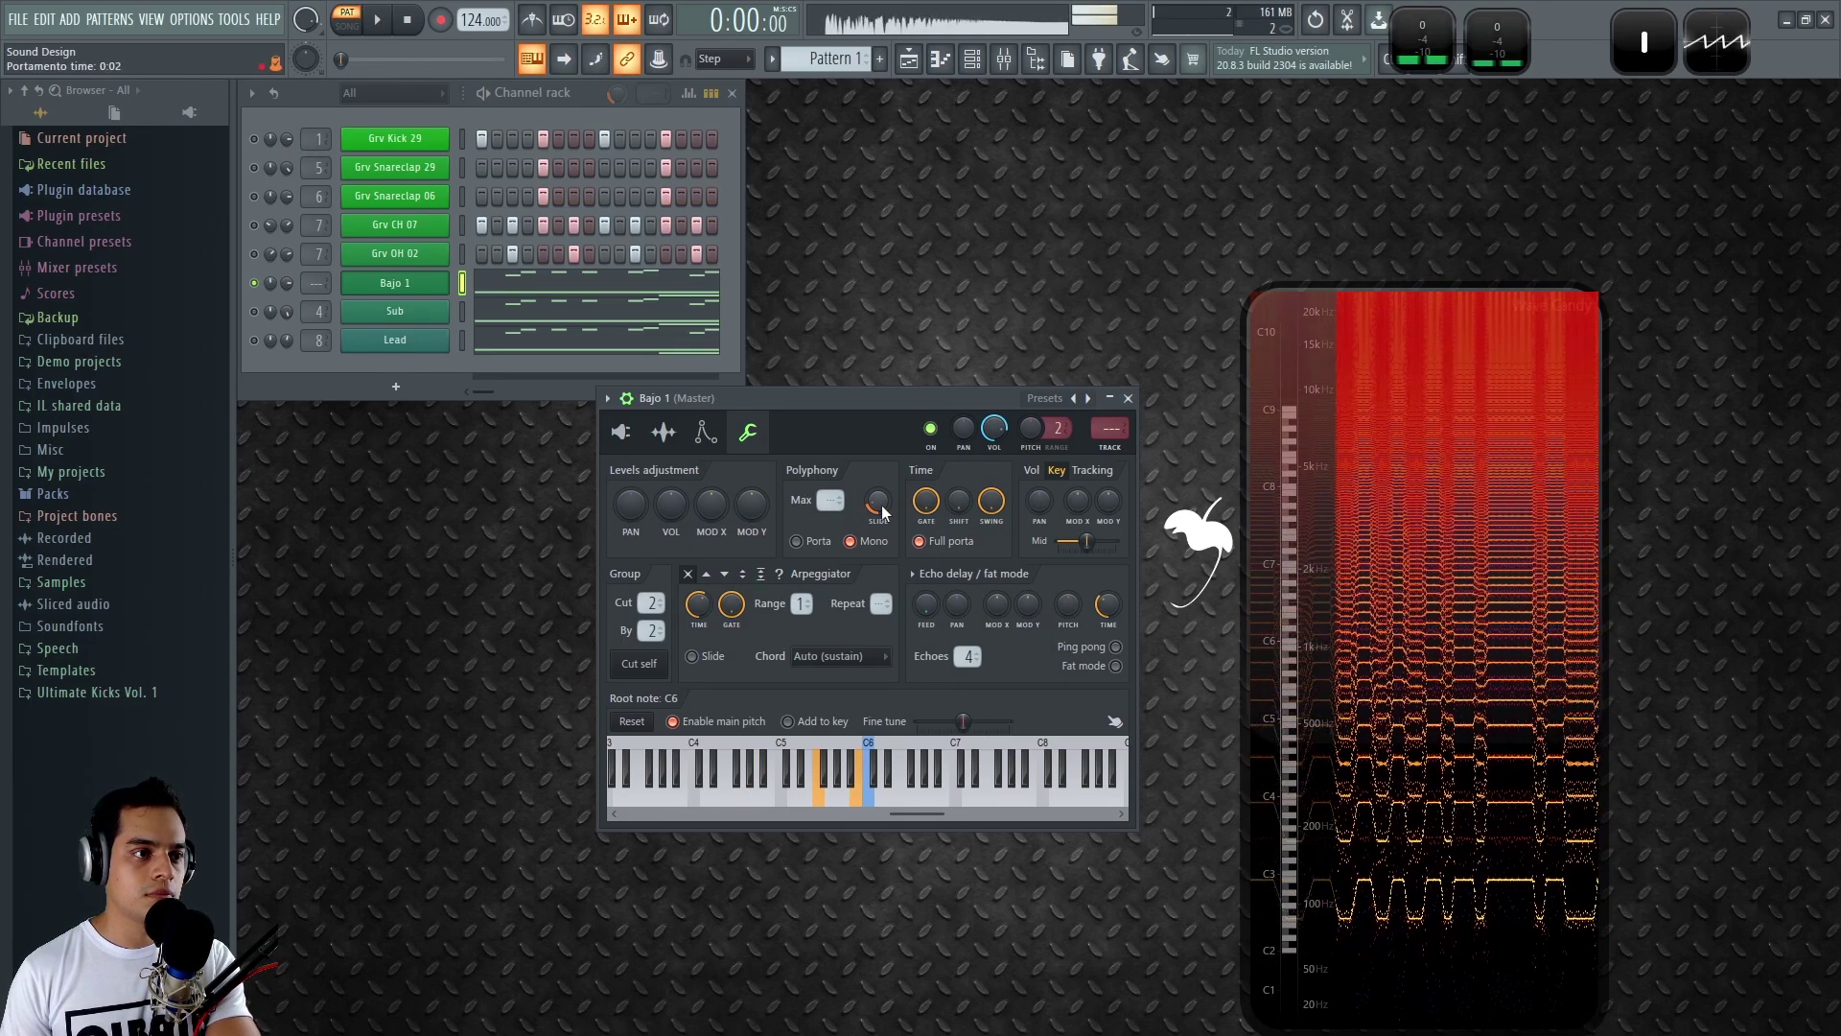
Step: Try the BS filter type on the Bajo 1 channel and settle on BP
click(621, 432)
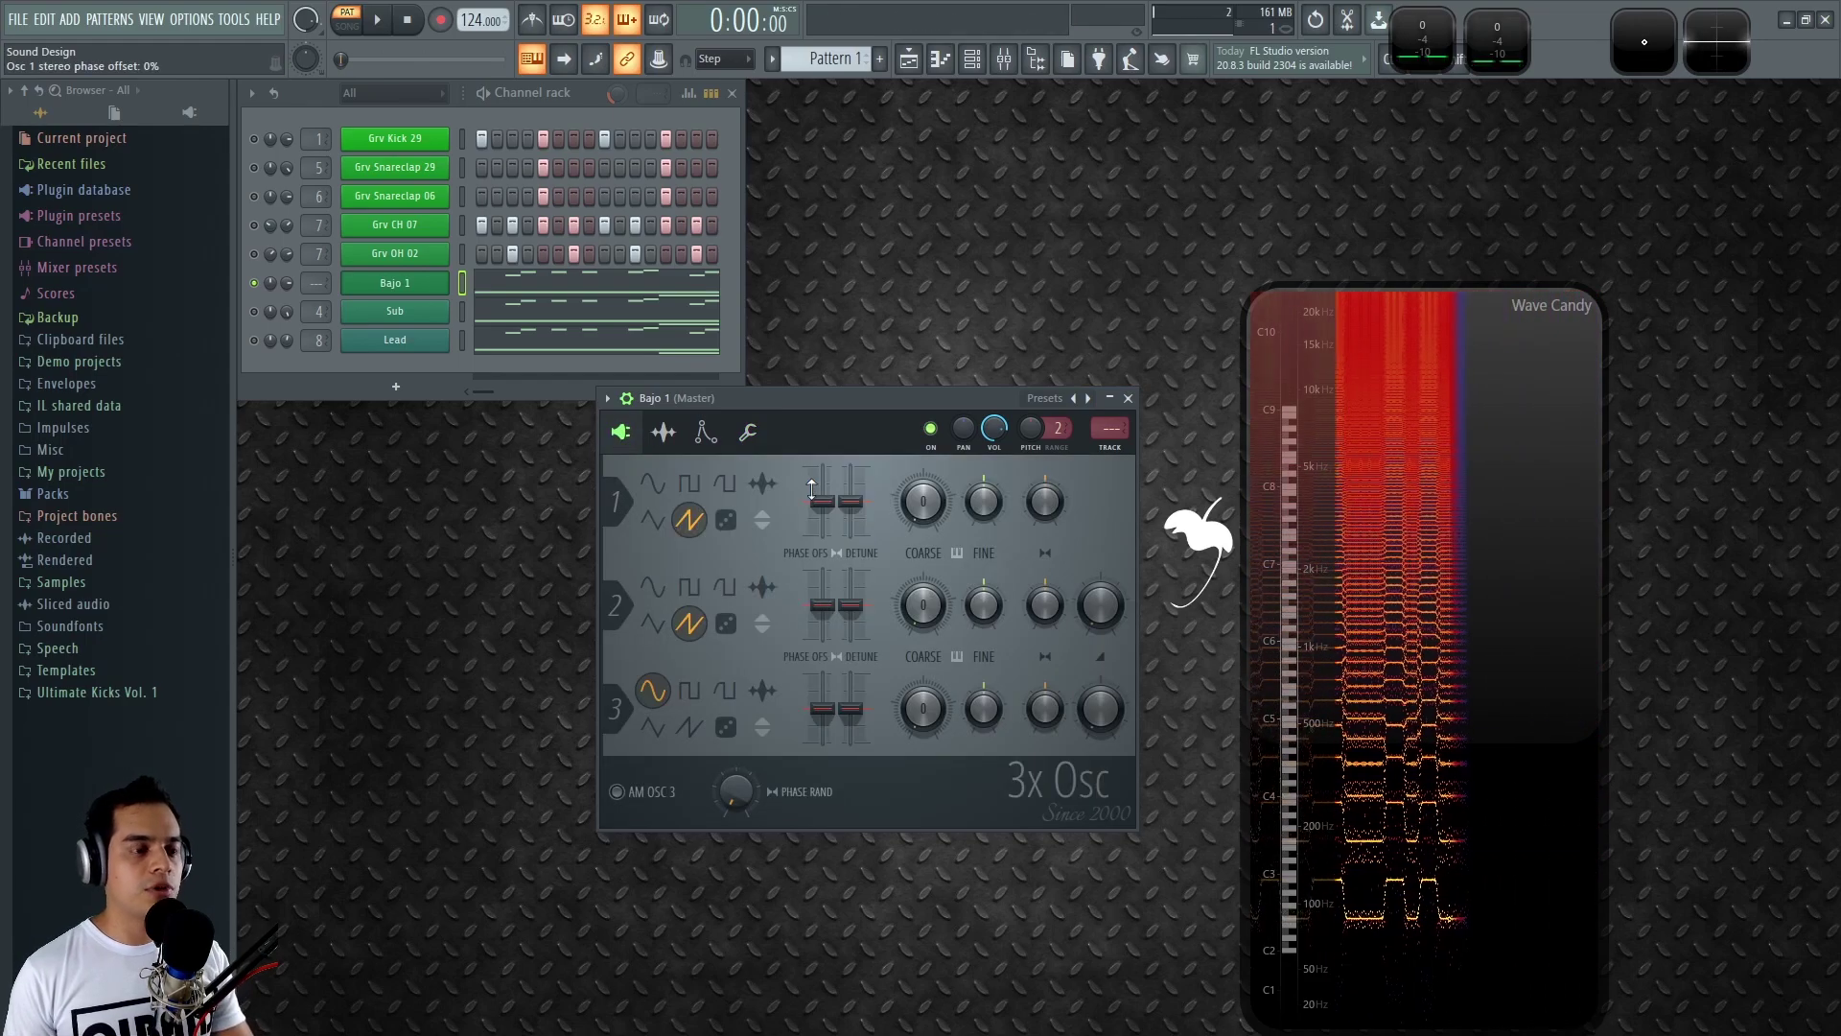
click(707, 433)
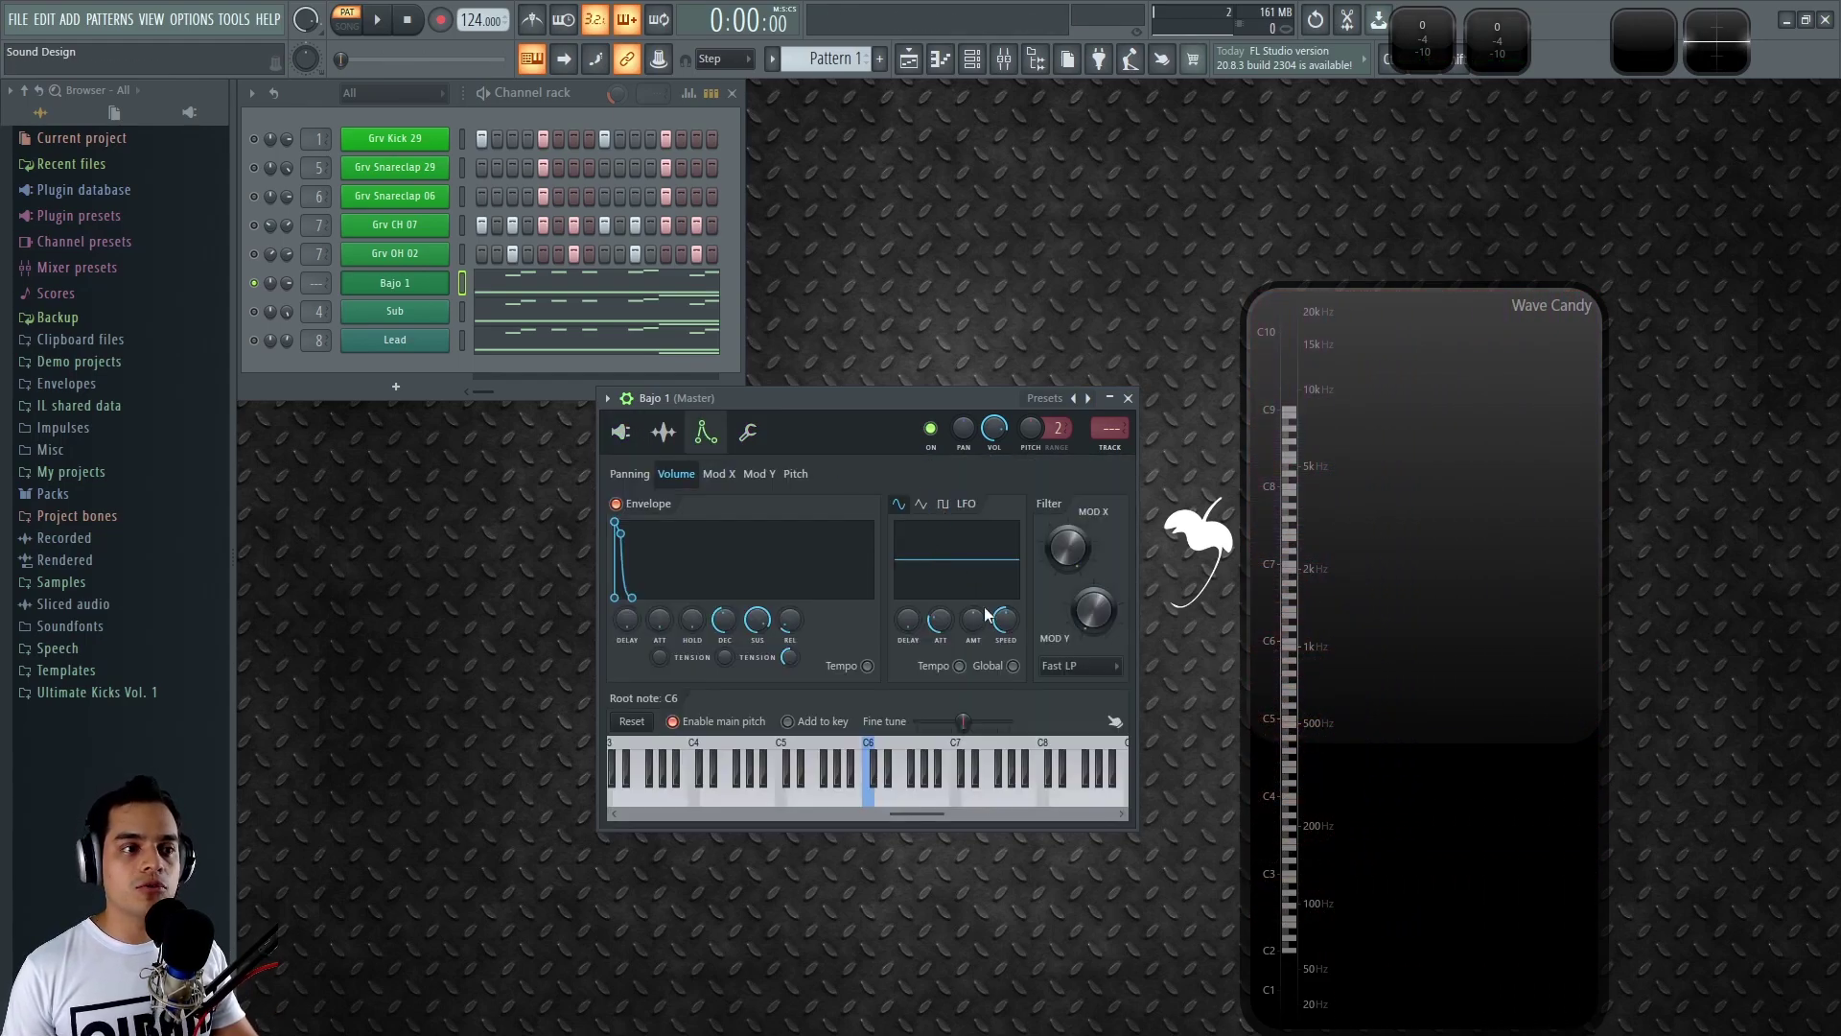
click(1074, 666)
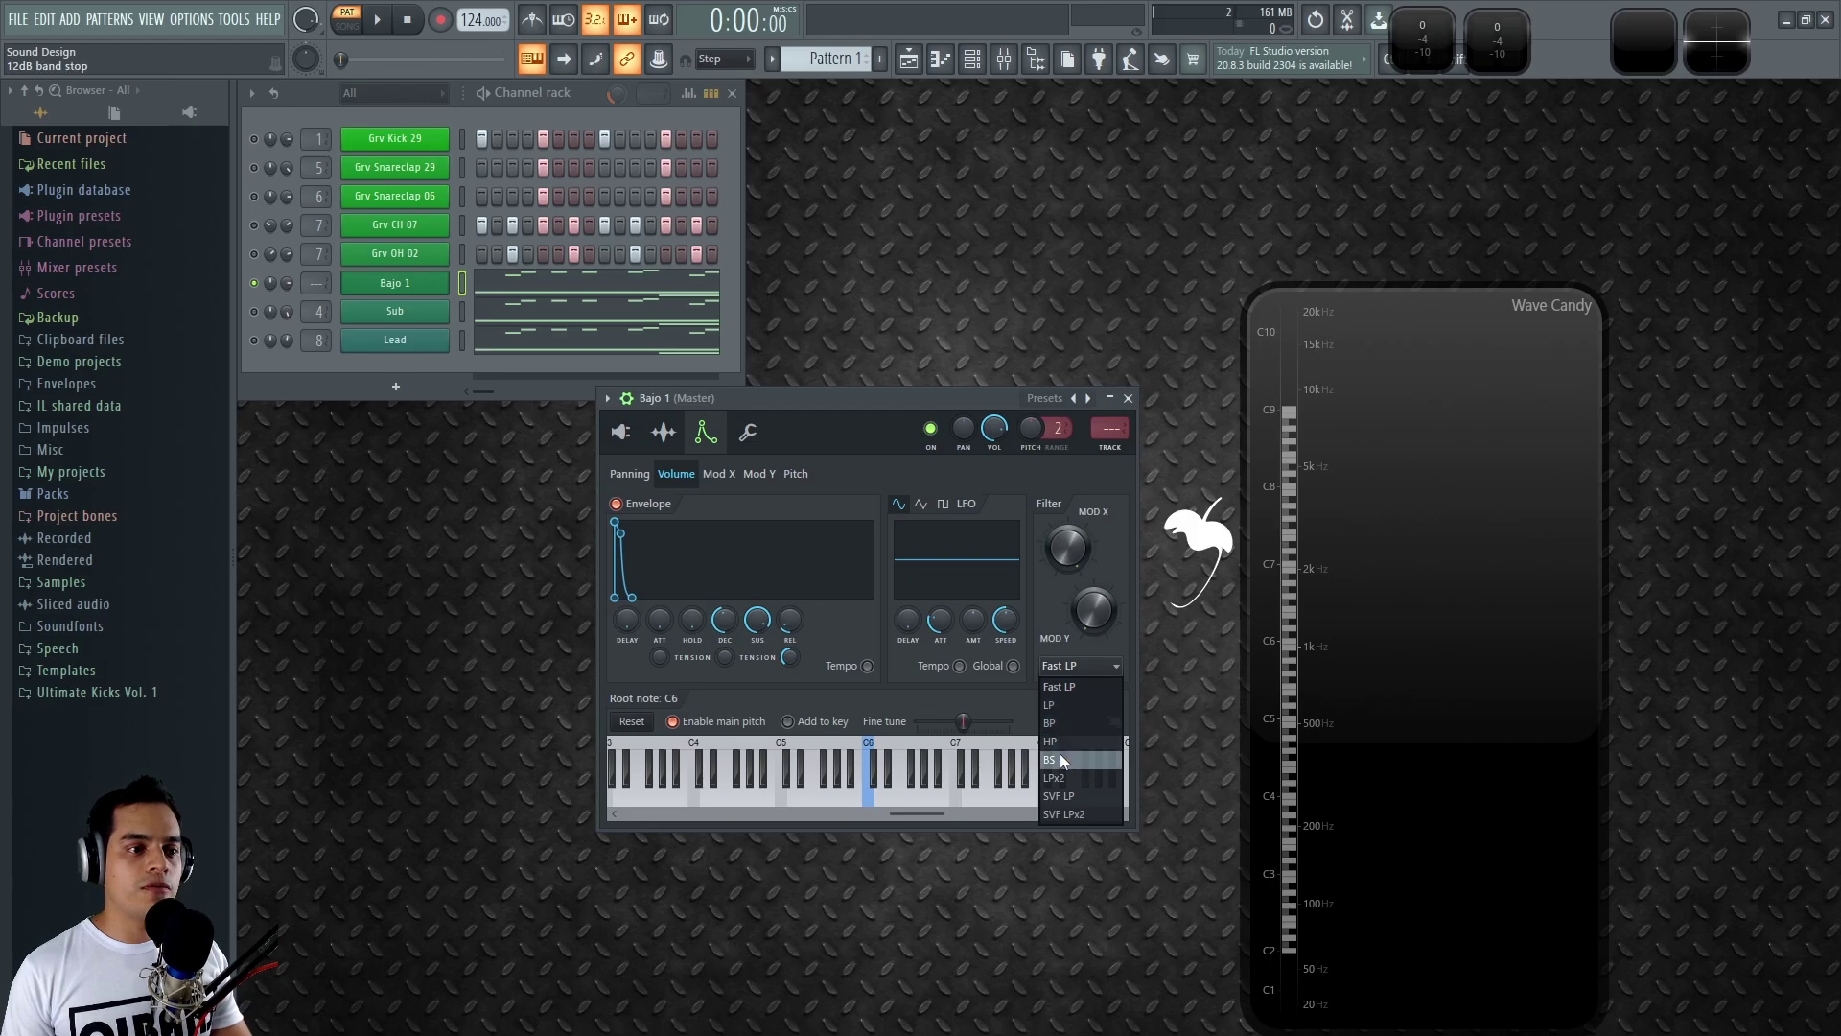
click(1059, 760)
click(1059, 666)
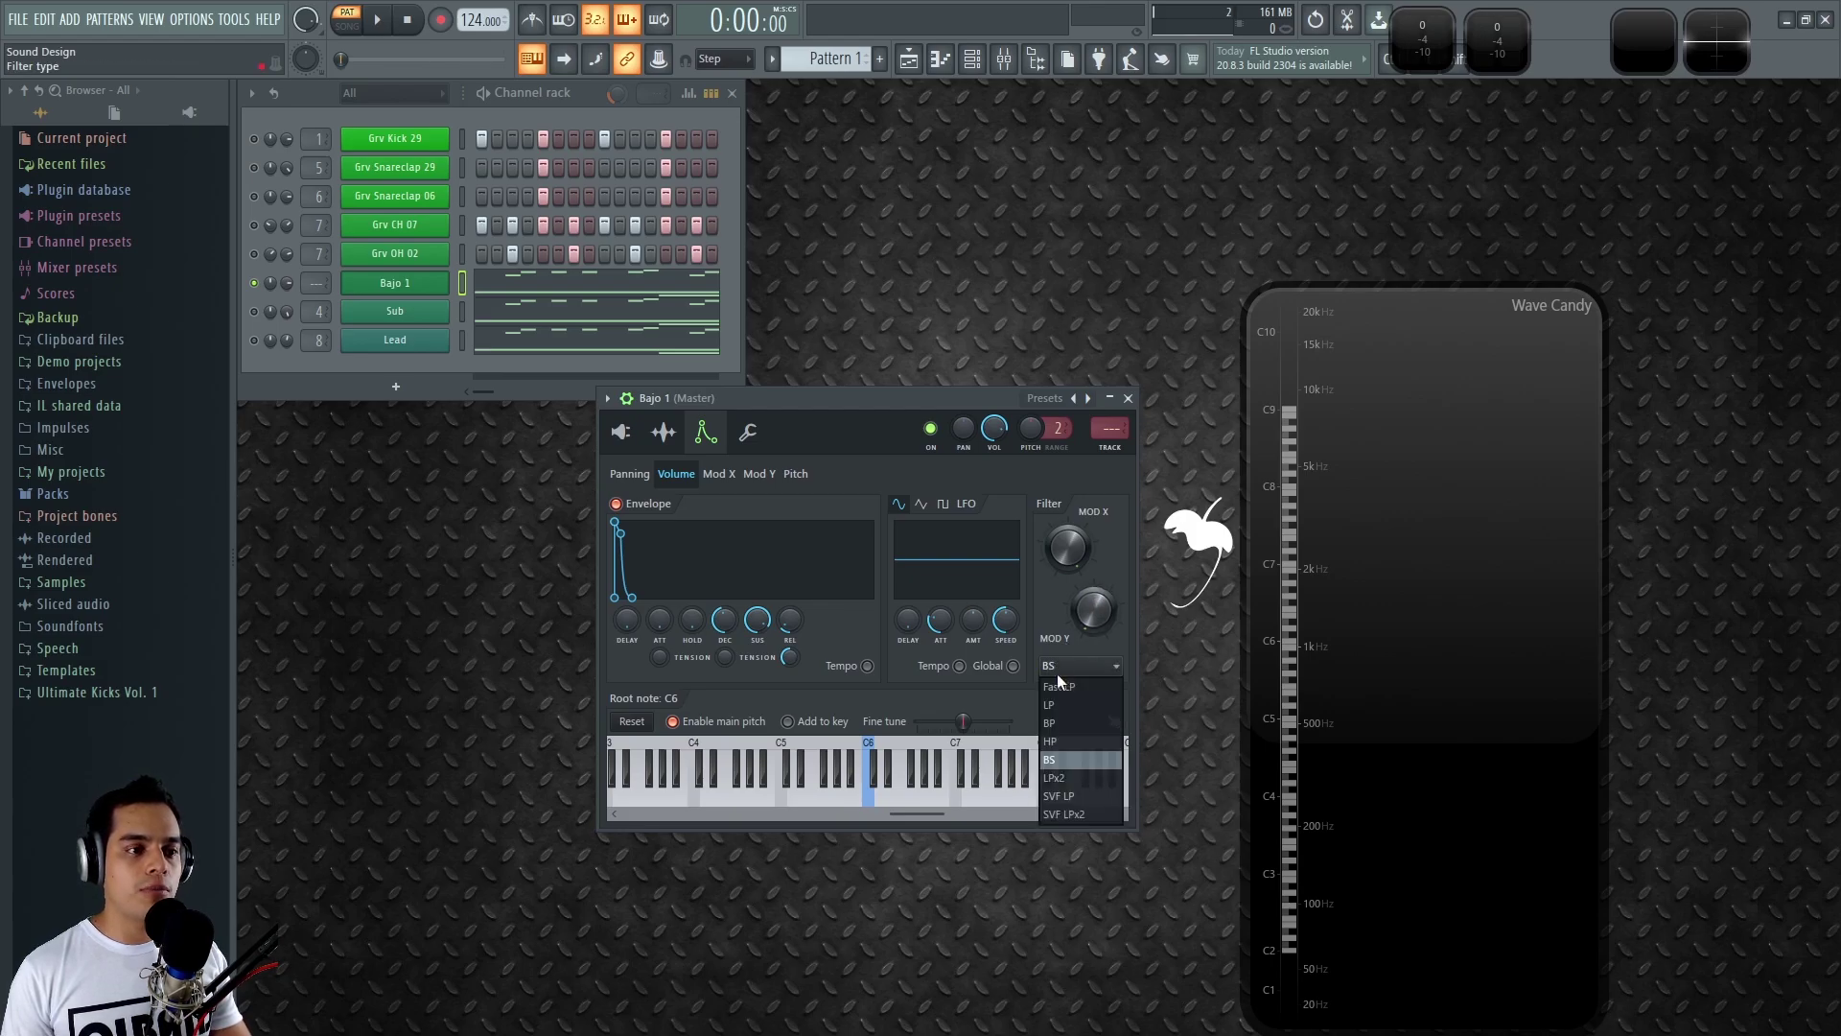
click(1057, 722)
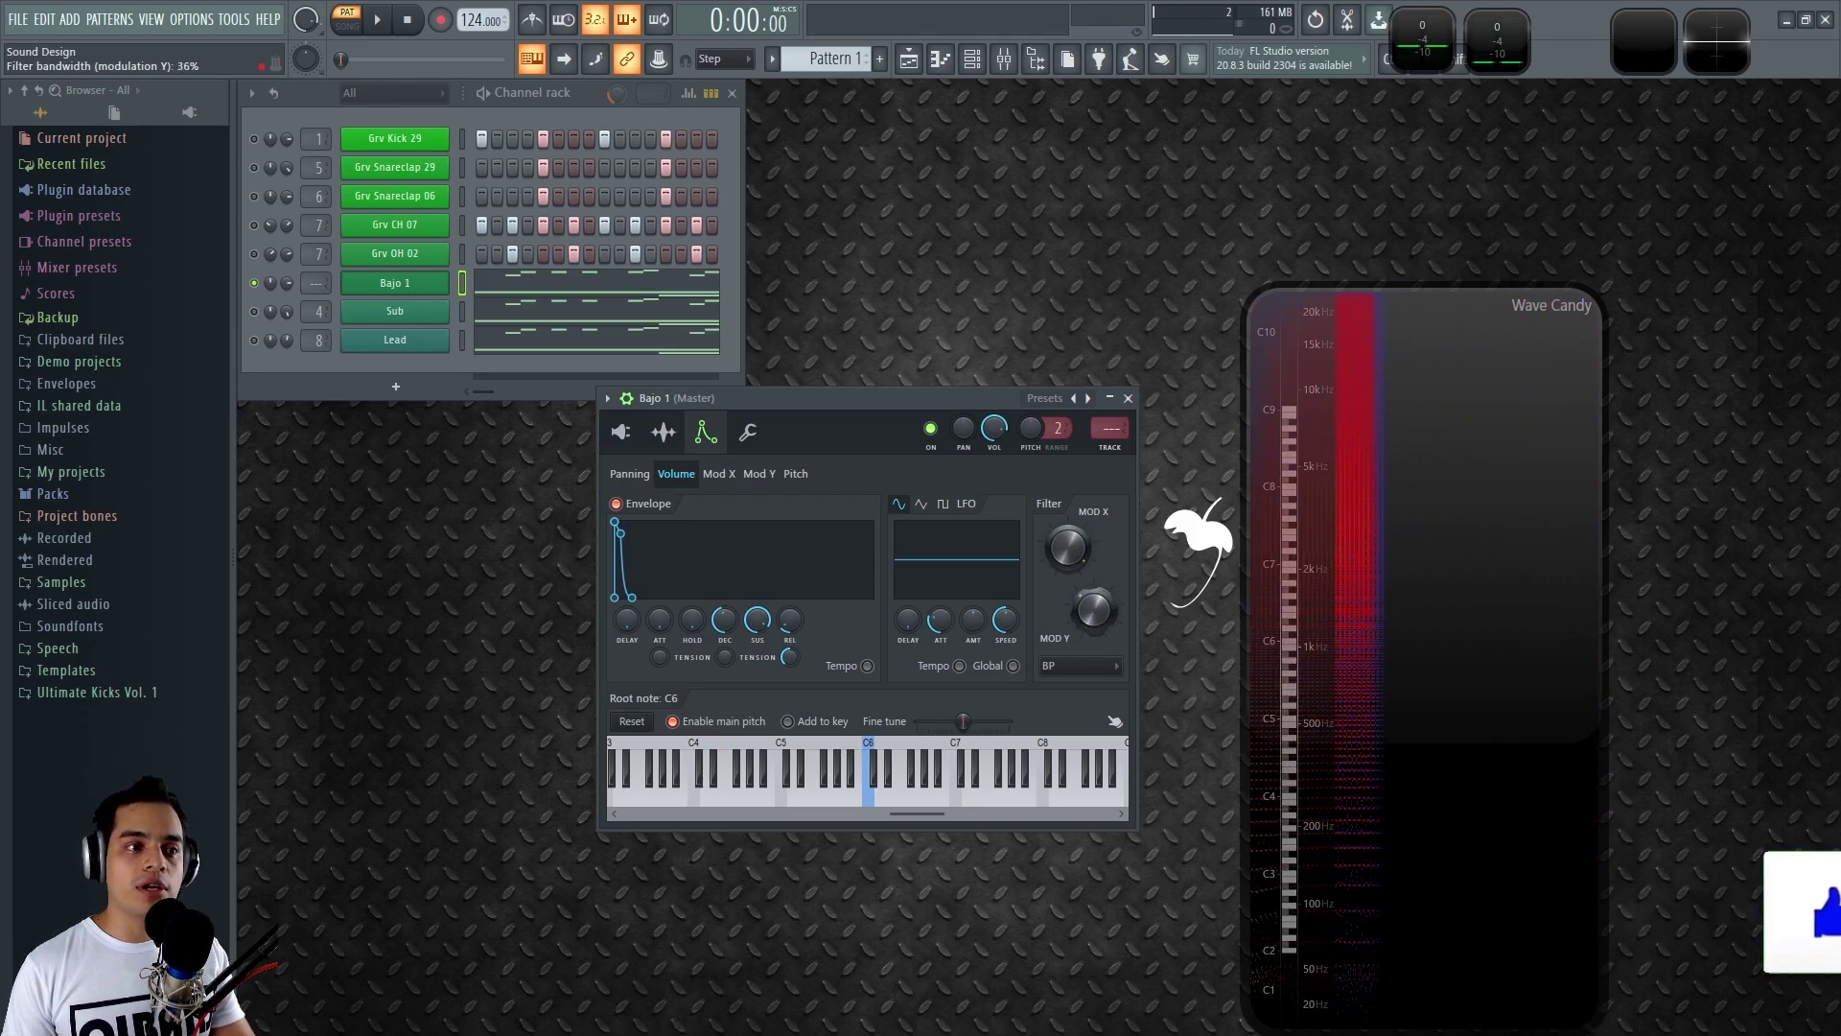
Step: Adjust Bajo 1's filter bandwidth (Mod Y) and lower its filter frequency (Mod X) to about 11%
drag(1094, 612, 1093, 537)
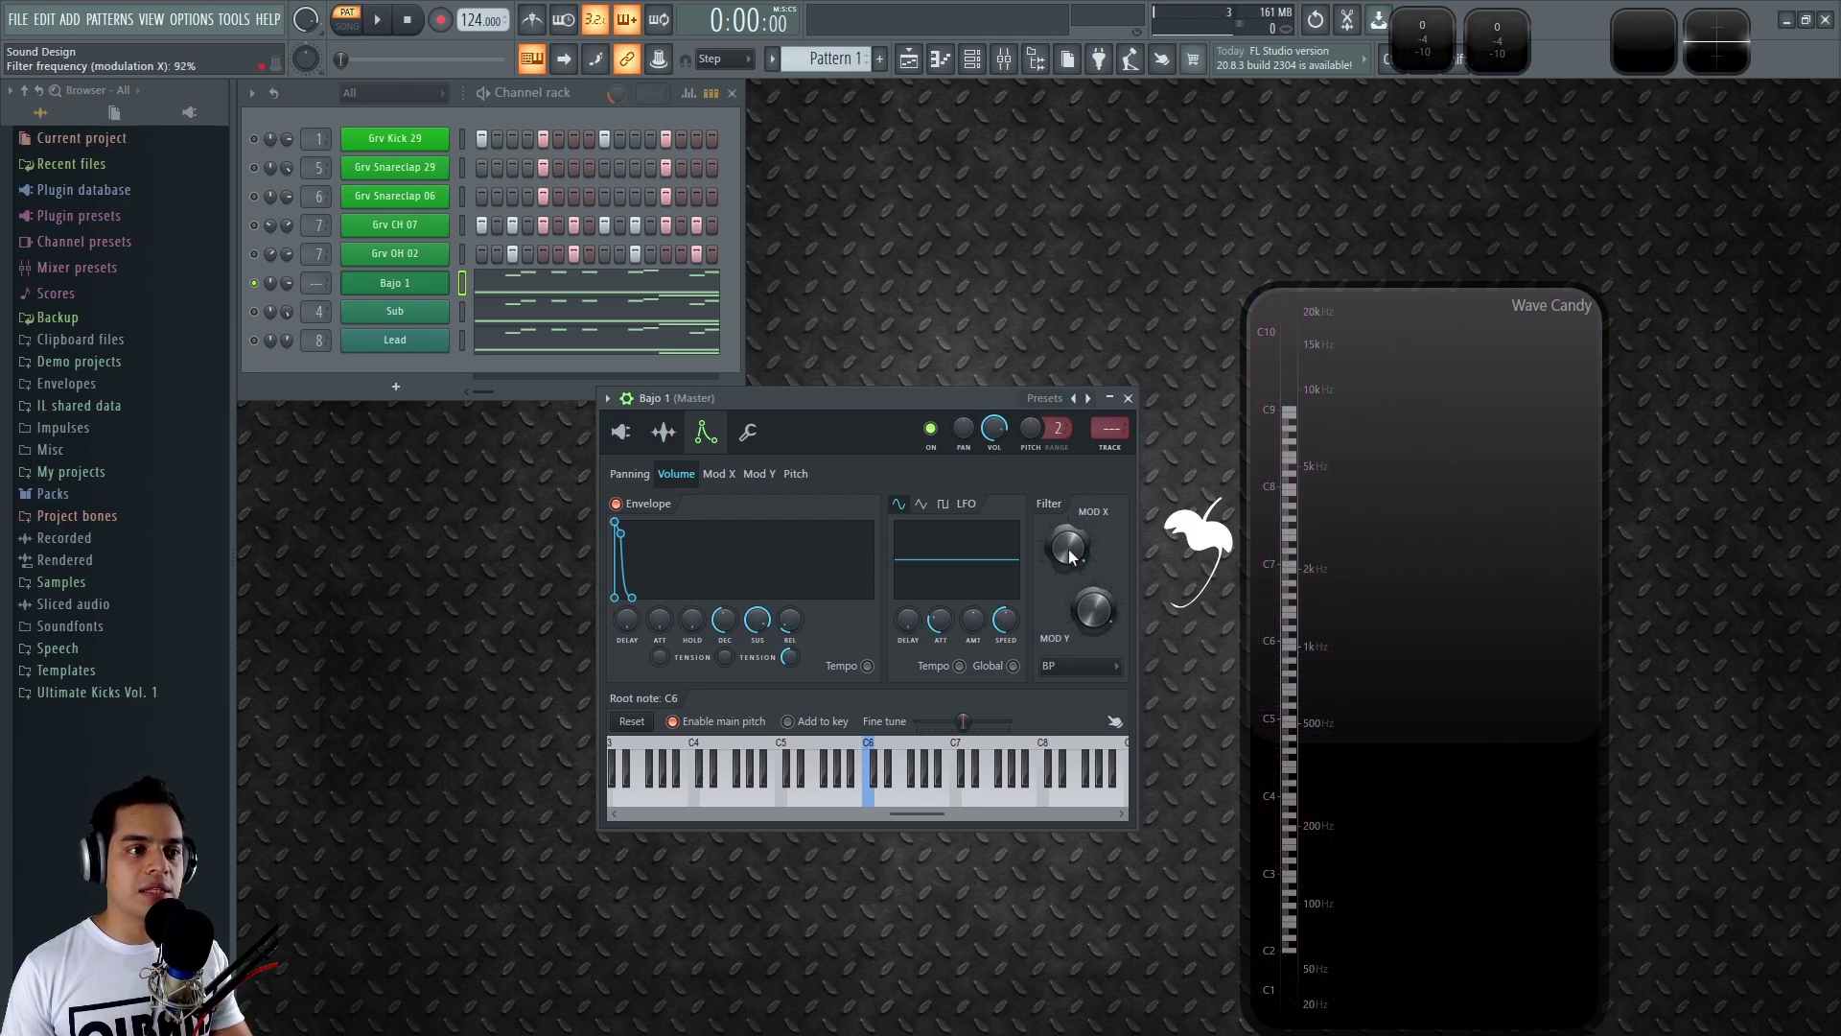
drag(1069, 548, 1068, 644)
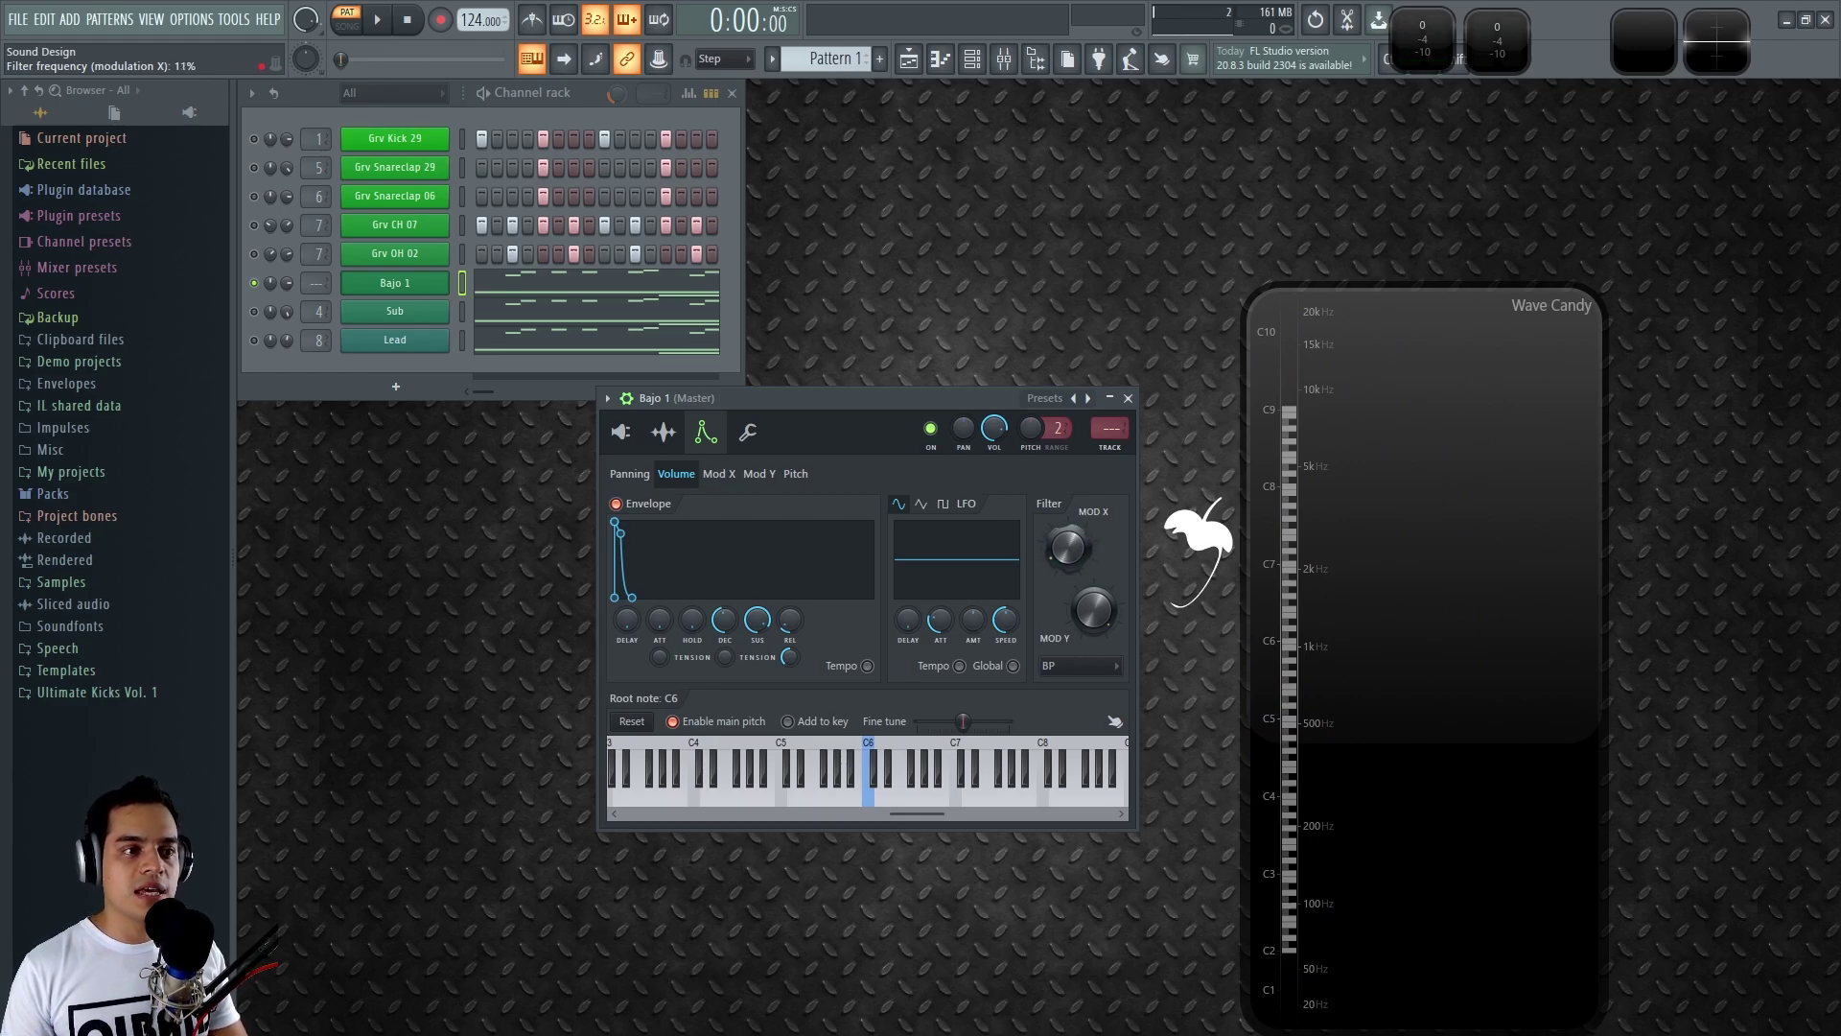
drag(1069, 548, 1068, 553)
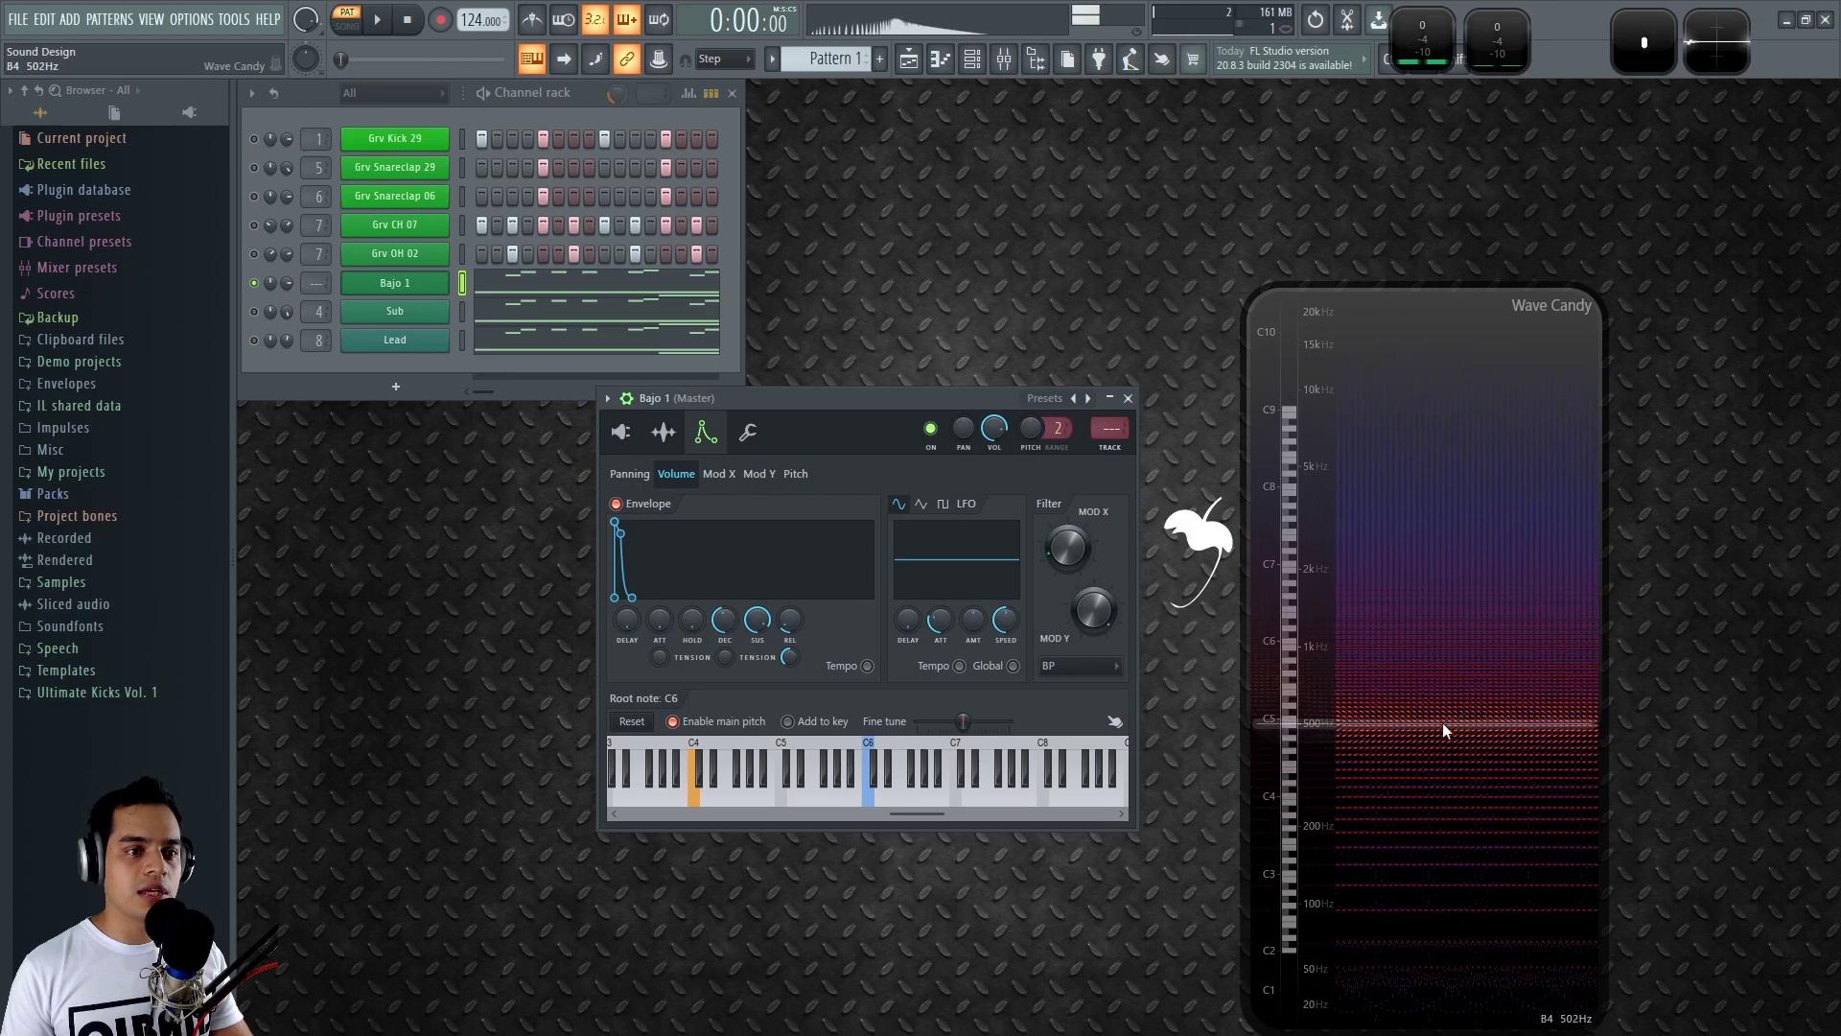
mouse_move(1068, 548)
mouse_down()
mouse_move(1069, 485)
mouse_move(1069, 547)
mouse_up()
Step: Isolate the Sub channel, open its 3x Osc window and route the channel to the Master track
drag(1109, 429, 1109, 420)
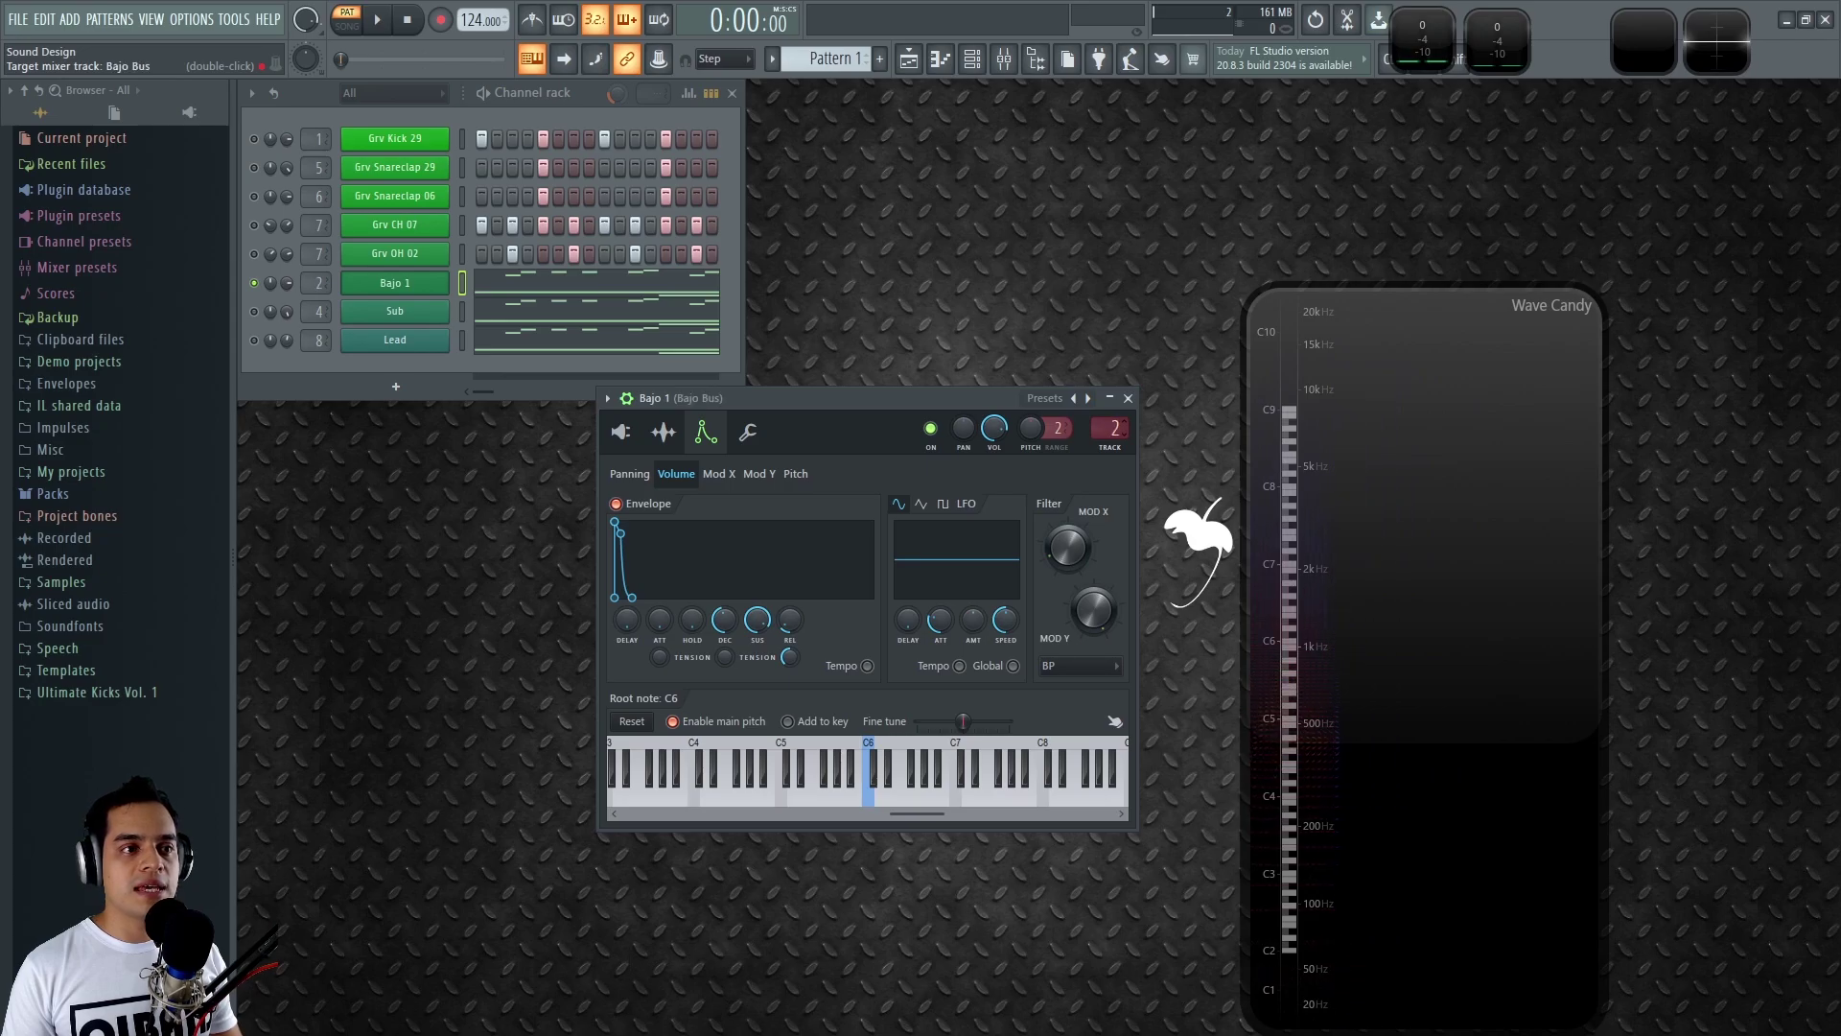
click(421, 320)
click(255, 312)
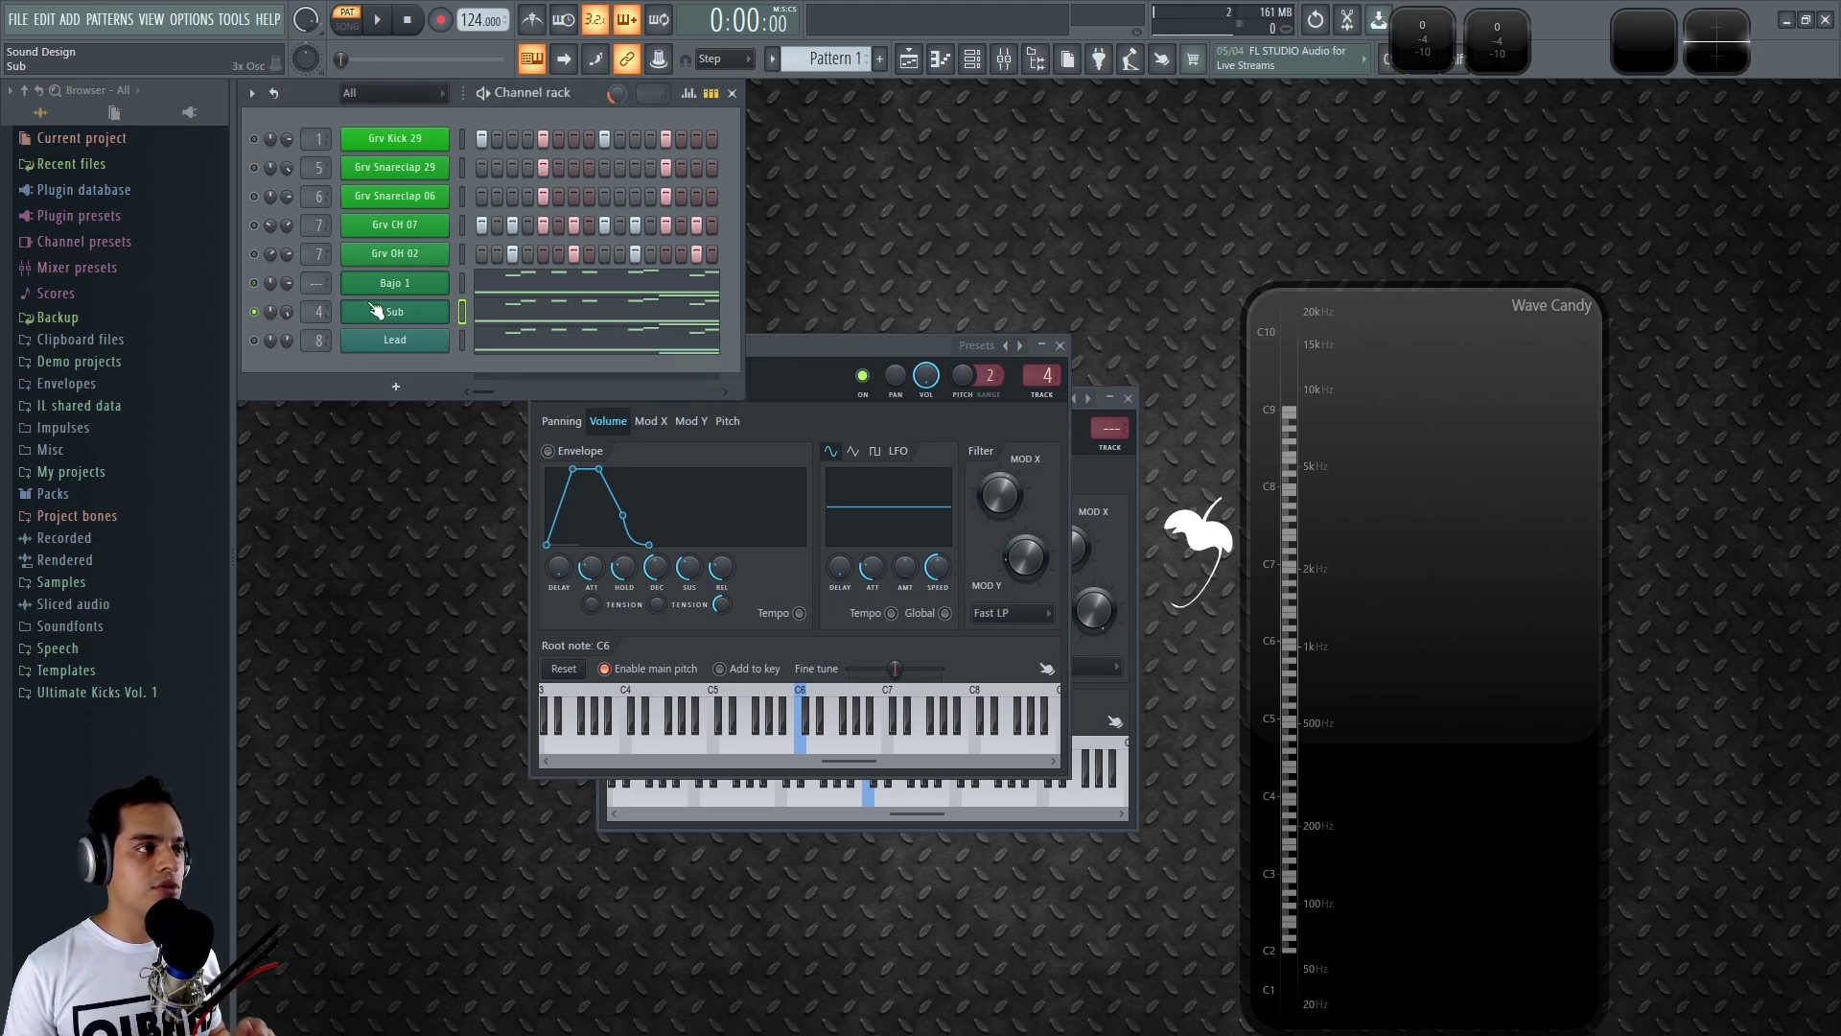
drag(802, 345, 854, 360)
drag(317, 312, 316, 331)
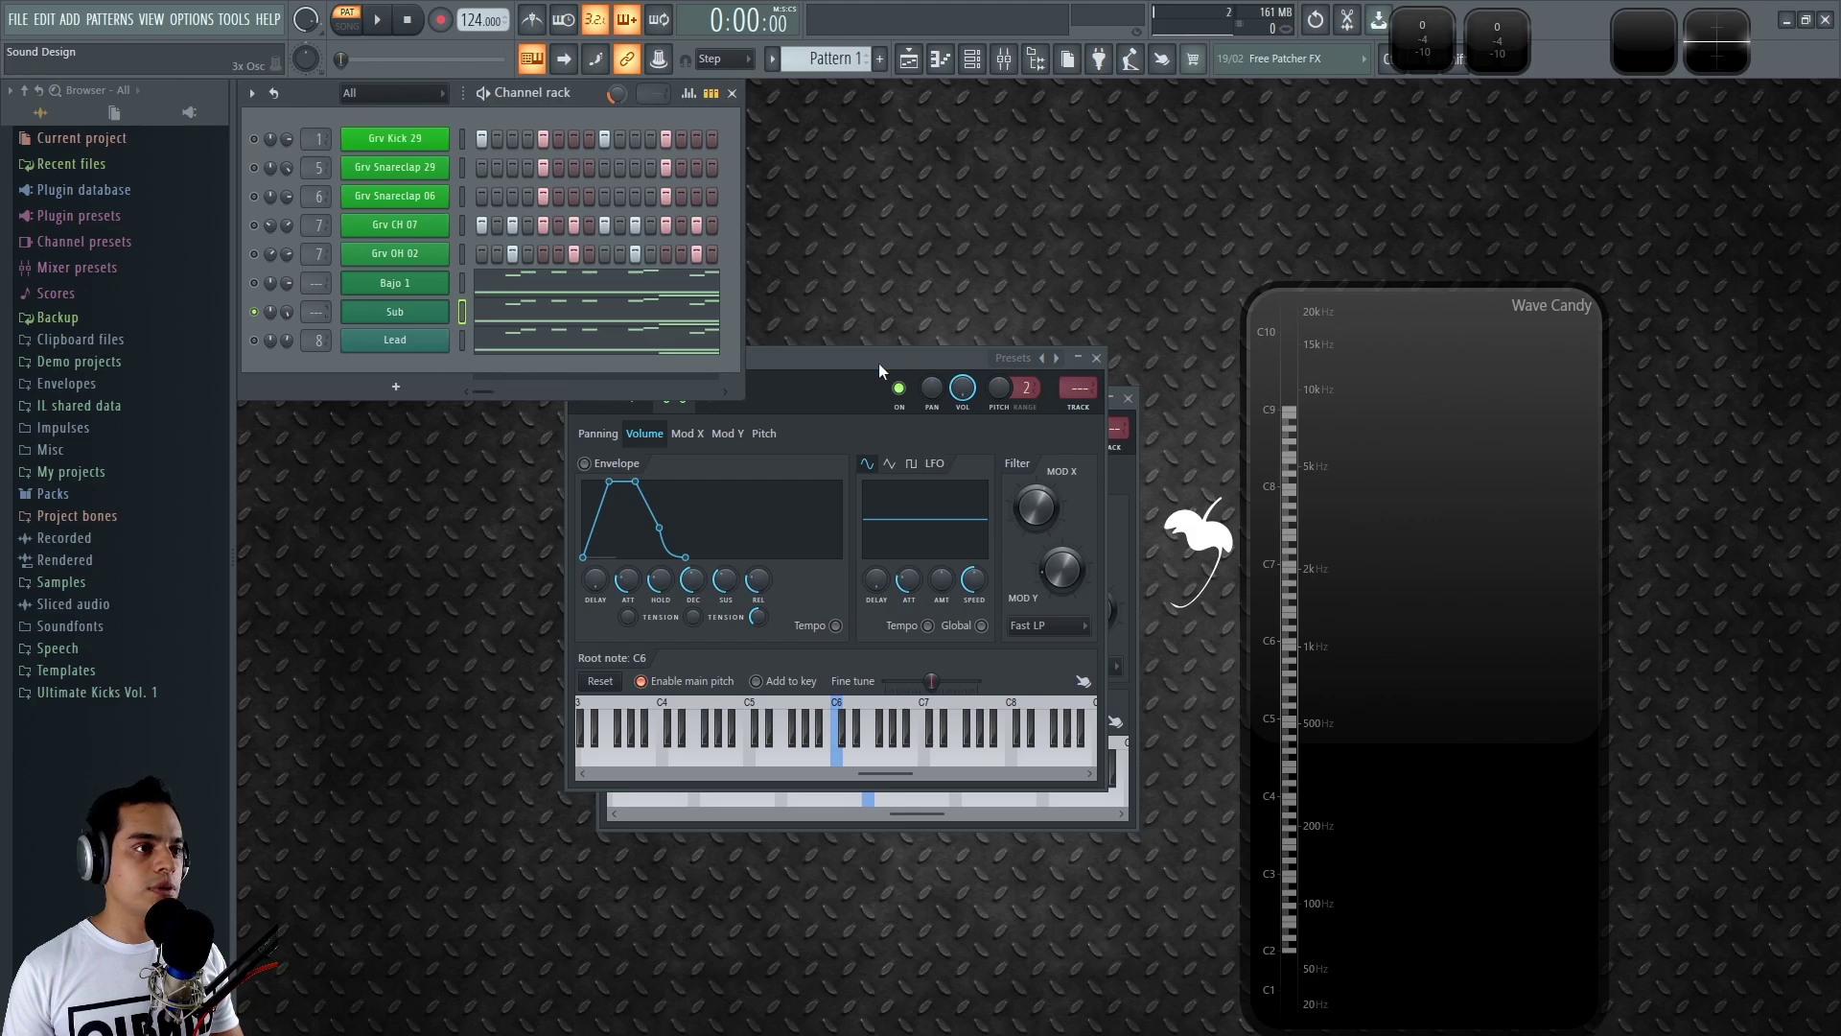
drag(883, 365, 893, 382)
Step: Review the Sub channel's oscillator shapes and slightly adjust its Fast LP filter frequency (Mod X)
click(598, 409)
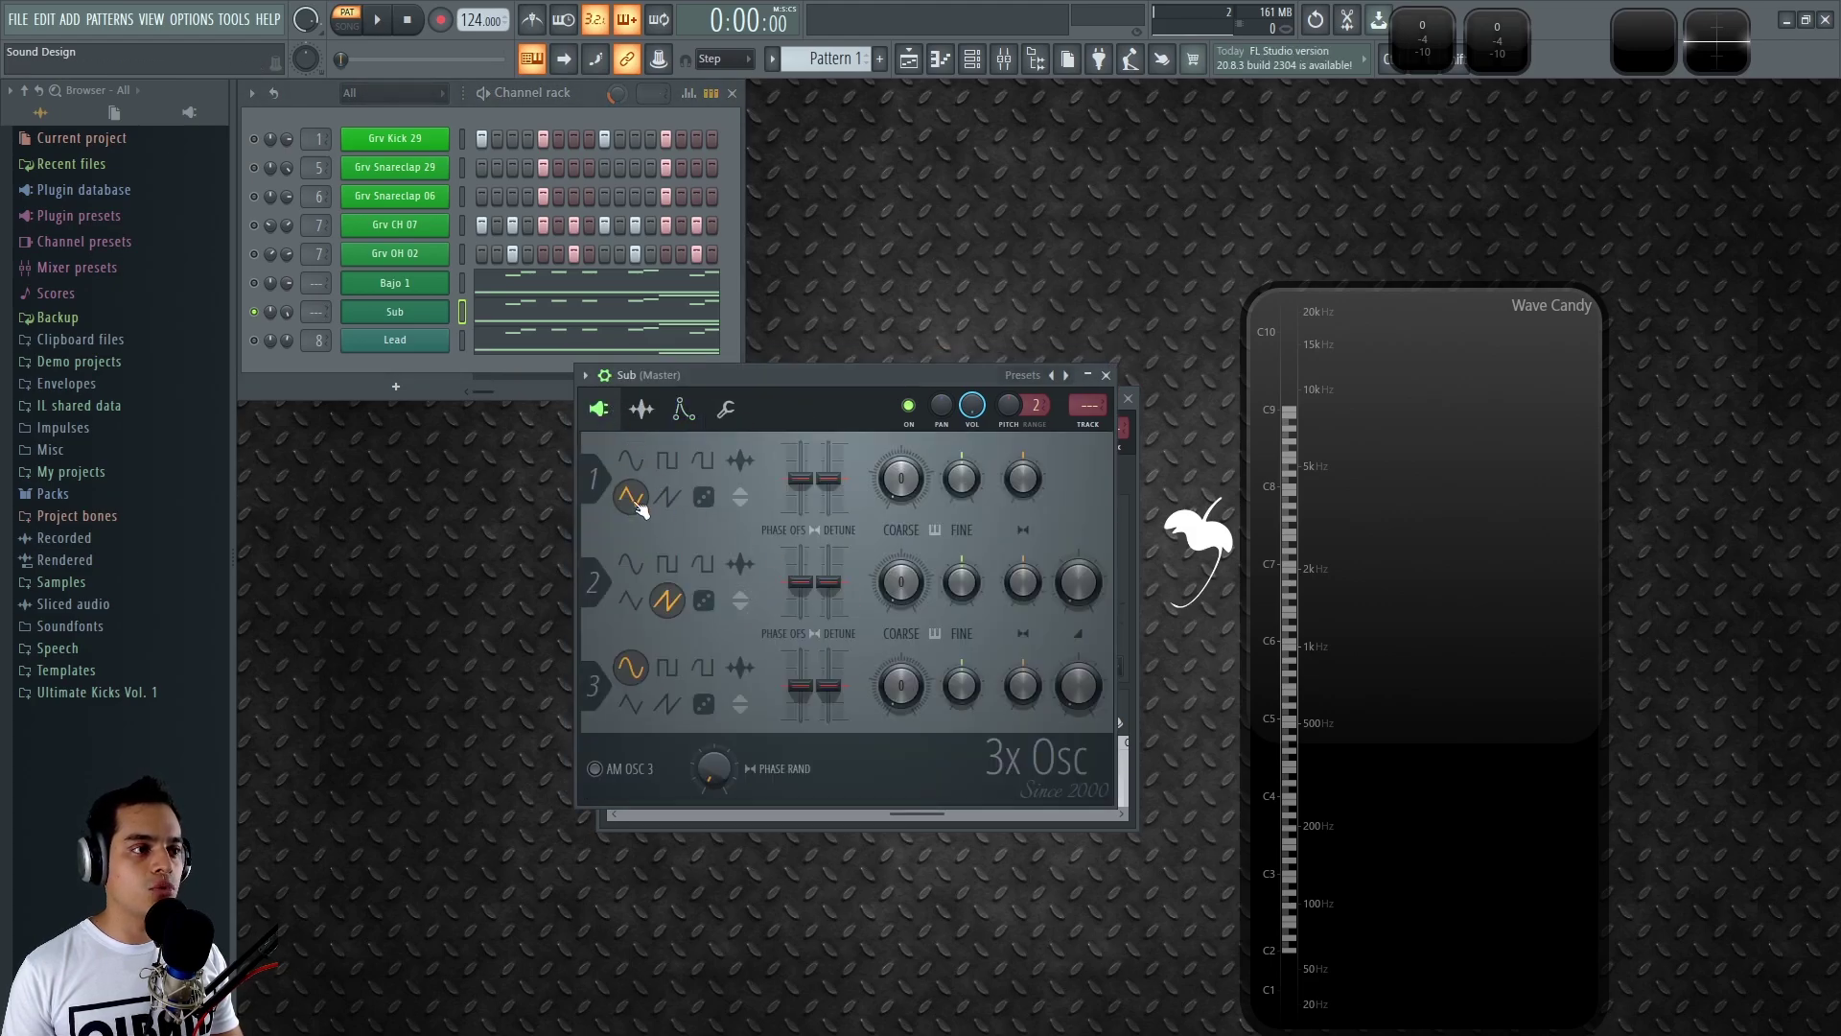
click(683, 409)
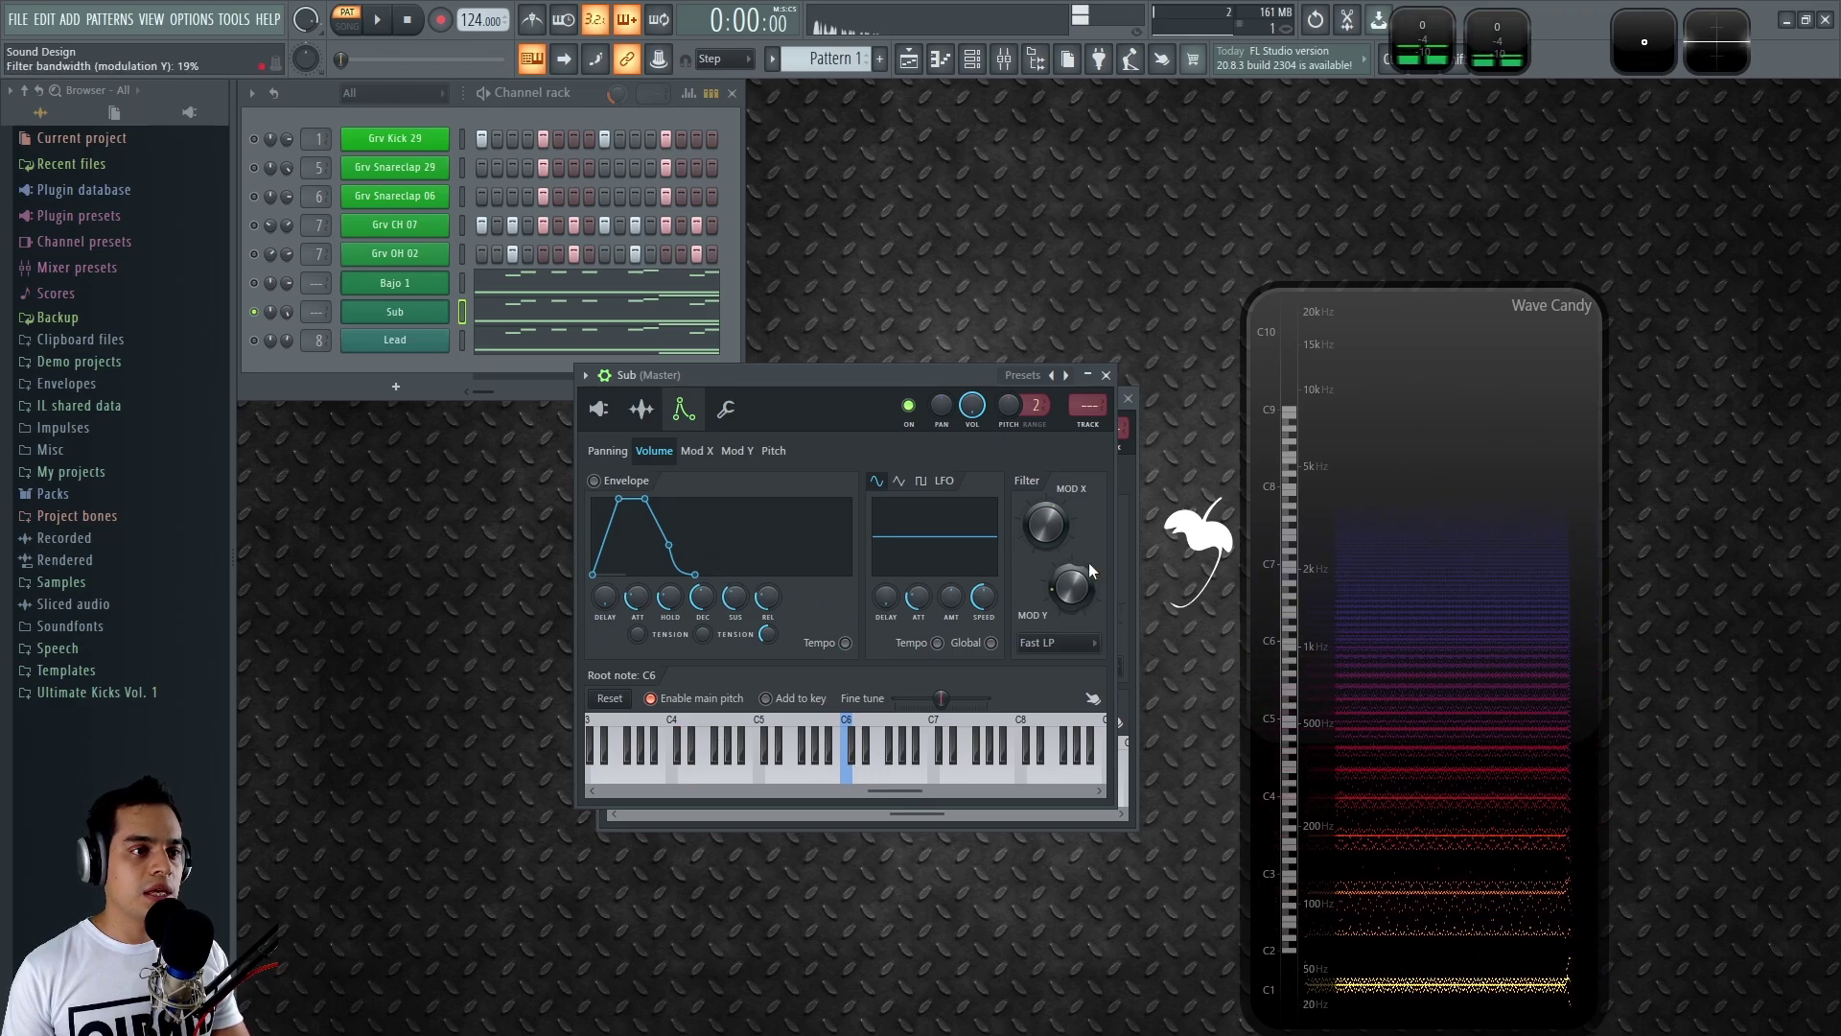
drag(1051, 541, 1052, 547)
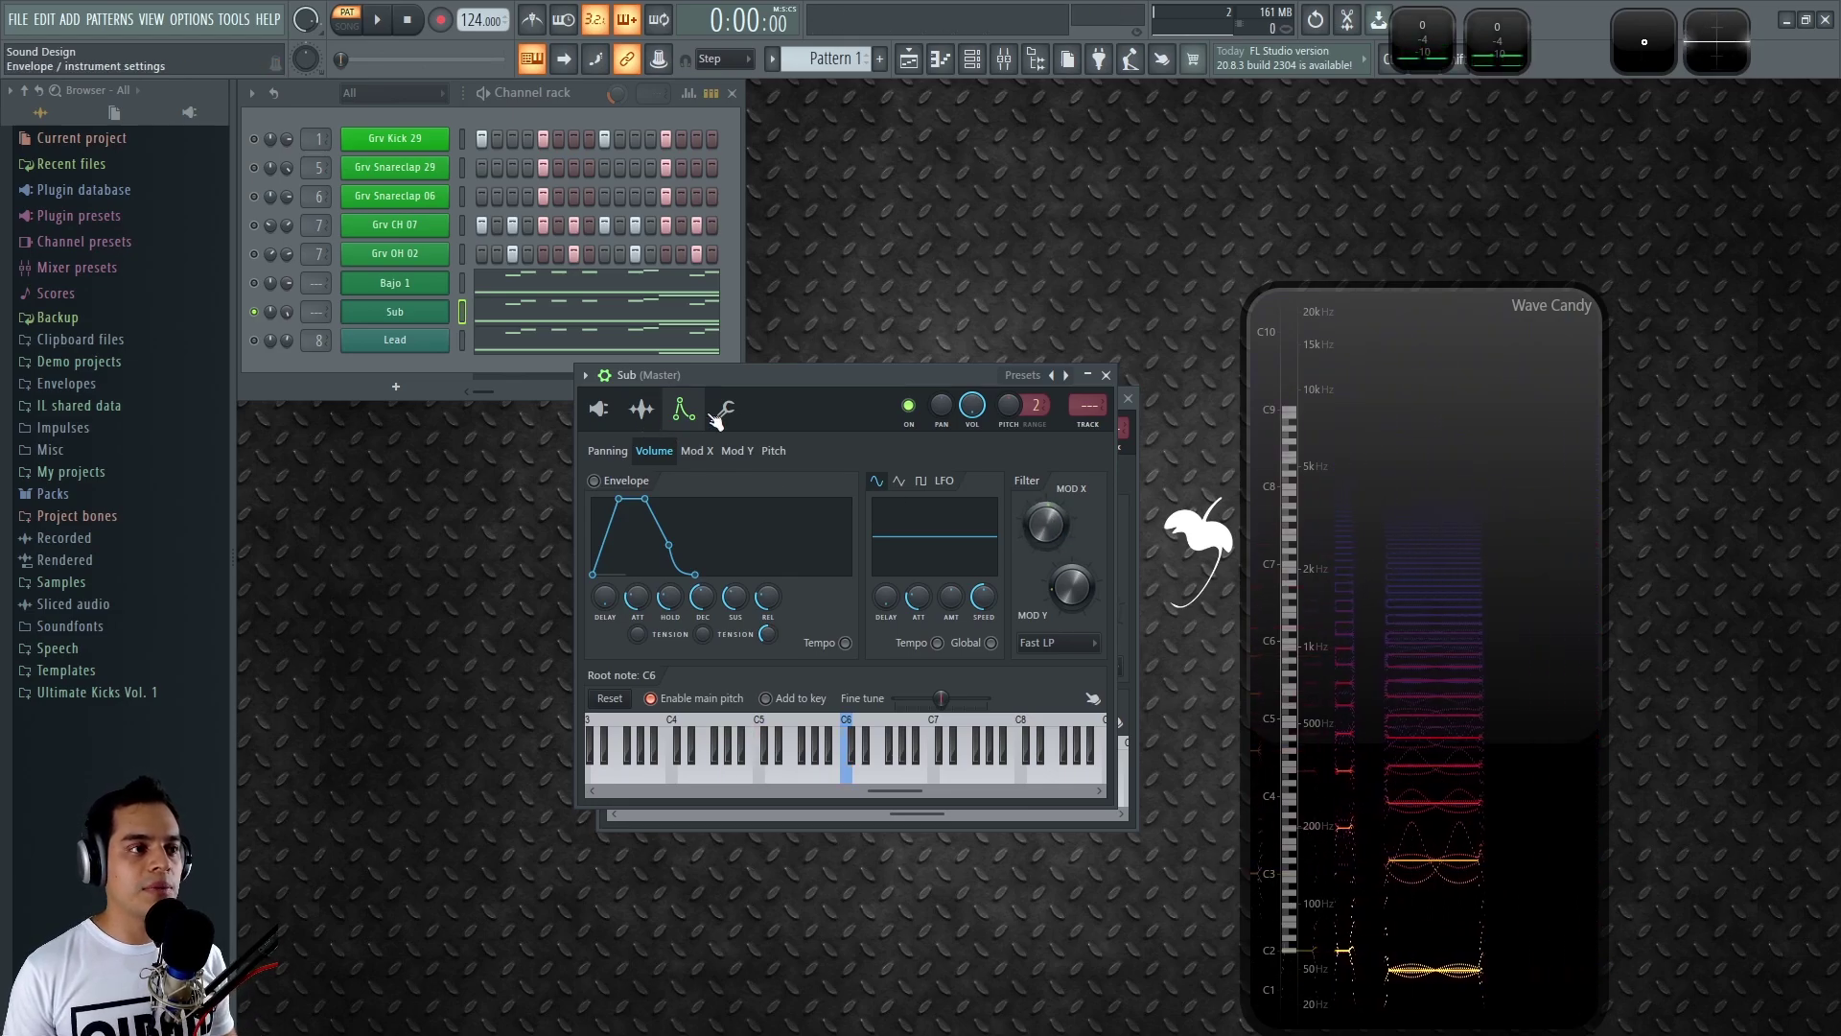
click(602, 411)
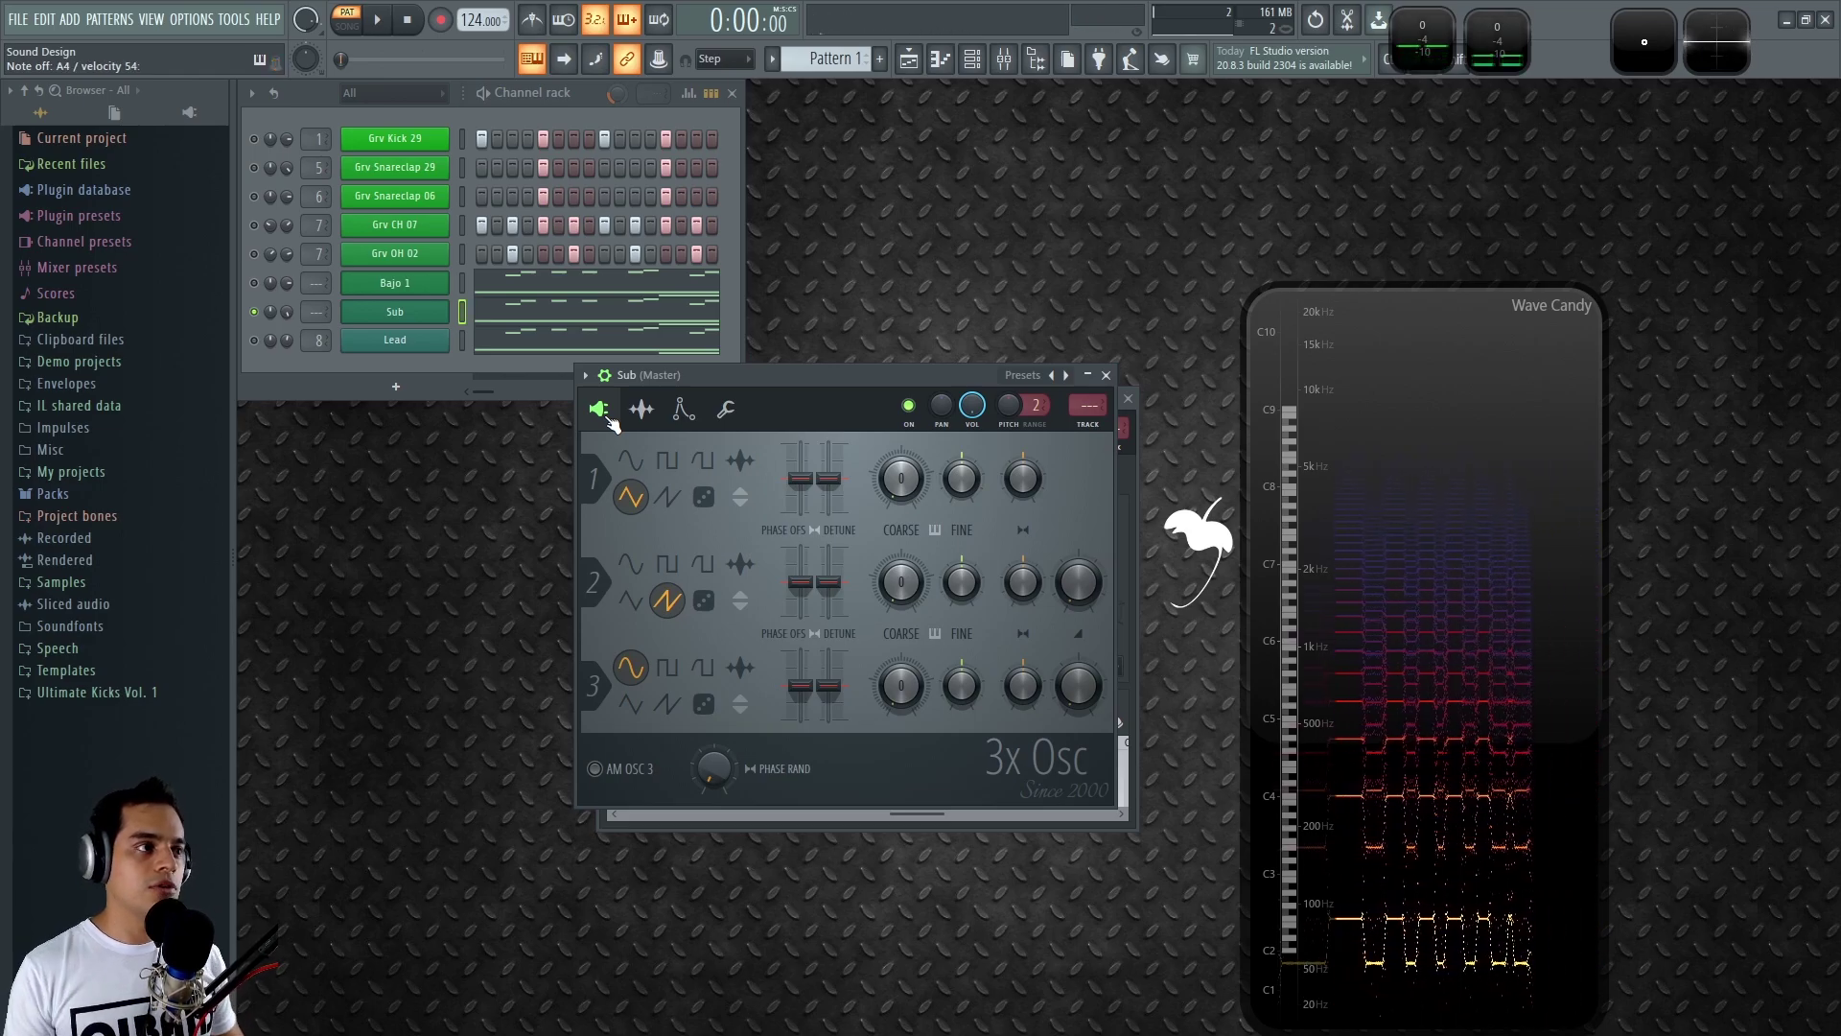
Step: Play the Sub channel's notes in its piano roll to examine the first bar, and close the piano roll
click(508, 309)
key(space)
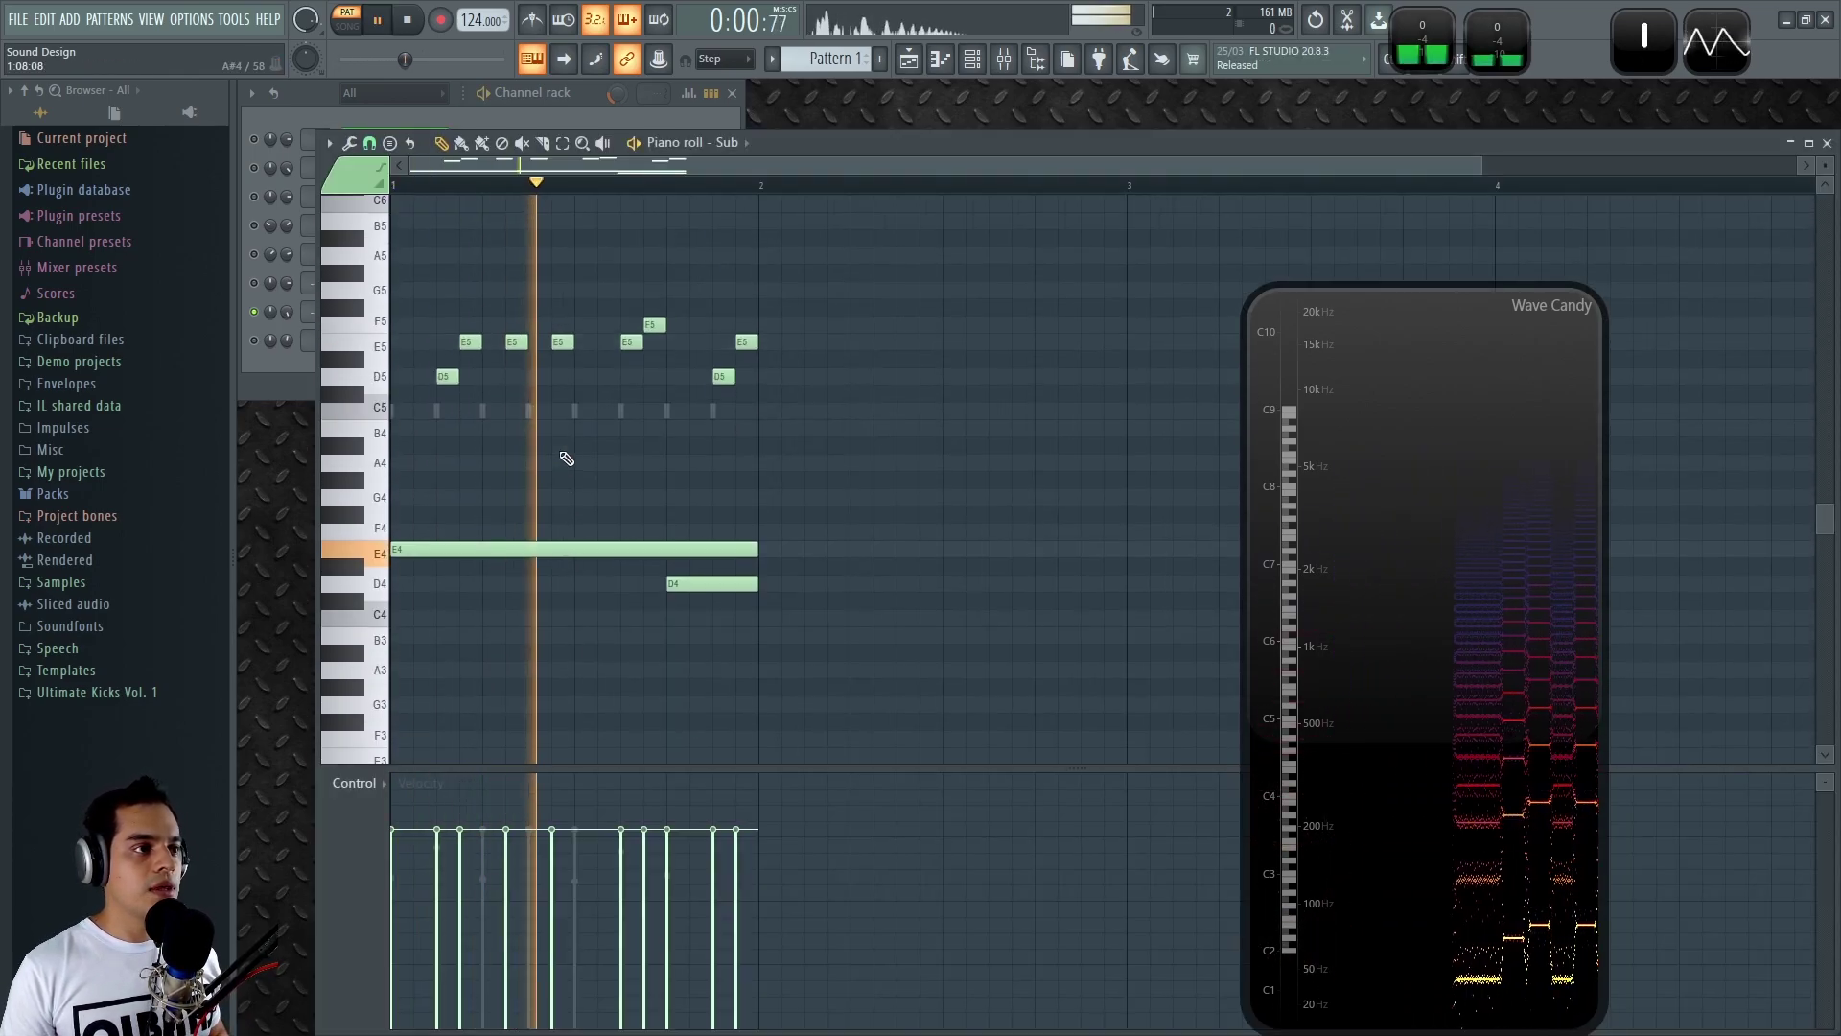
drag(563, 173, 532, 173)
scroll(622, 442, up, 1)
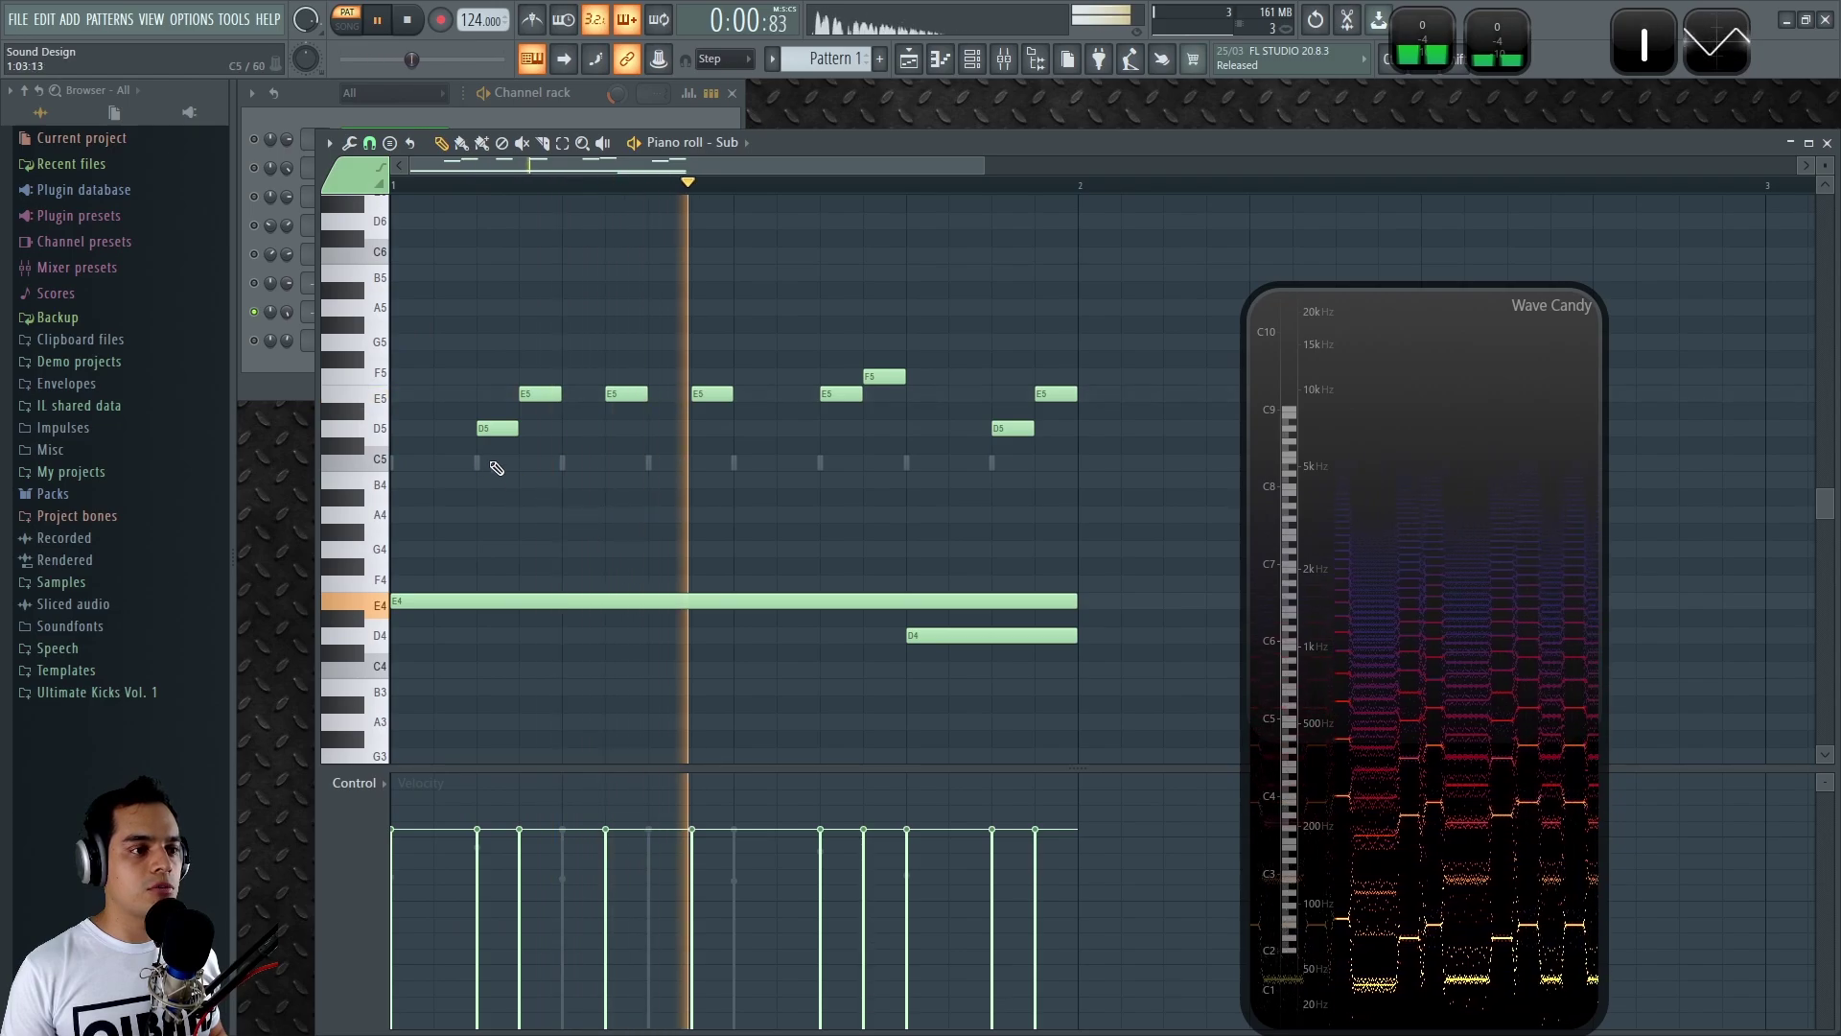
key(space)
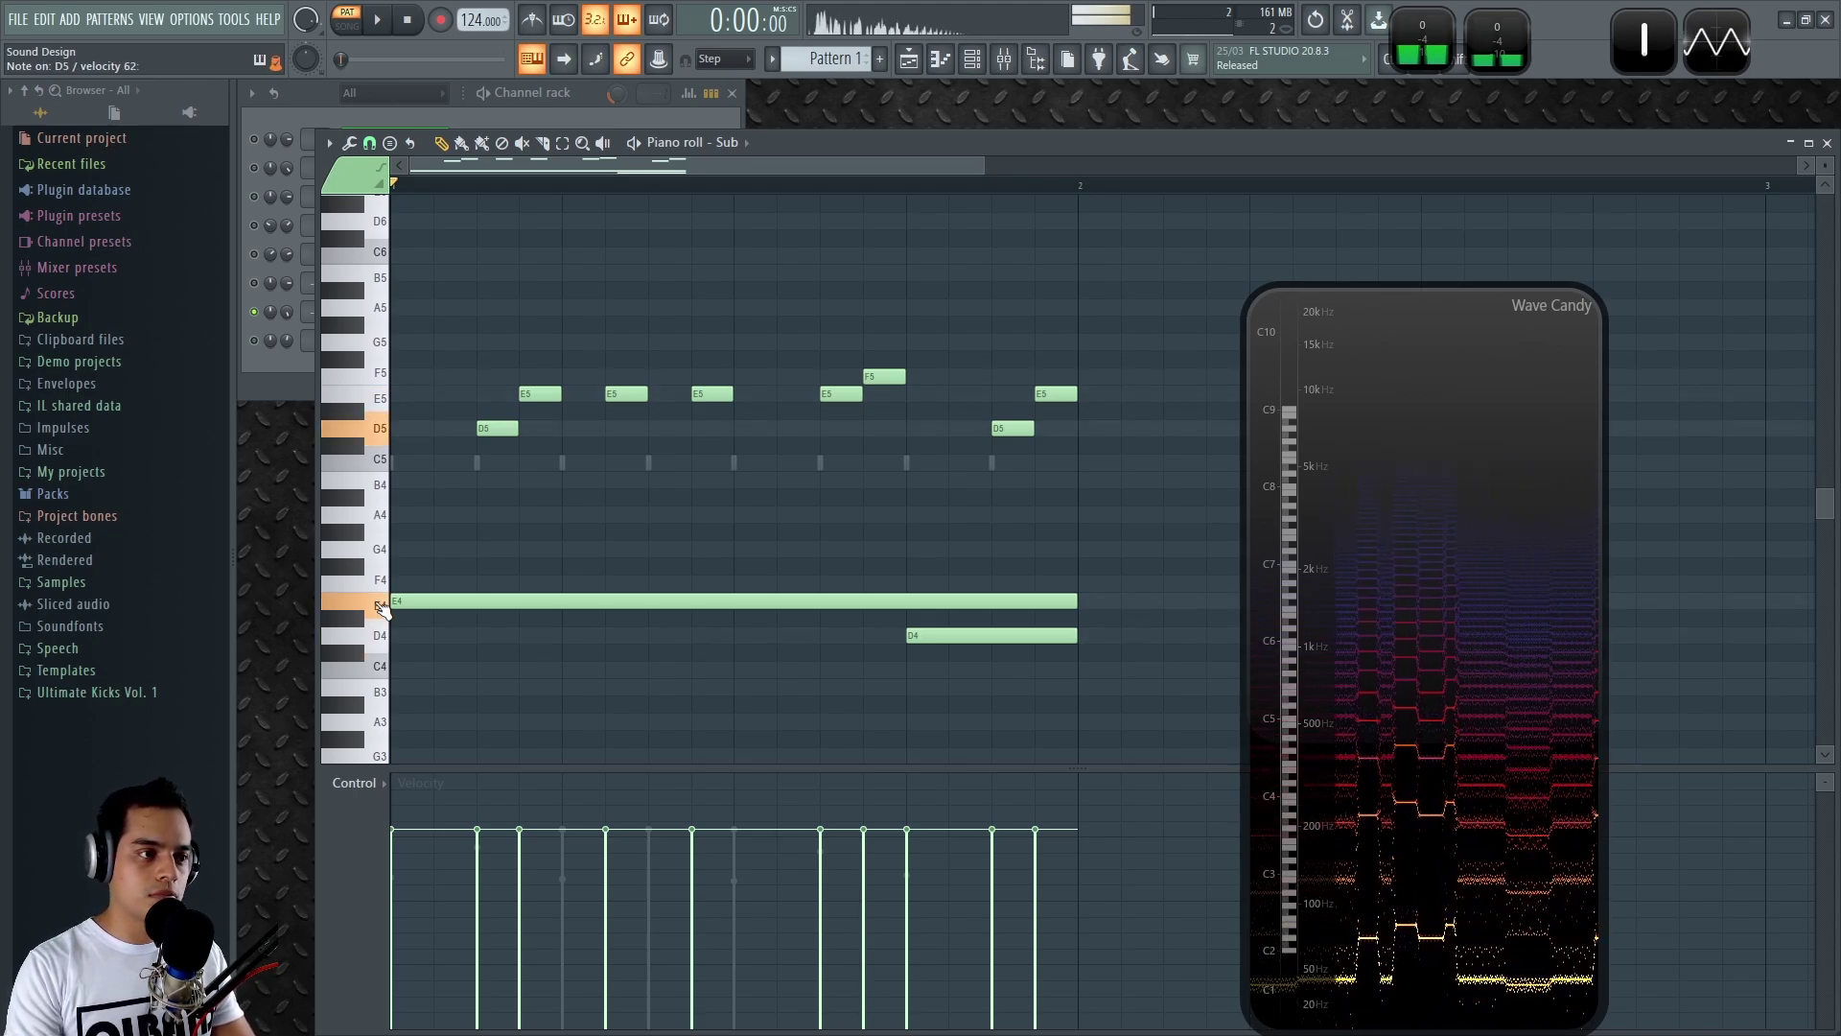
click(1828, 143)
Step: Play the pattern with Bajo 1 alone and unmute the Sub channel to hear both together
click(271, 301)
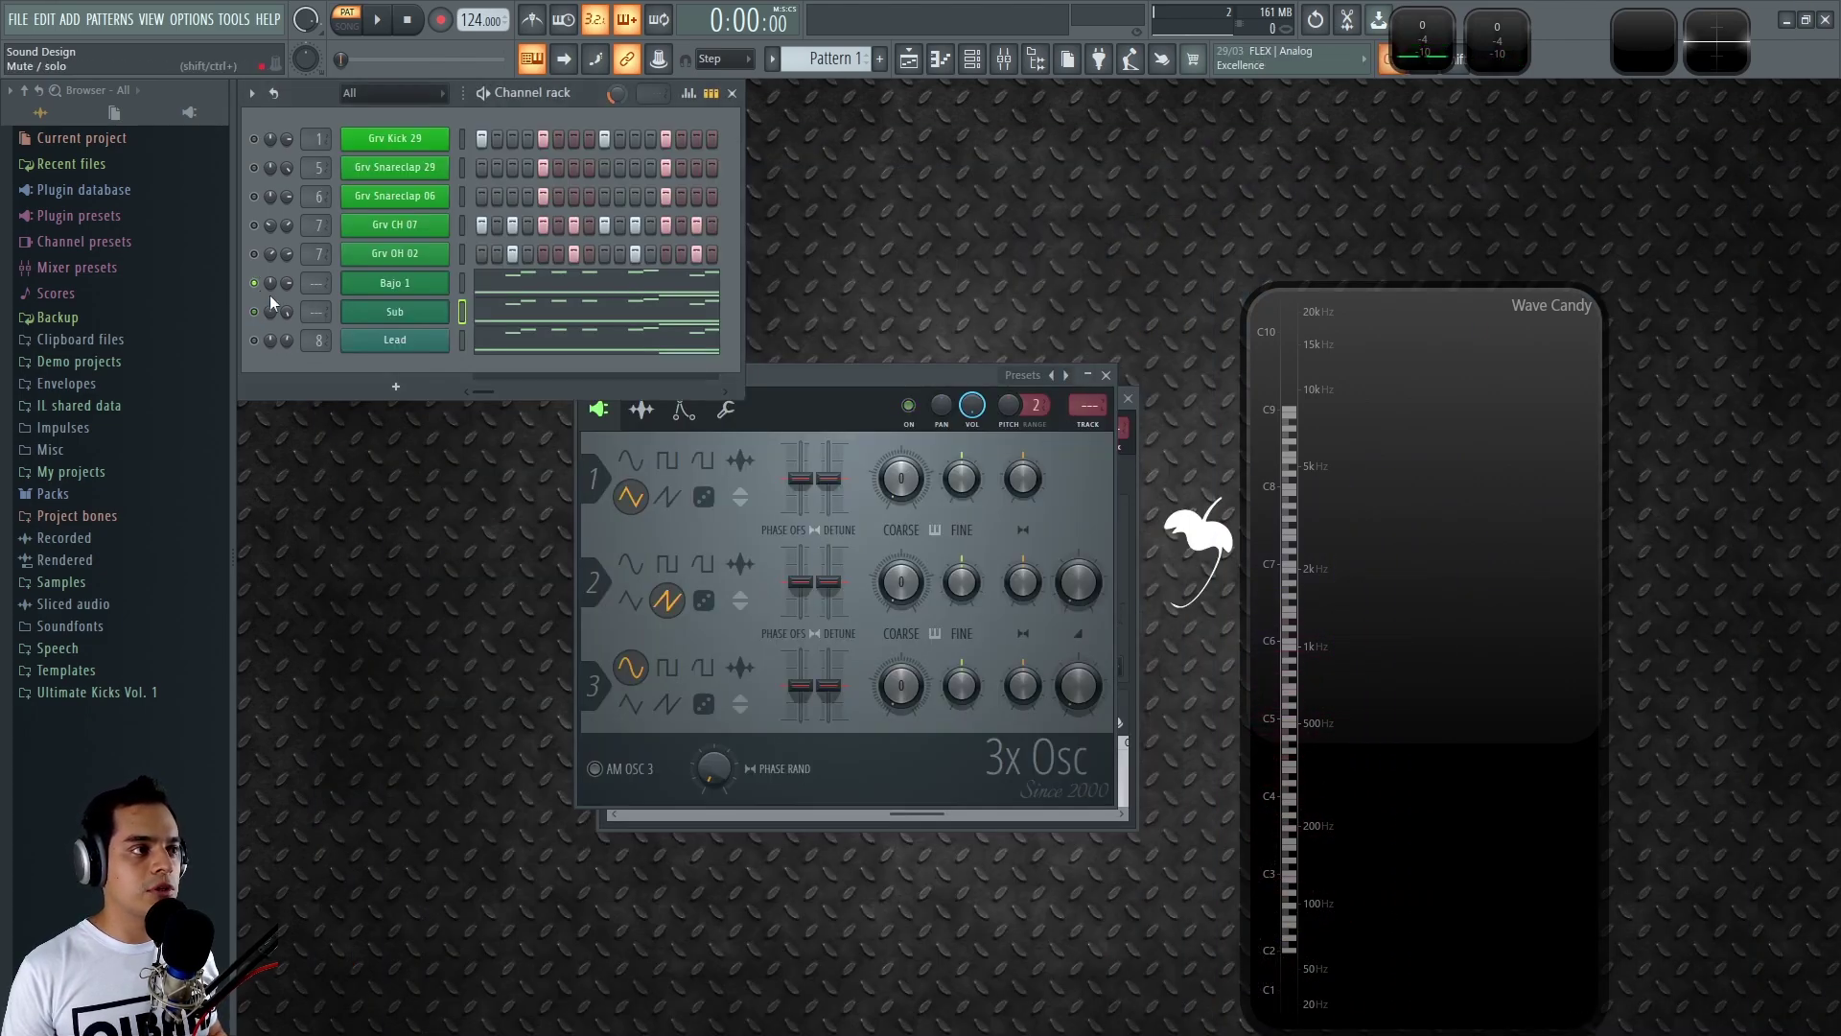
drag(830, 370, 846, 390)
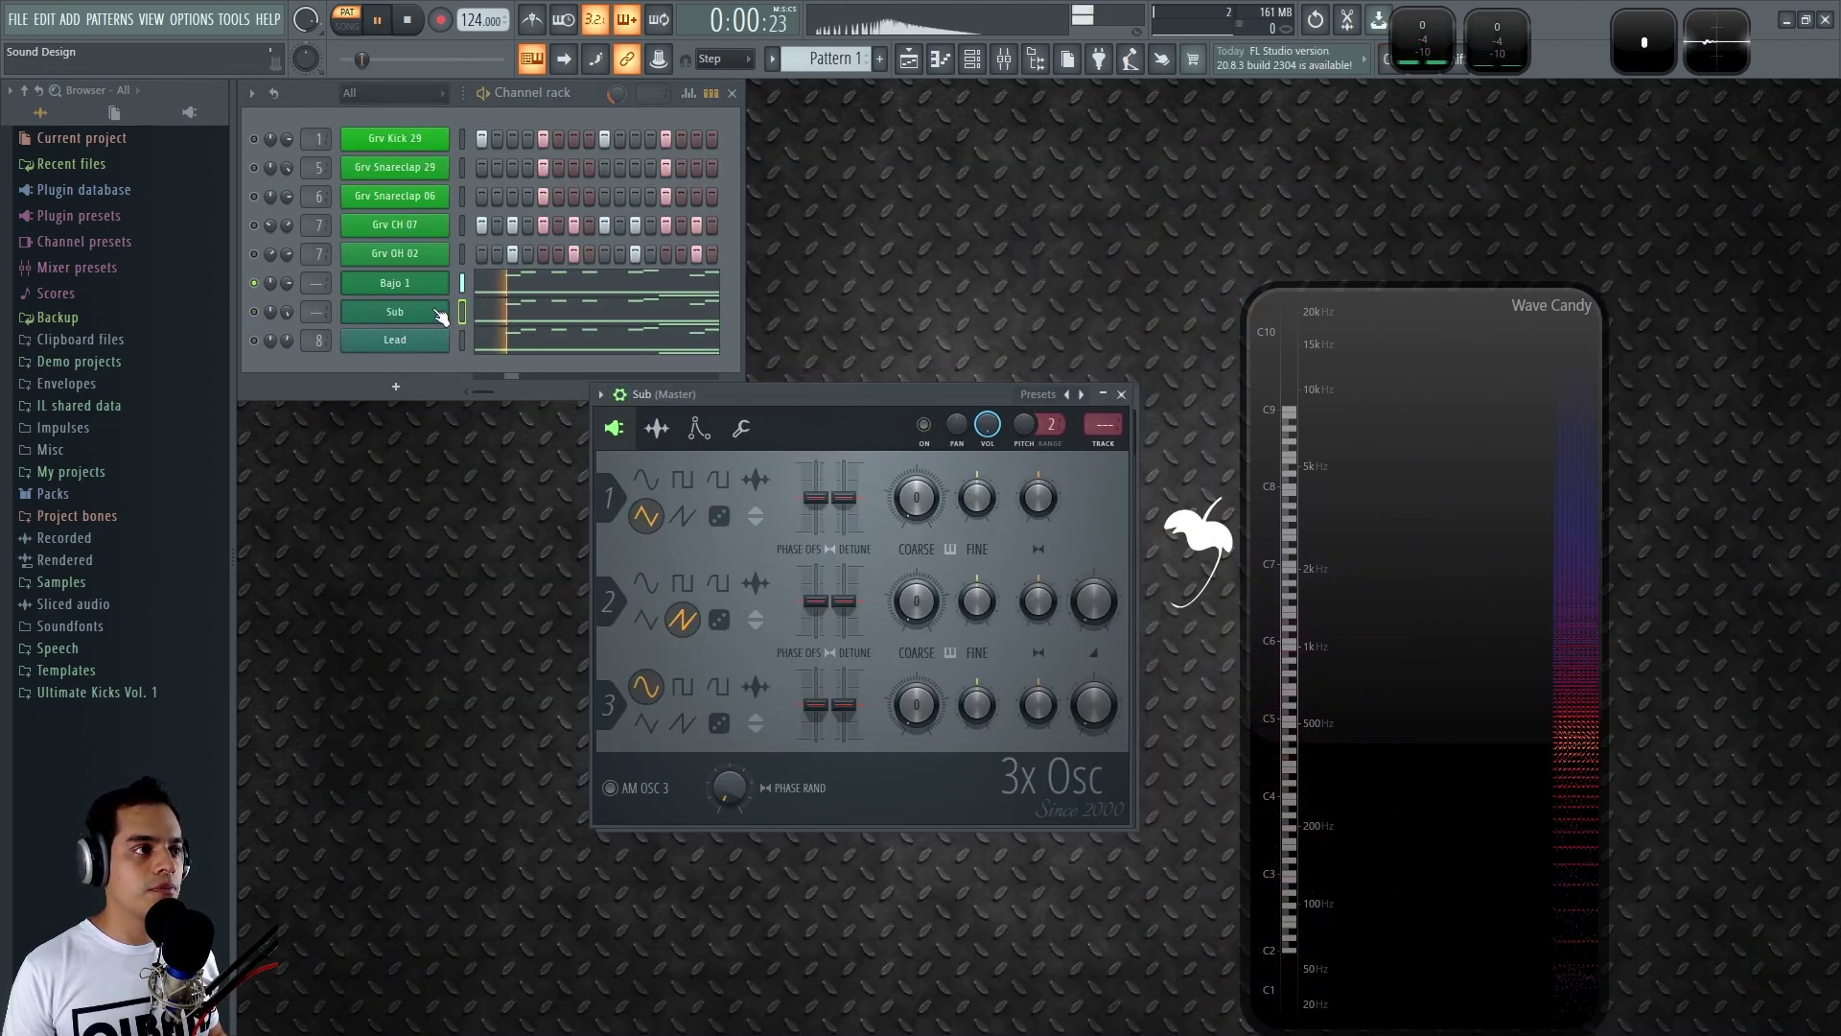
click(257, 312)
key(space)
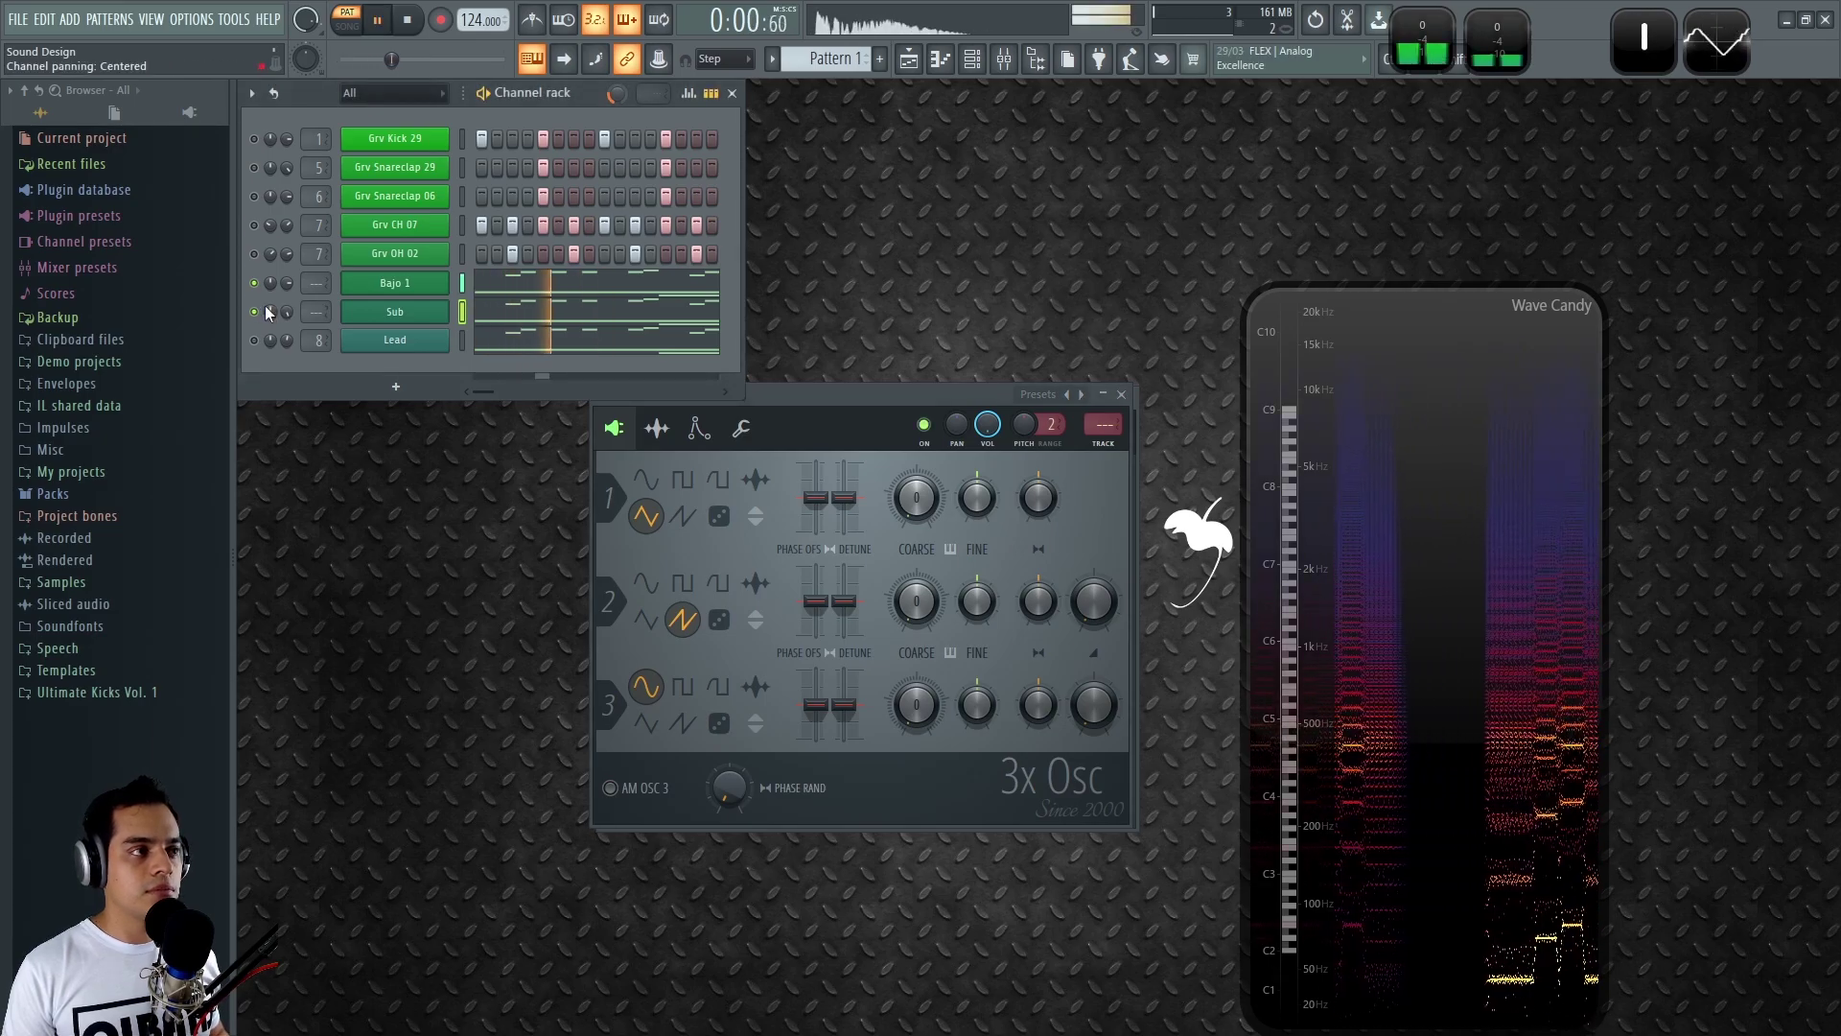
key(space)
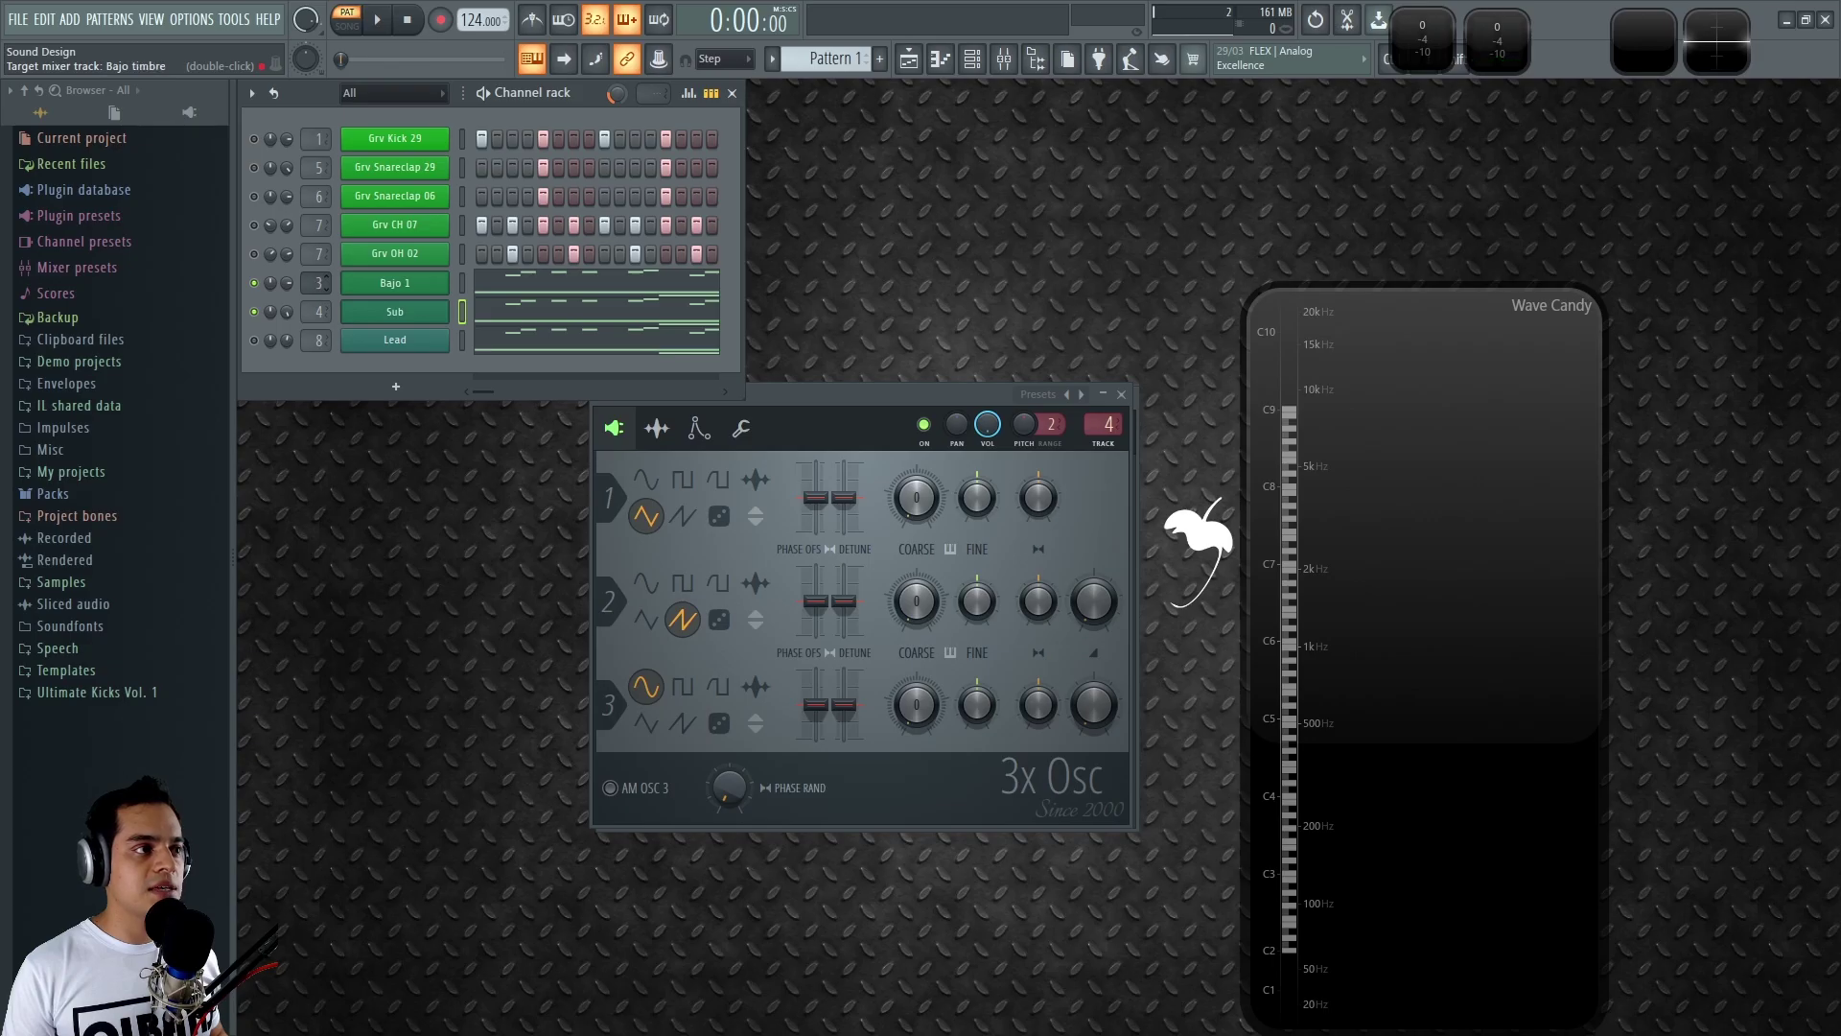
Step: On the mixer's Bajo timbre track, bypass Fruity Fast Dist and Fruity Blood Overdrive, and open Fruity parametric EQ 2 to compare it on and off
drag(919, 399, 904, 389)
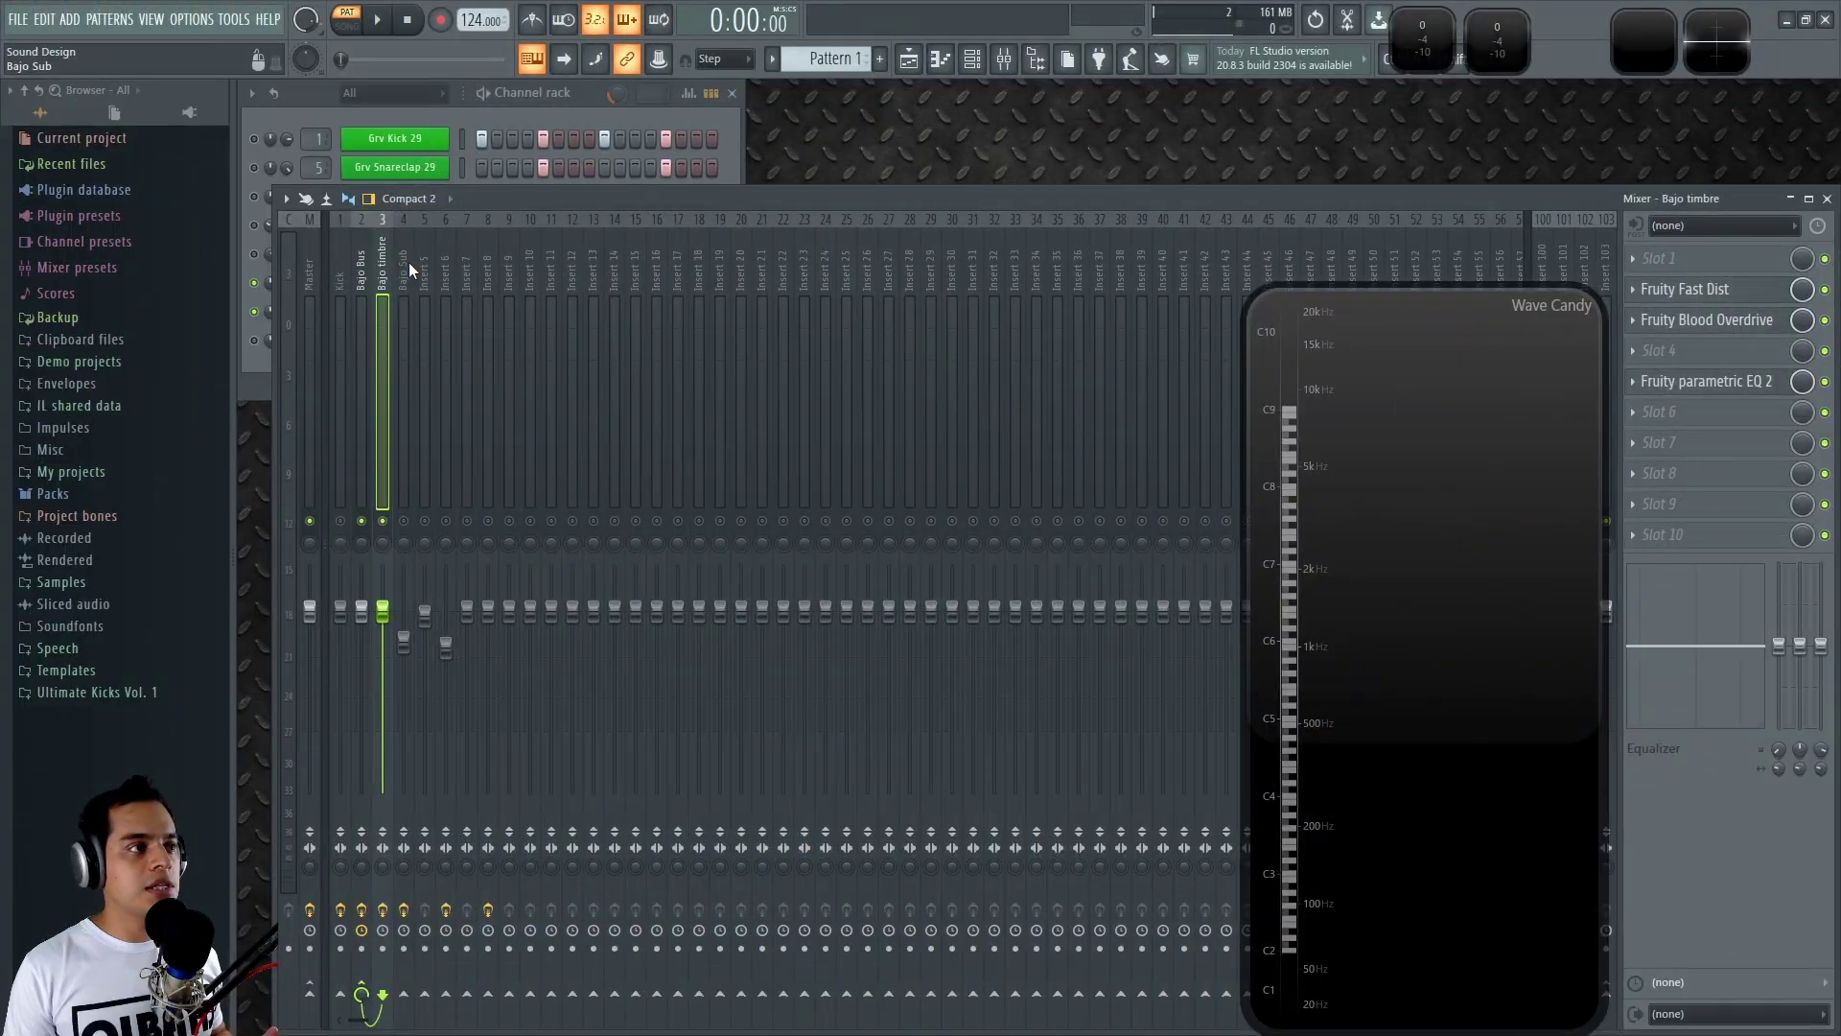
click(408, 262)
click(382, 263)
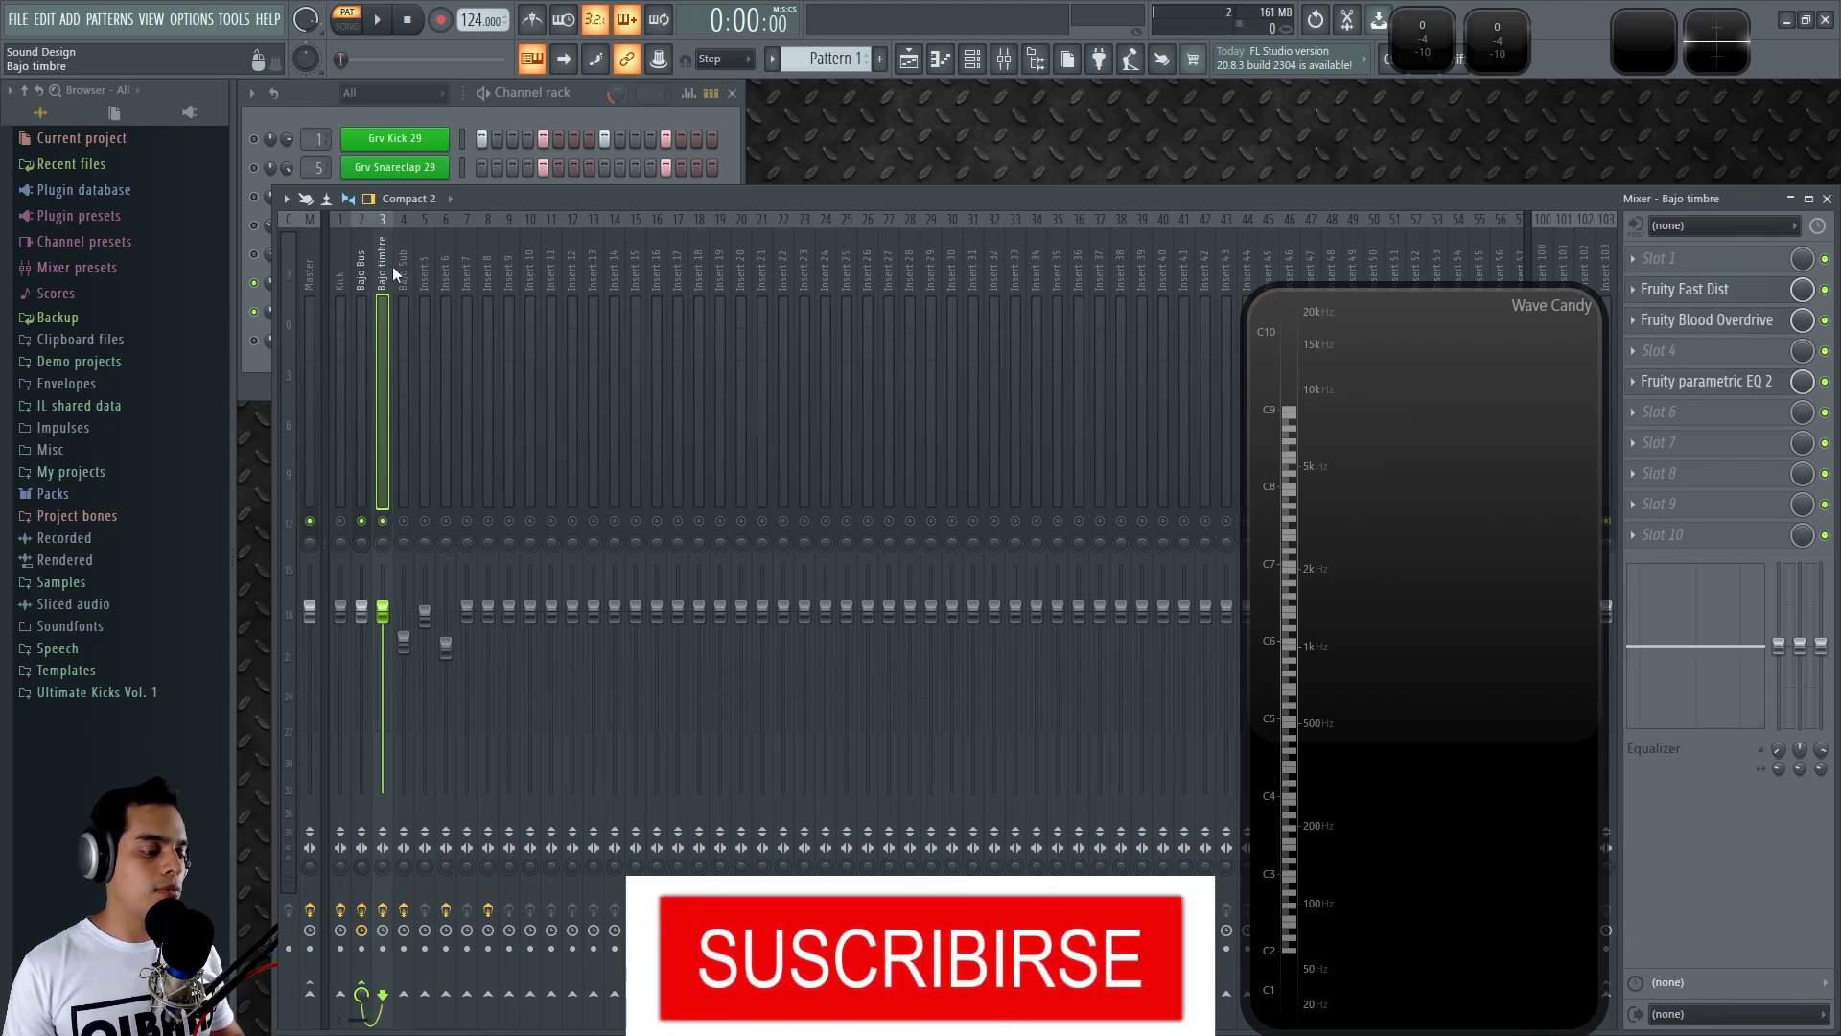
key(space)
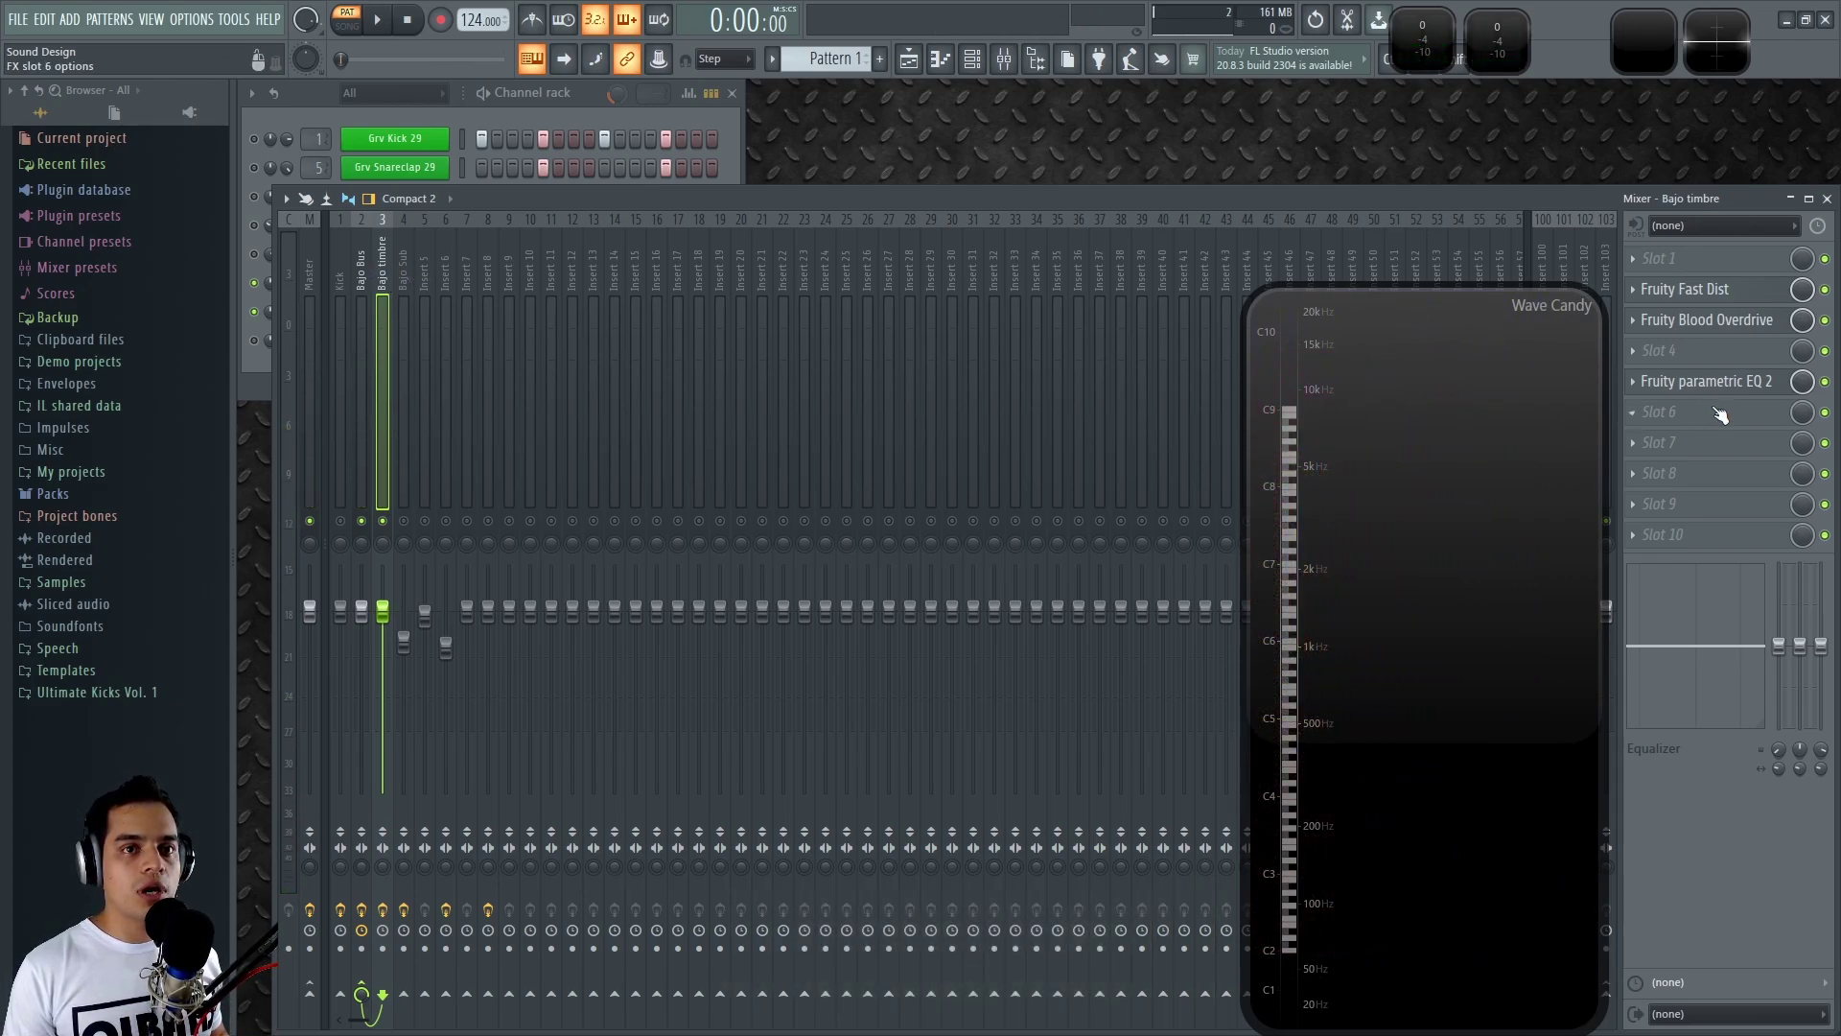
click(1745, 382)
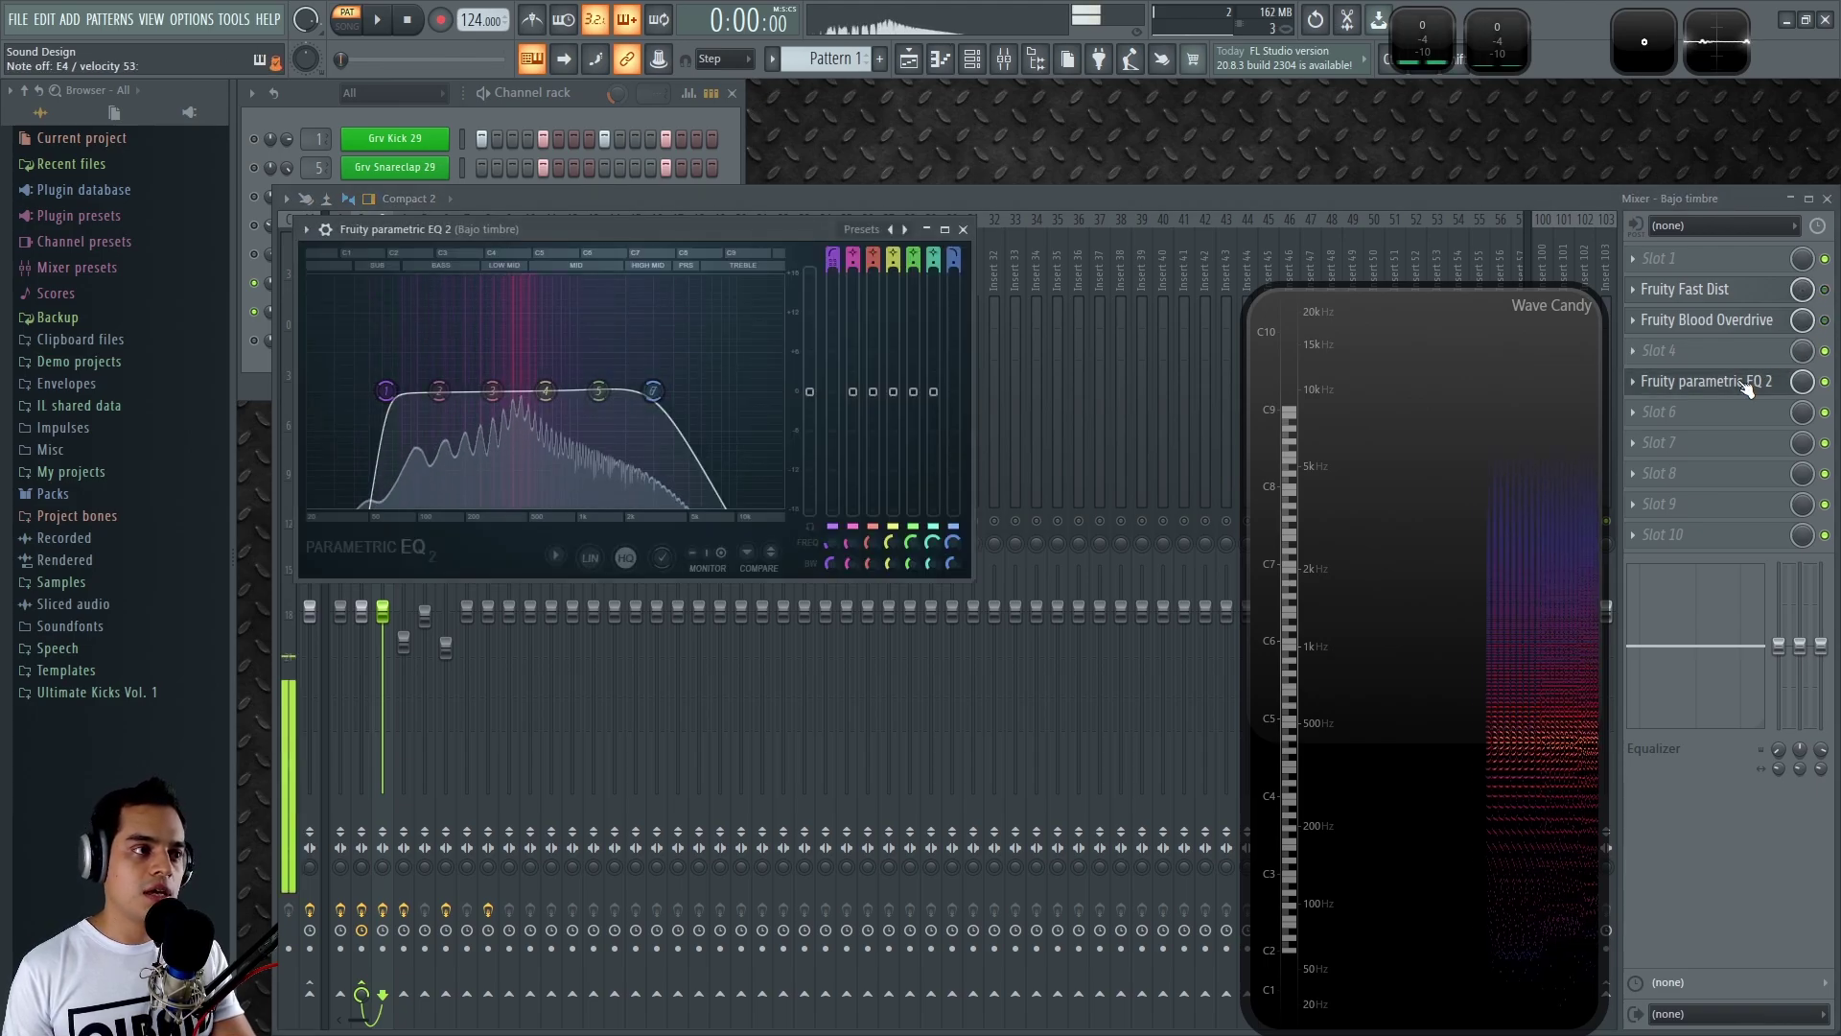
click(1826, 382)
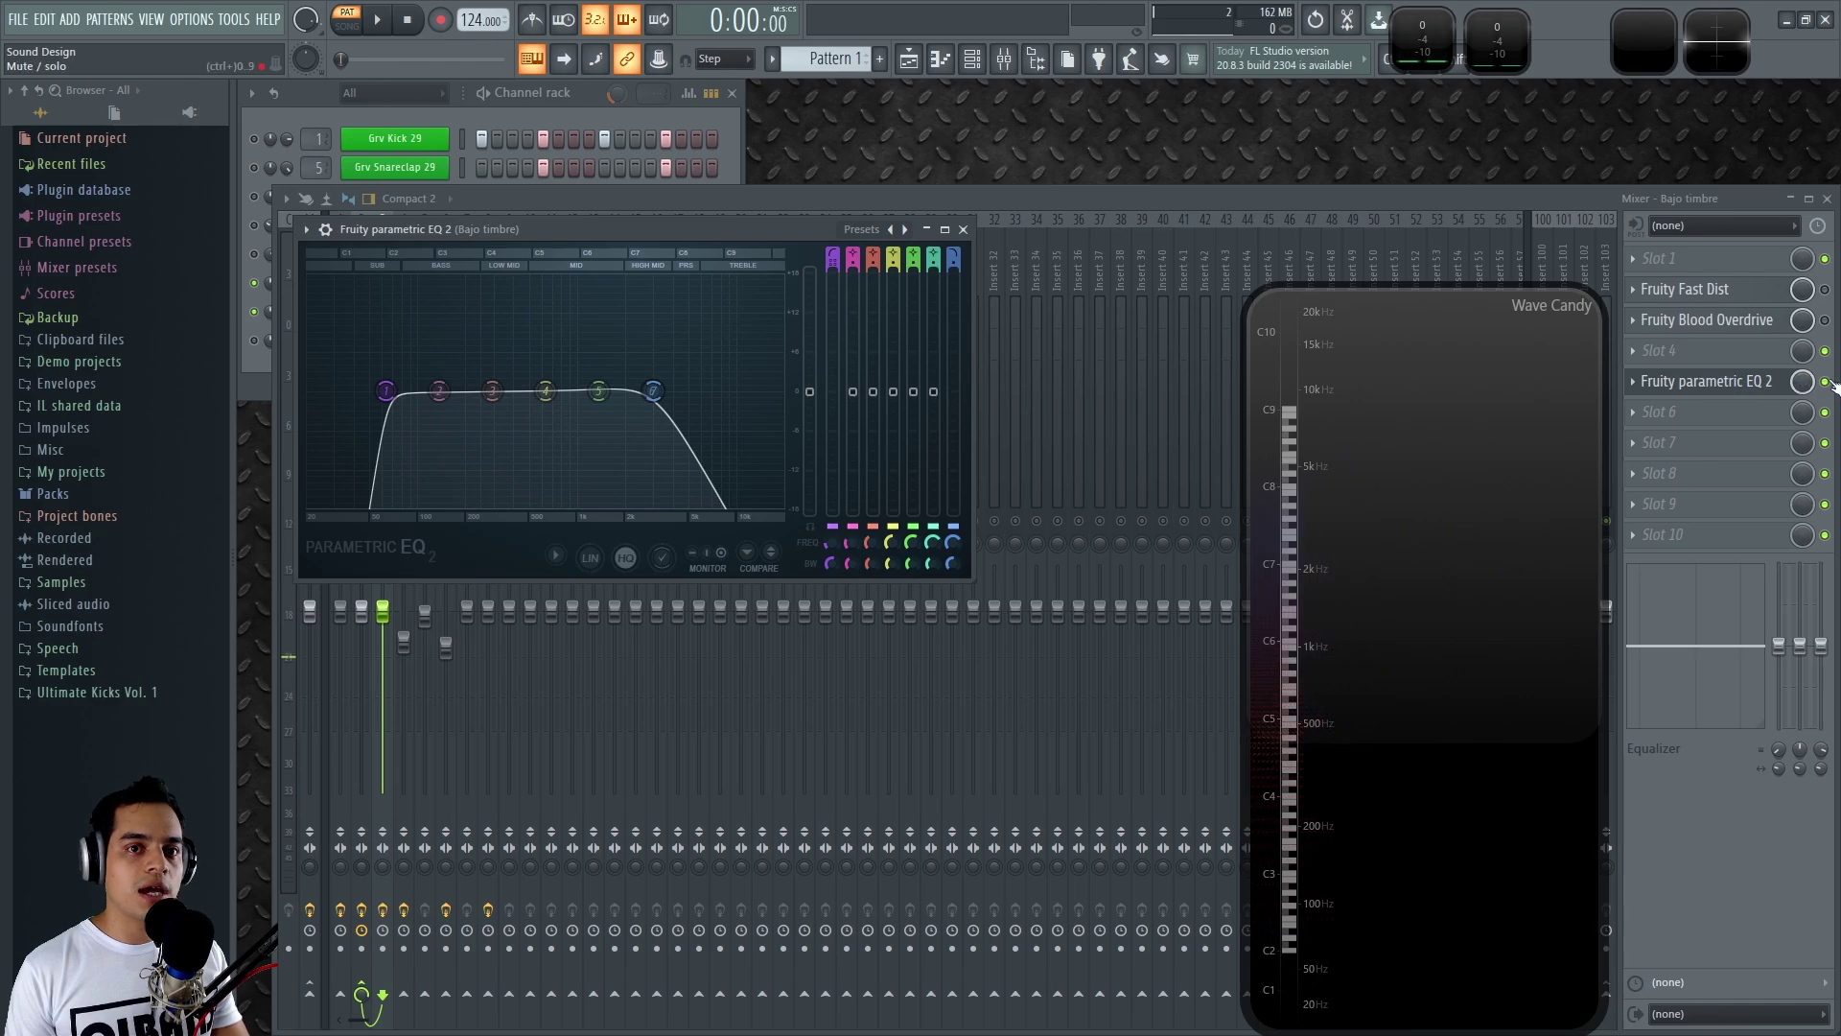
Step: Close the parametric equalizer and bring up the Bajo 1 channel's envelope and filter settings
click(963, 229)
click(614, 116)
click(418, 281)
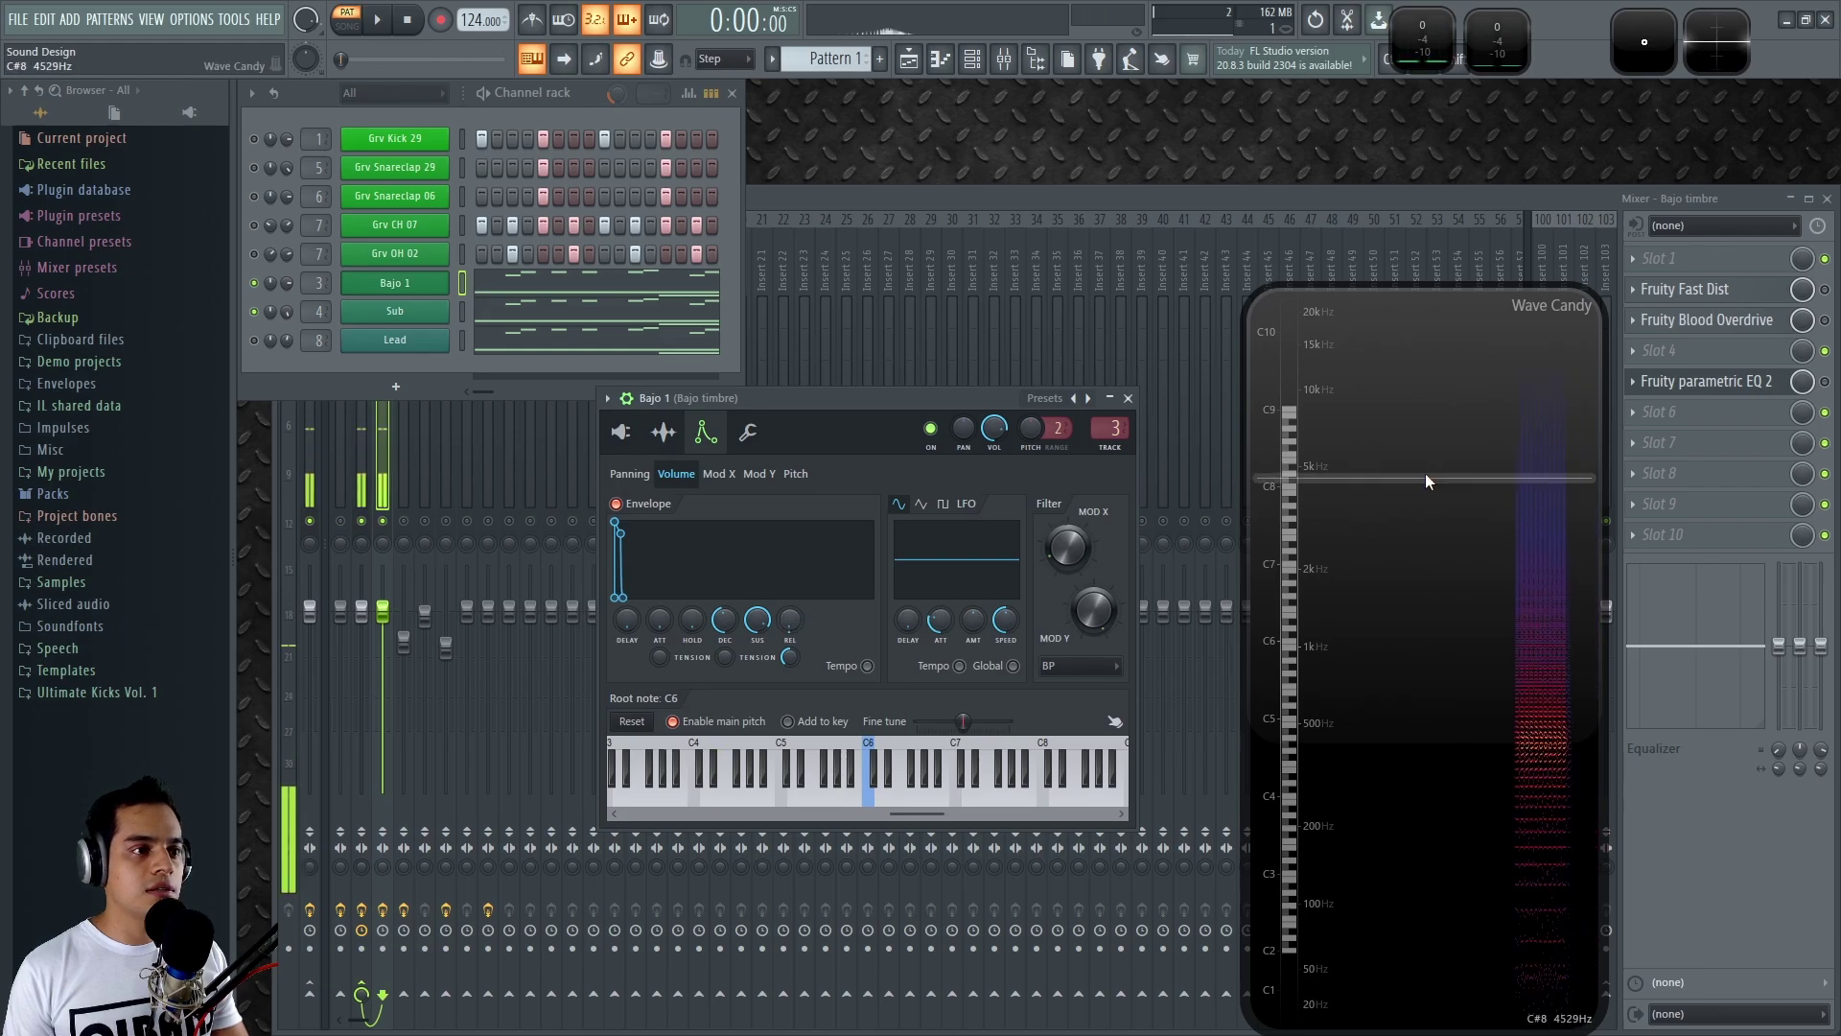
Step: Open Fruity Fast Dist on the Bajo timbre track, set its post gain to 84% and try its mix level
click(1721, 289)
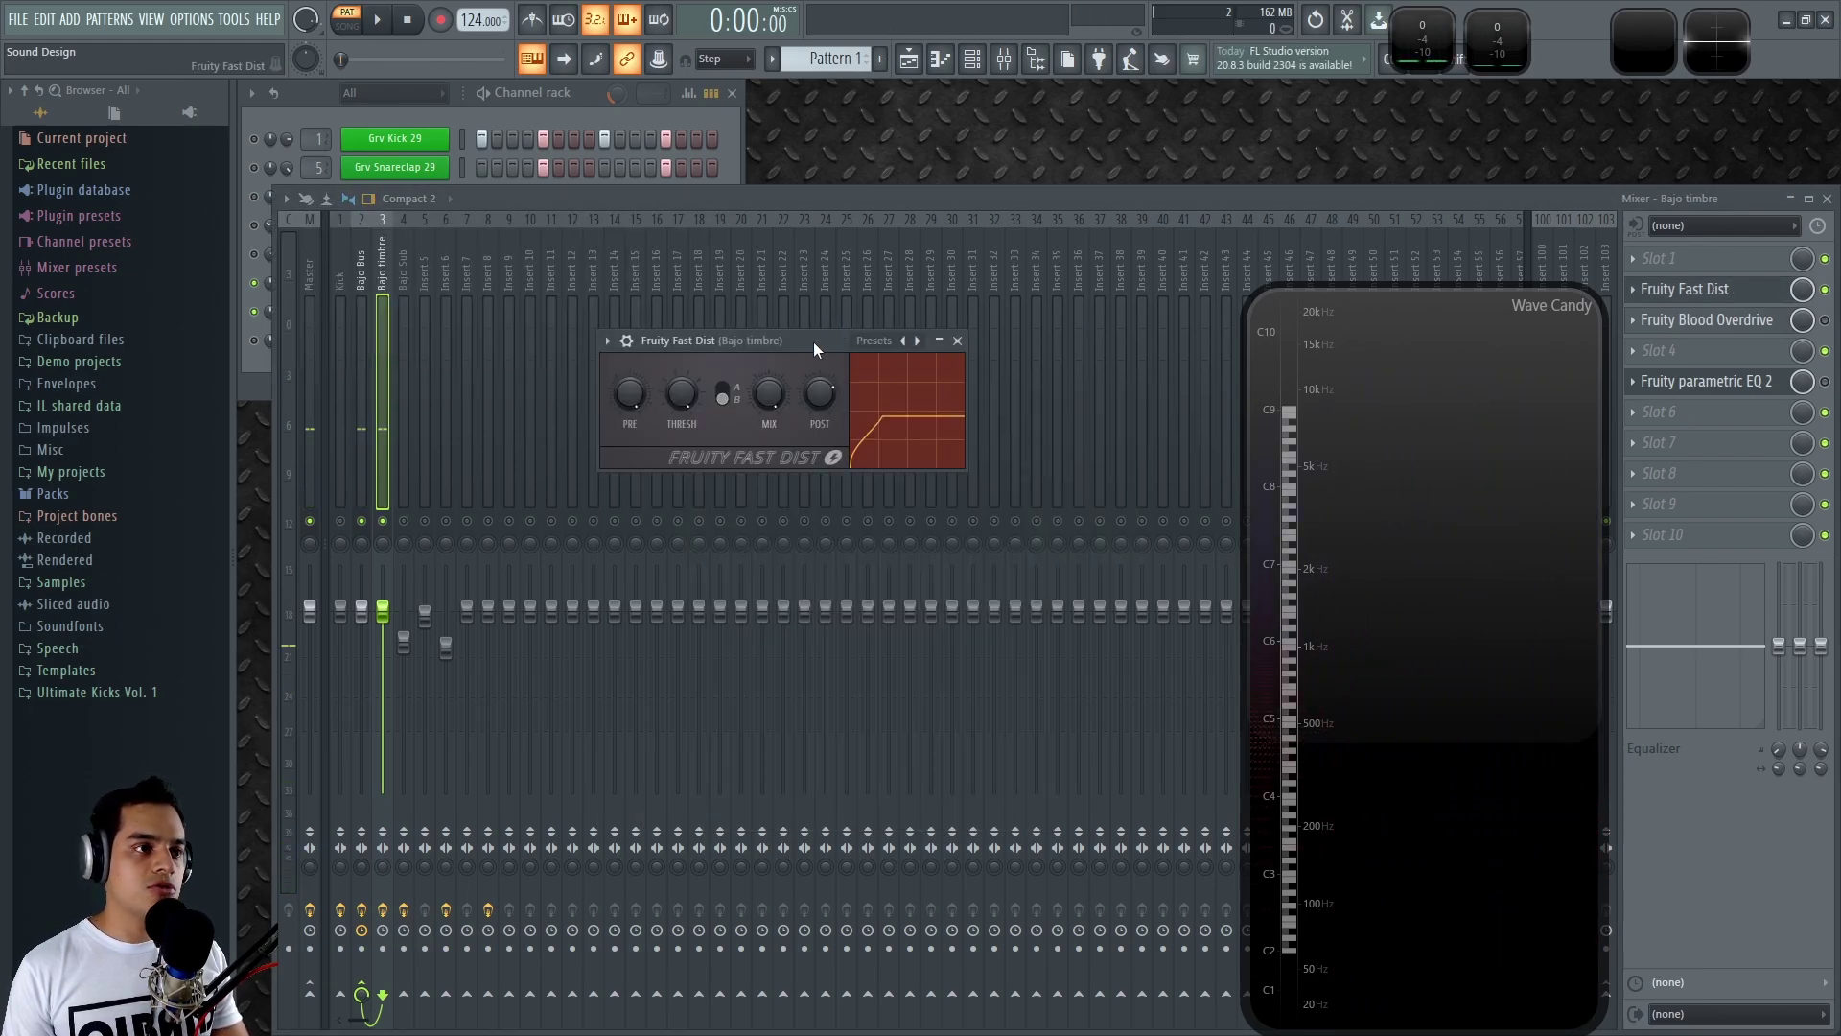
drag(799, 343, 811, 334)
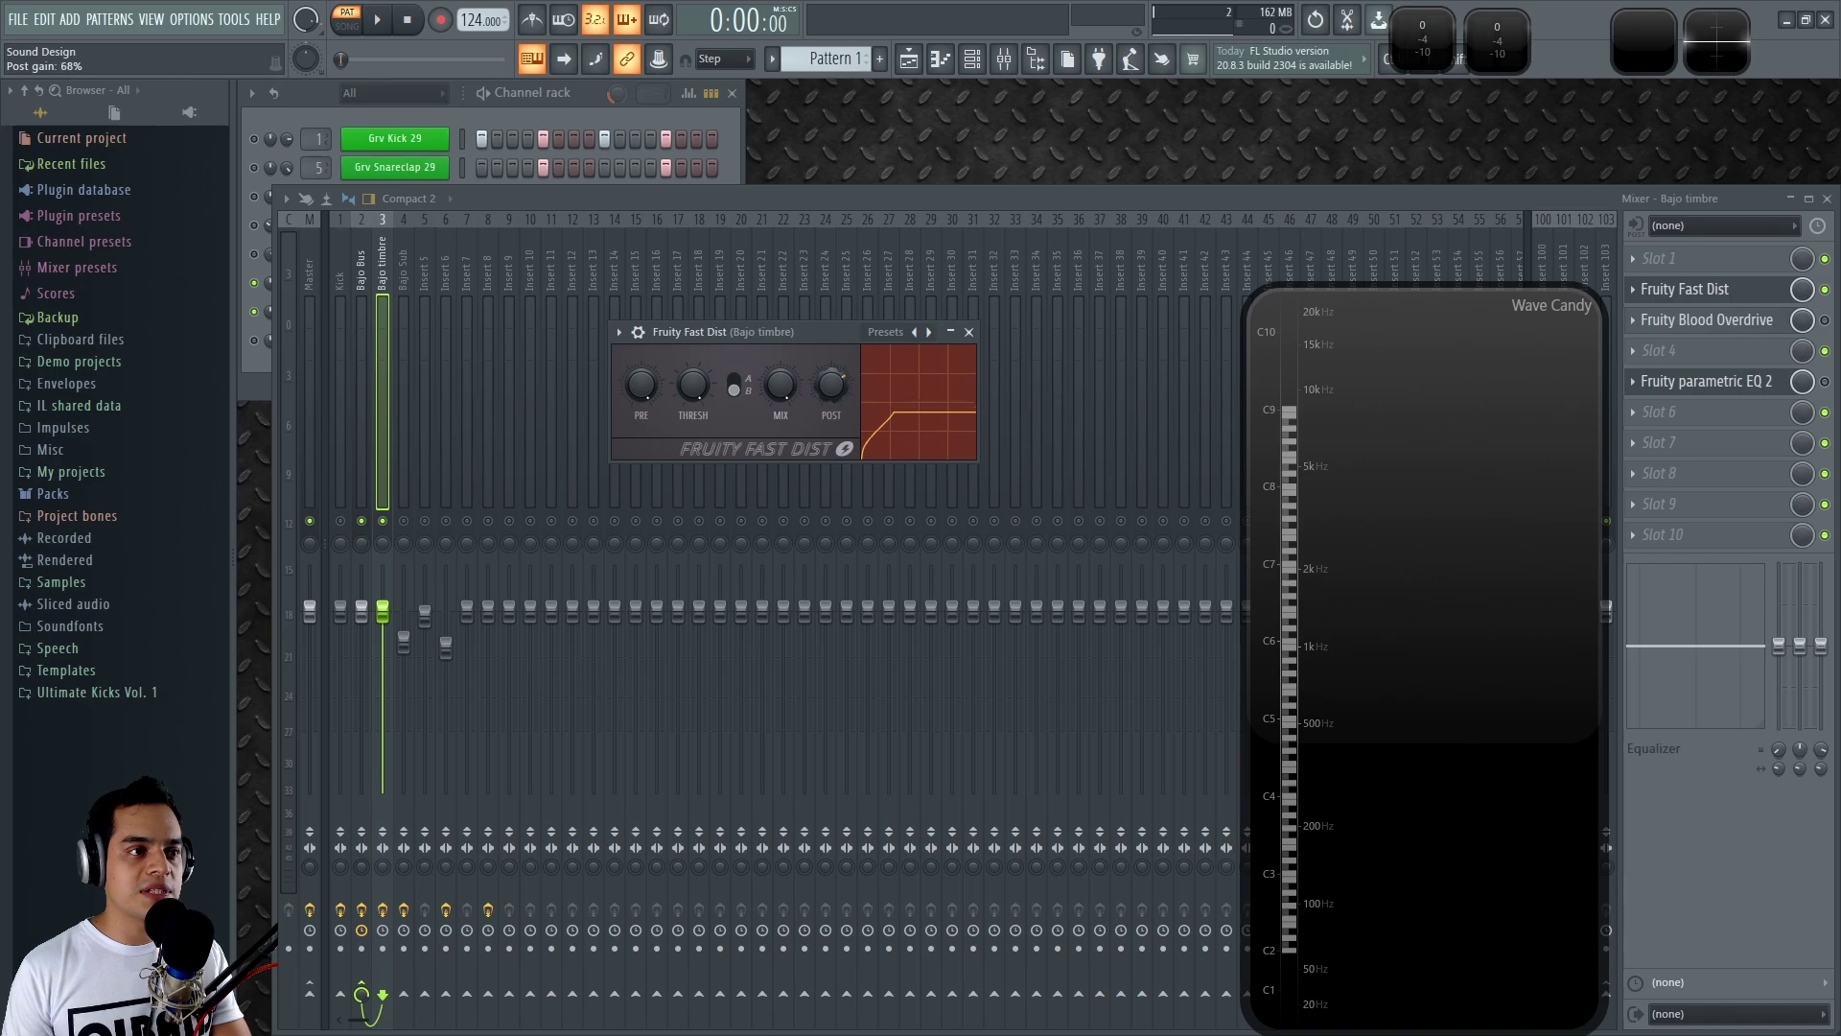
scroll(832, 383, up, 6)
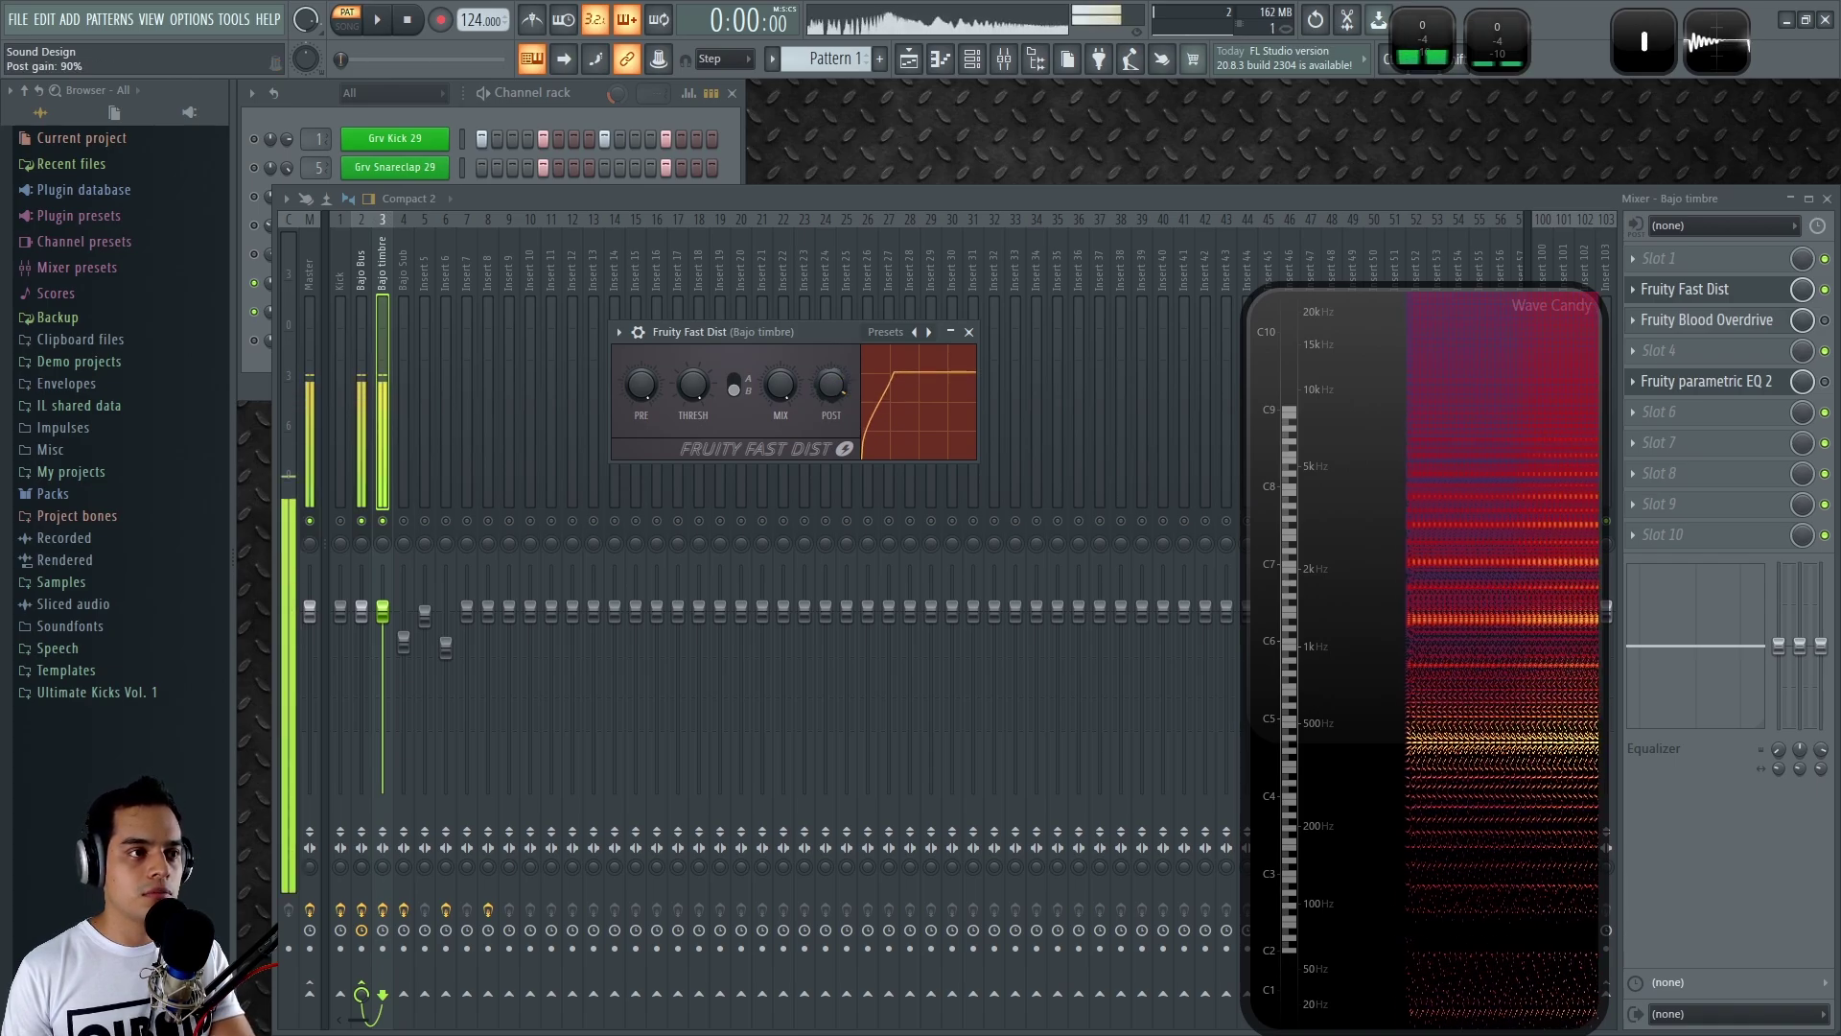
mouse_move(833, 383)
mouse_down()
mouse_move(832, 345)
mouse_move(832, 386)
mouse_up()
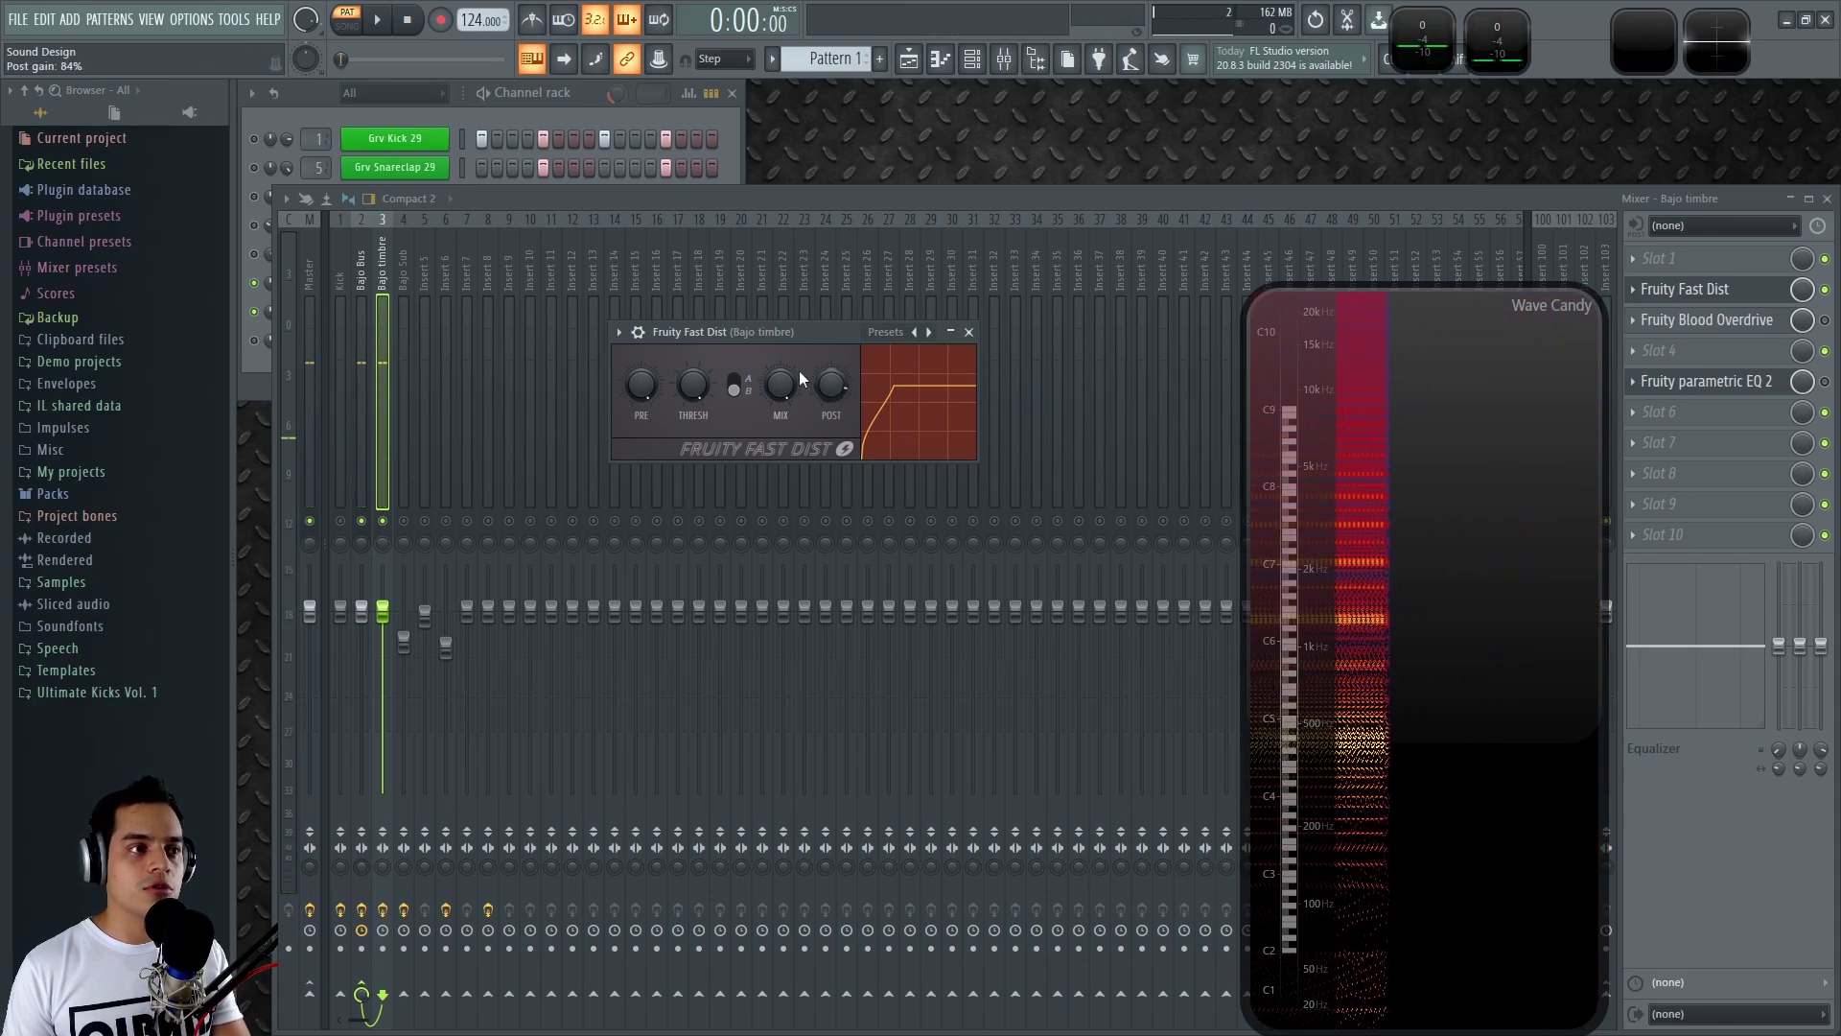
drag(784, 377, 784, 273)
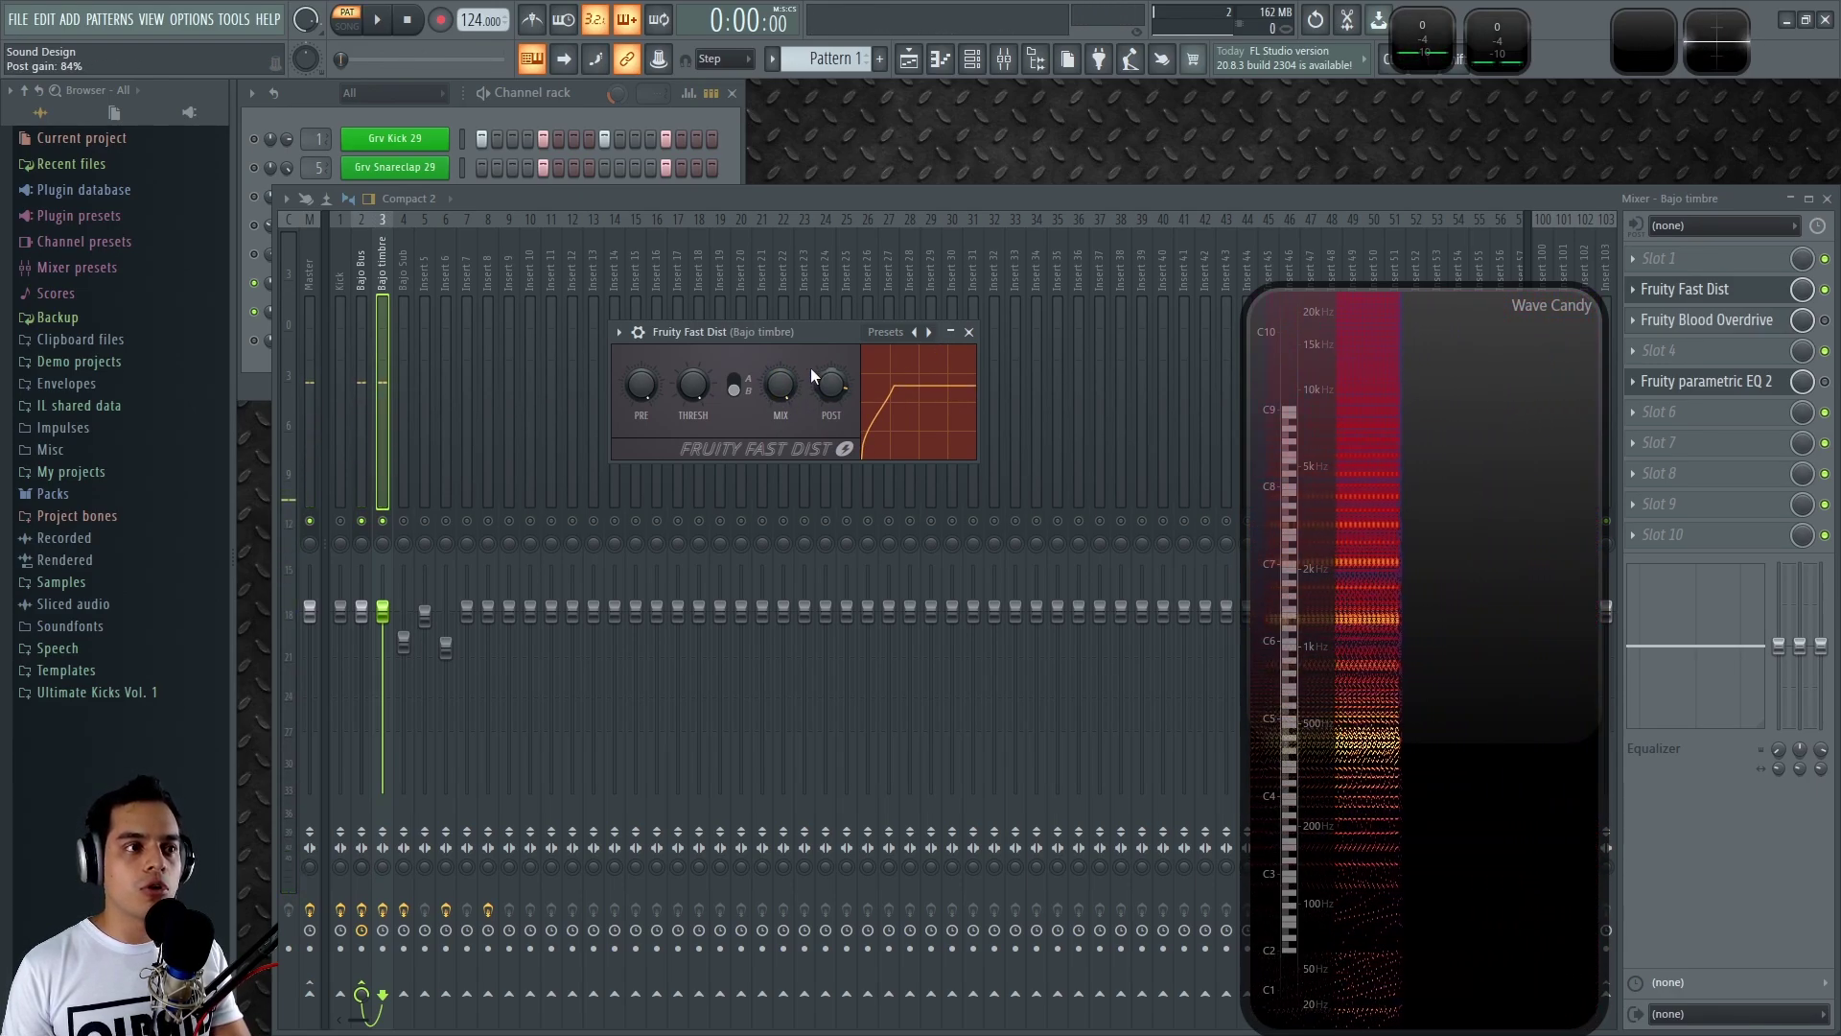
Step: Compare Fruity Blood Overdrive on and off on the Bajo timbre track, and try swapping its order with Fruity Fast Dist
click(1737, 326)
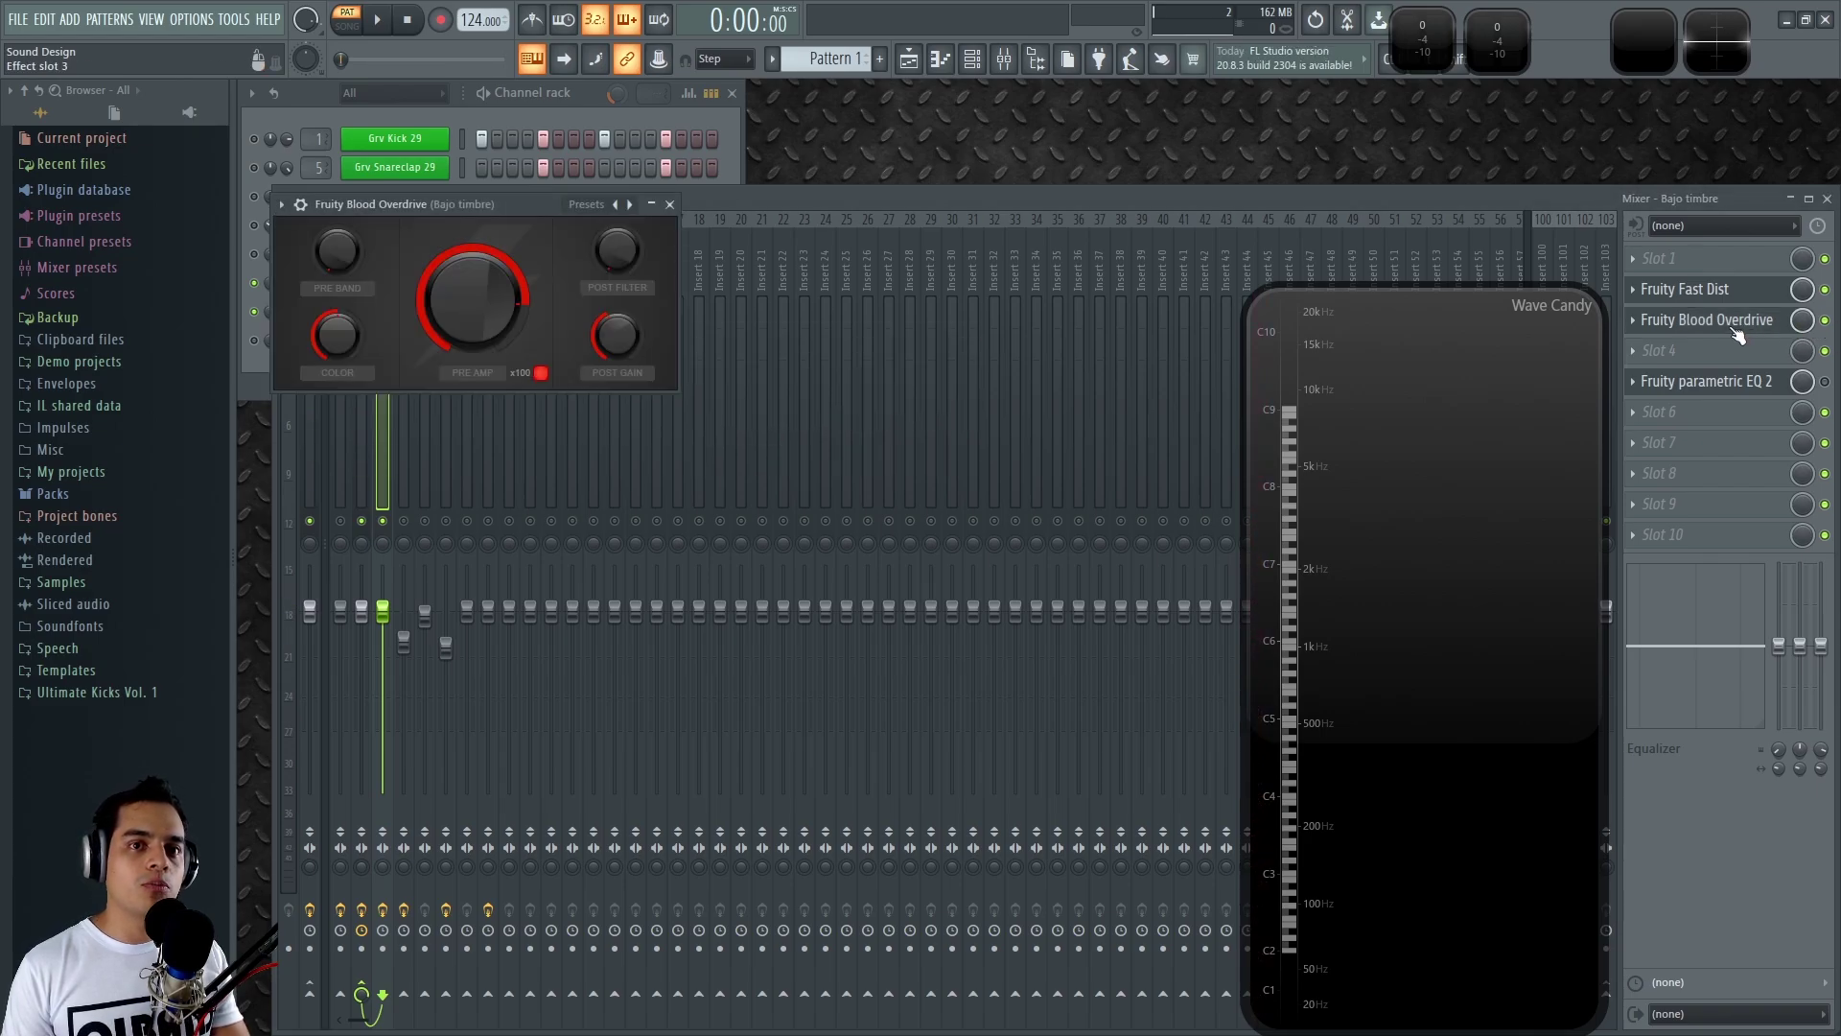
drag(537, 204, 865, 274)
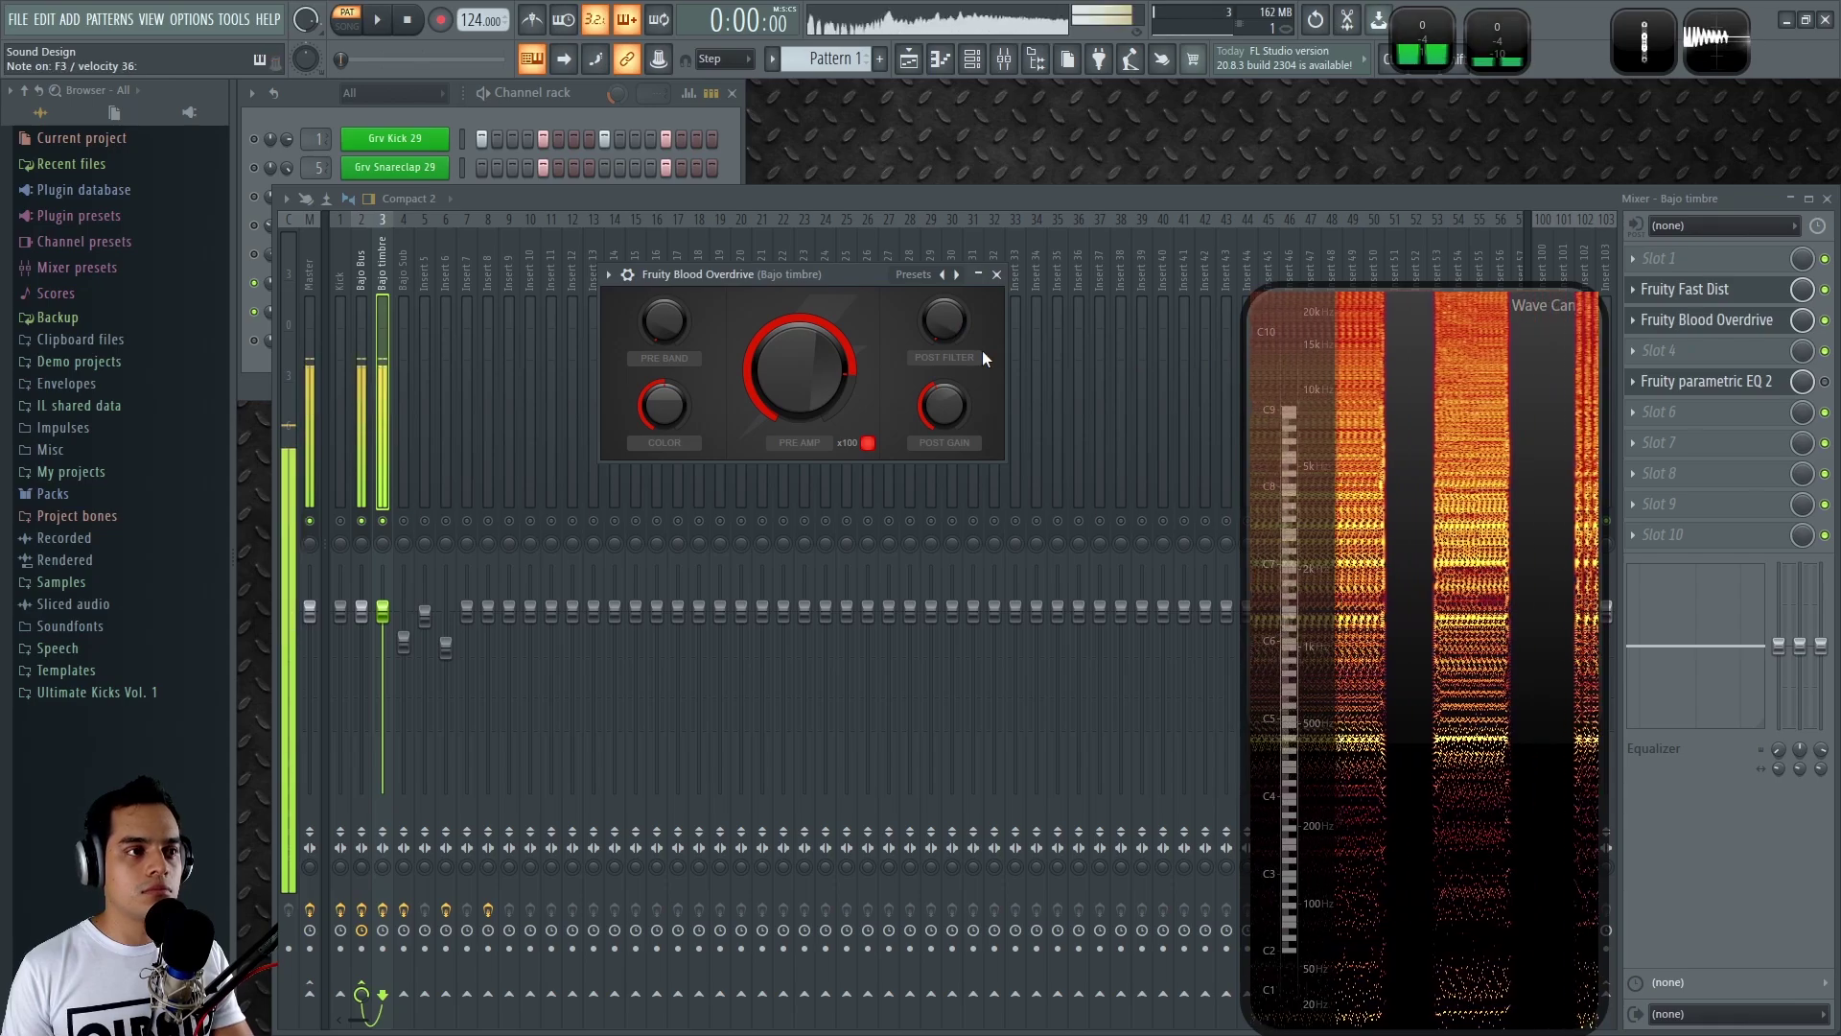
click(1826, 320)
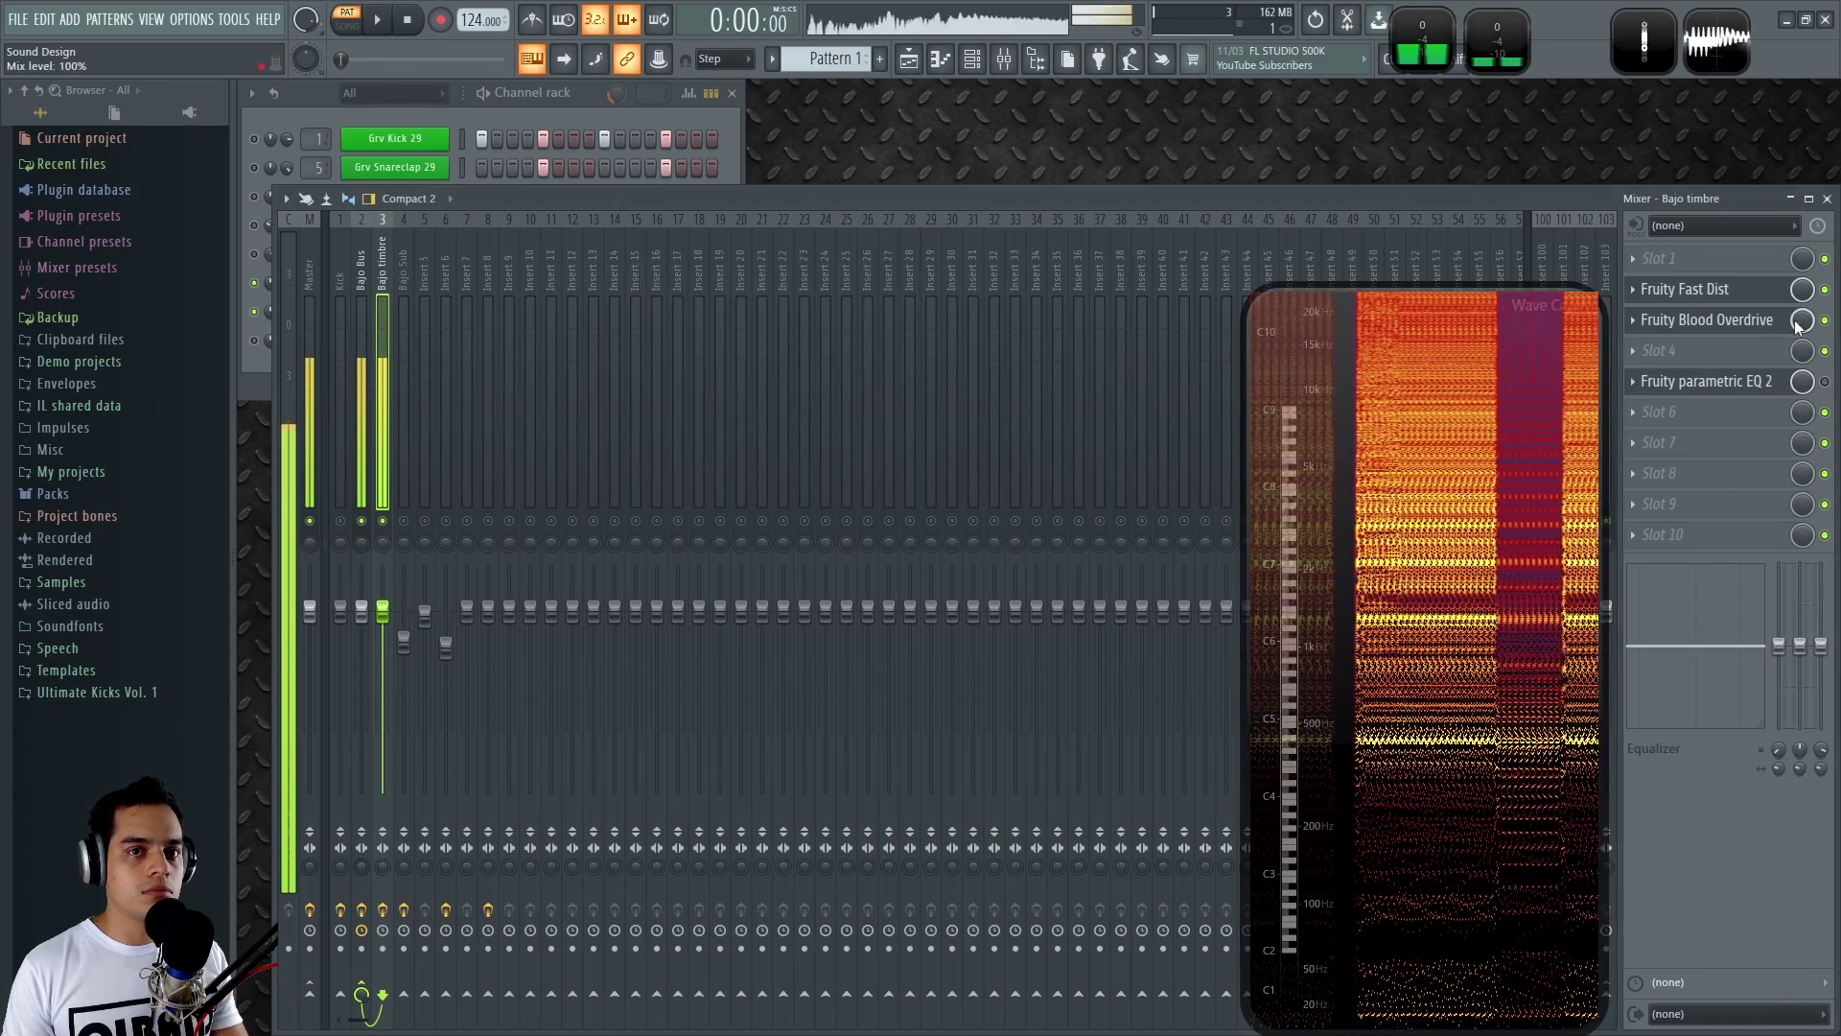
drag(1746, 329, 1746, 297)
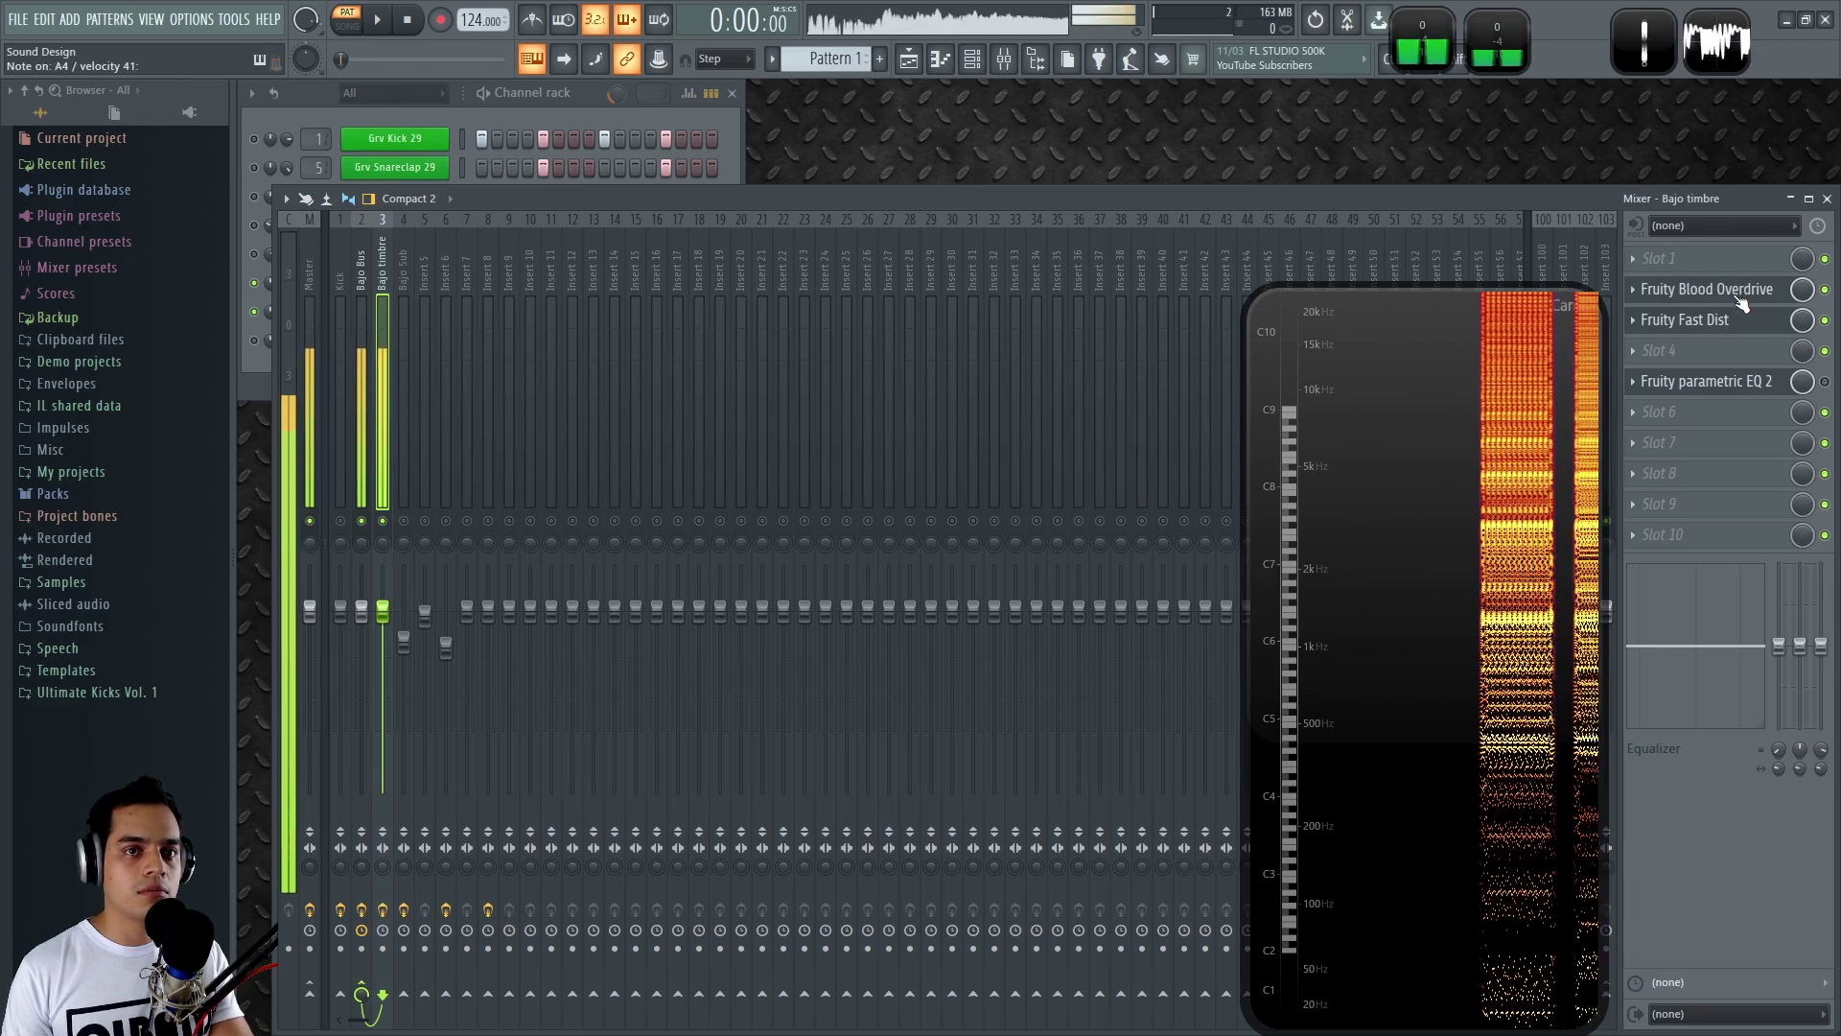
drag(1748, 298, 1743, 326)
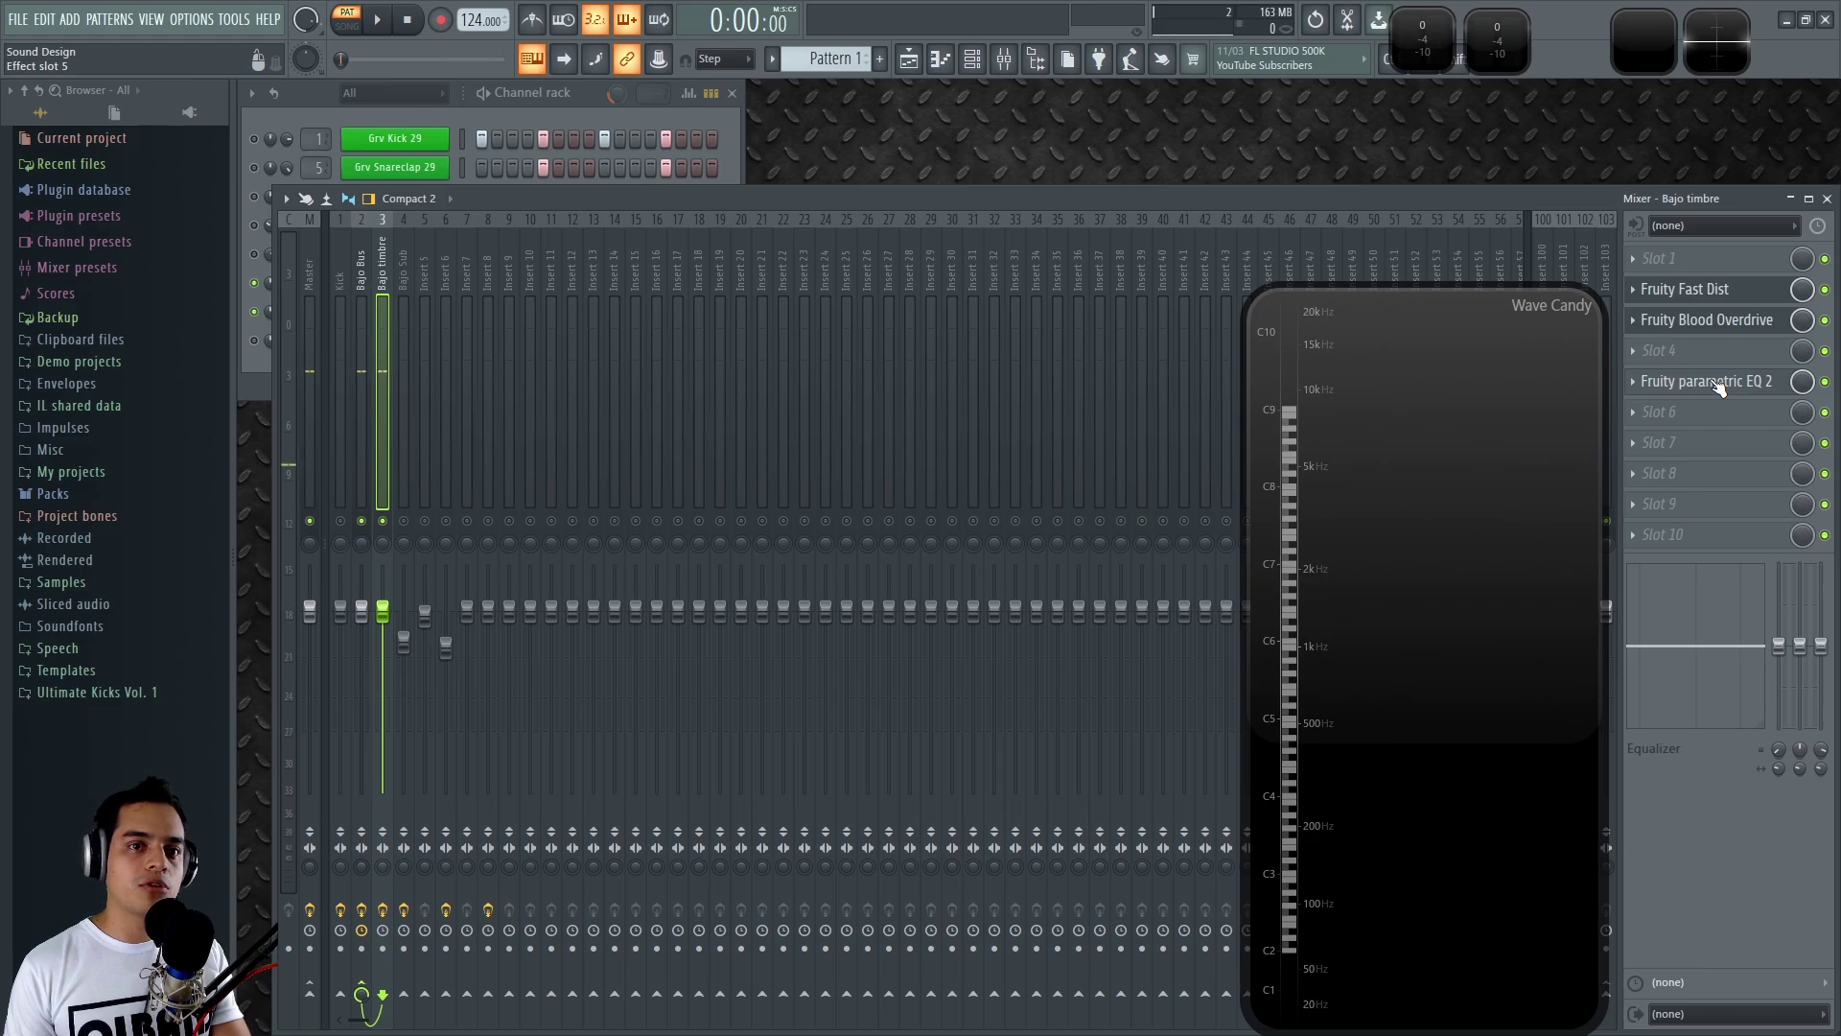
Step: Open Fruity parametric EQ 2 on the Bajo timbre track and play the pattern to hear the equalized Bajo 1 sound
click(1718, 384)
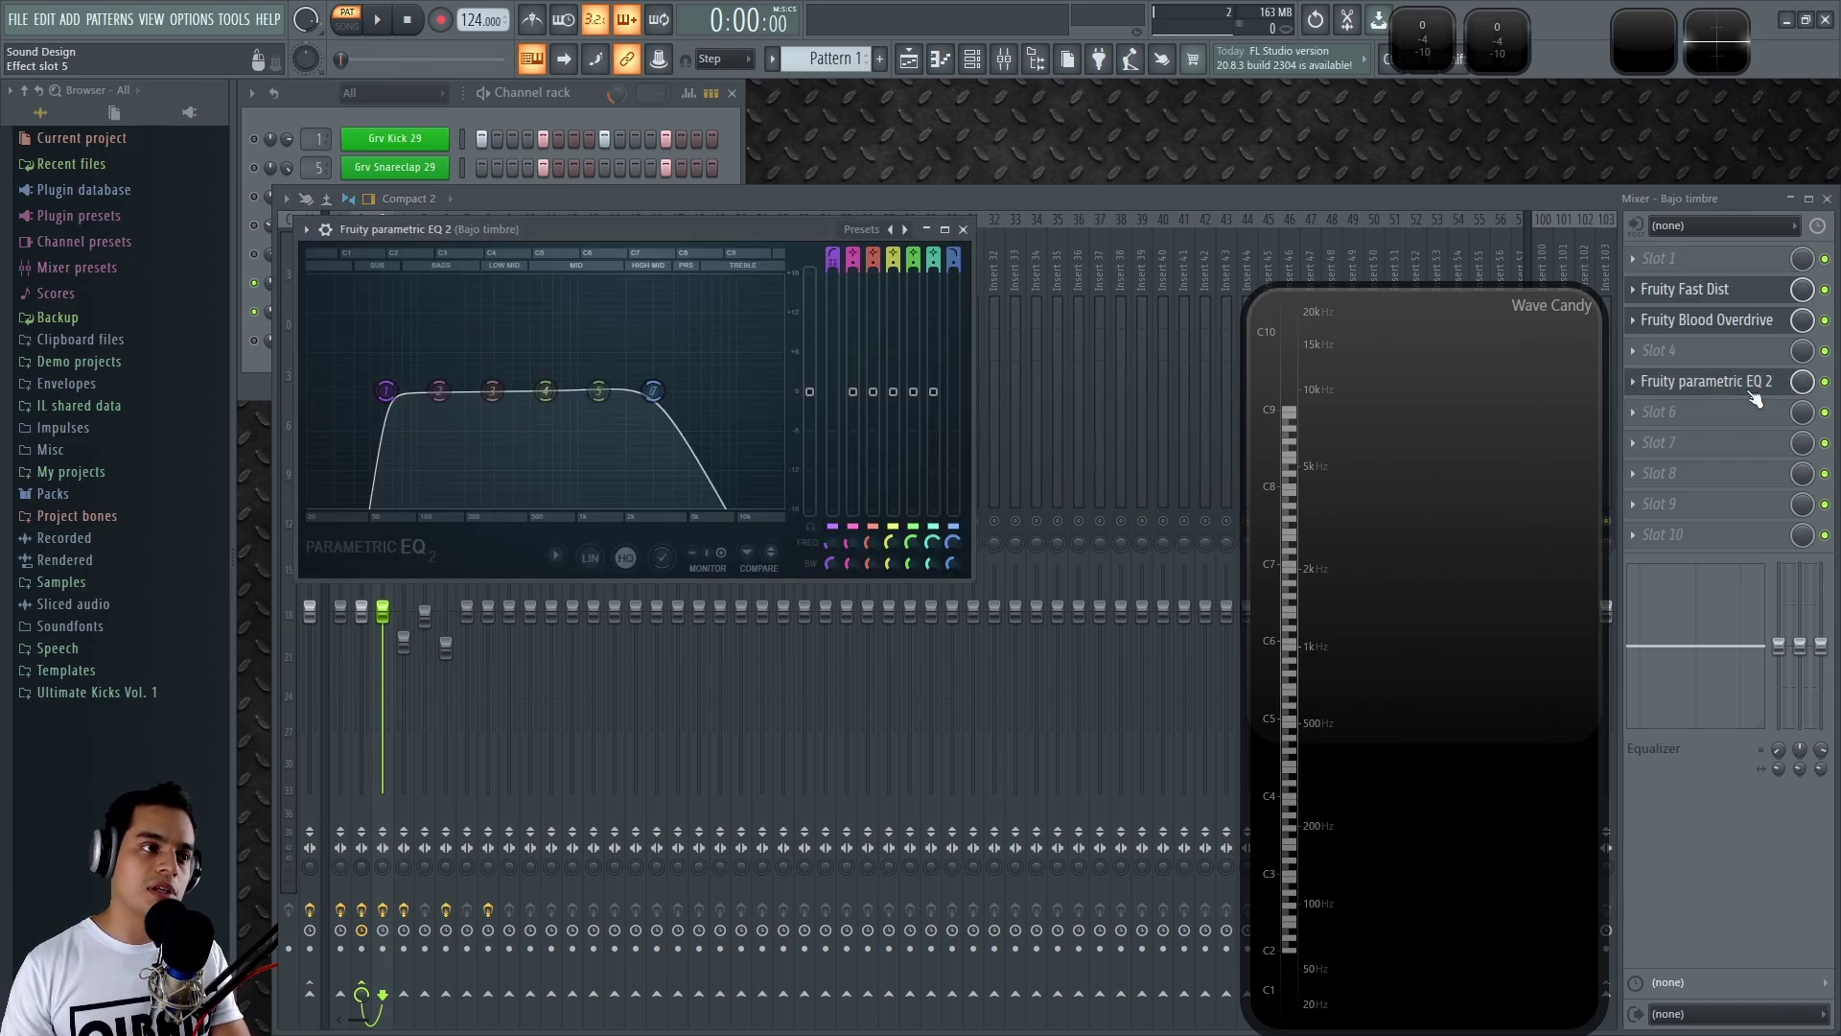
key(space)
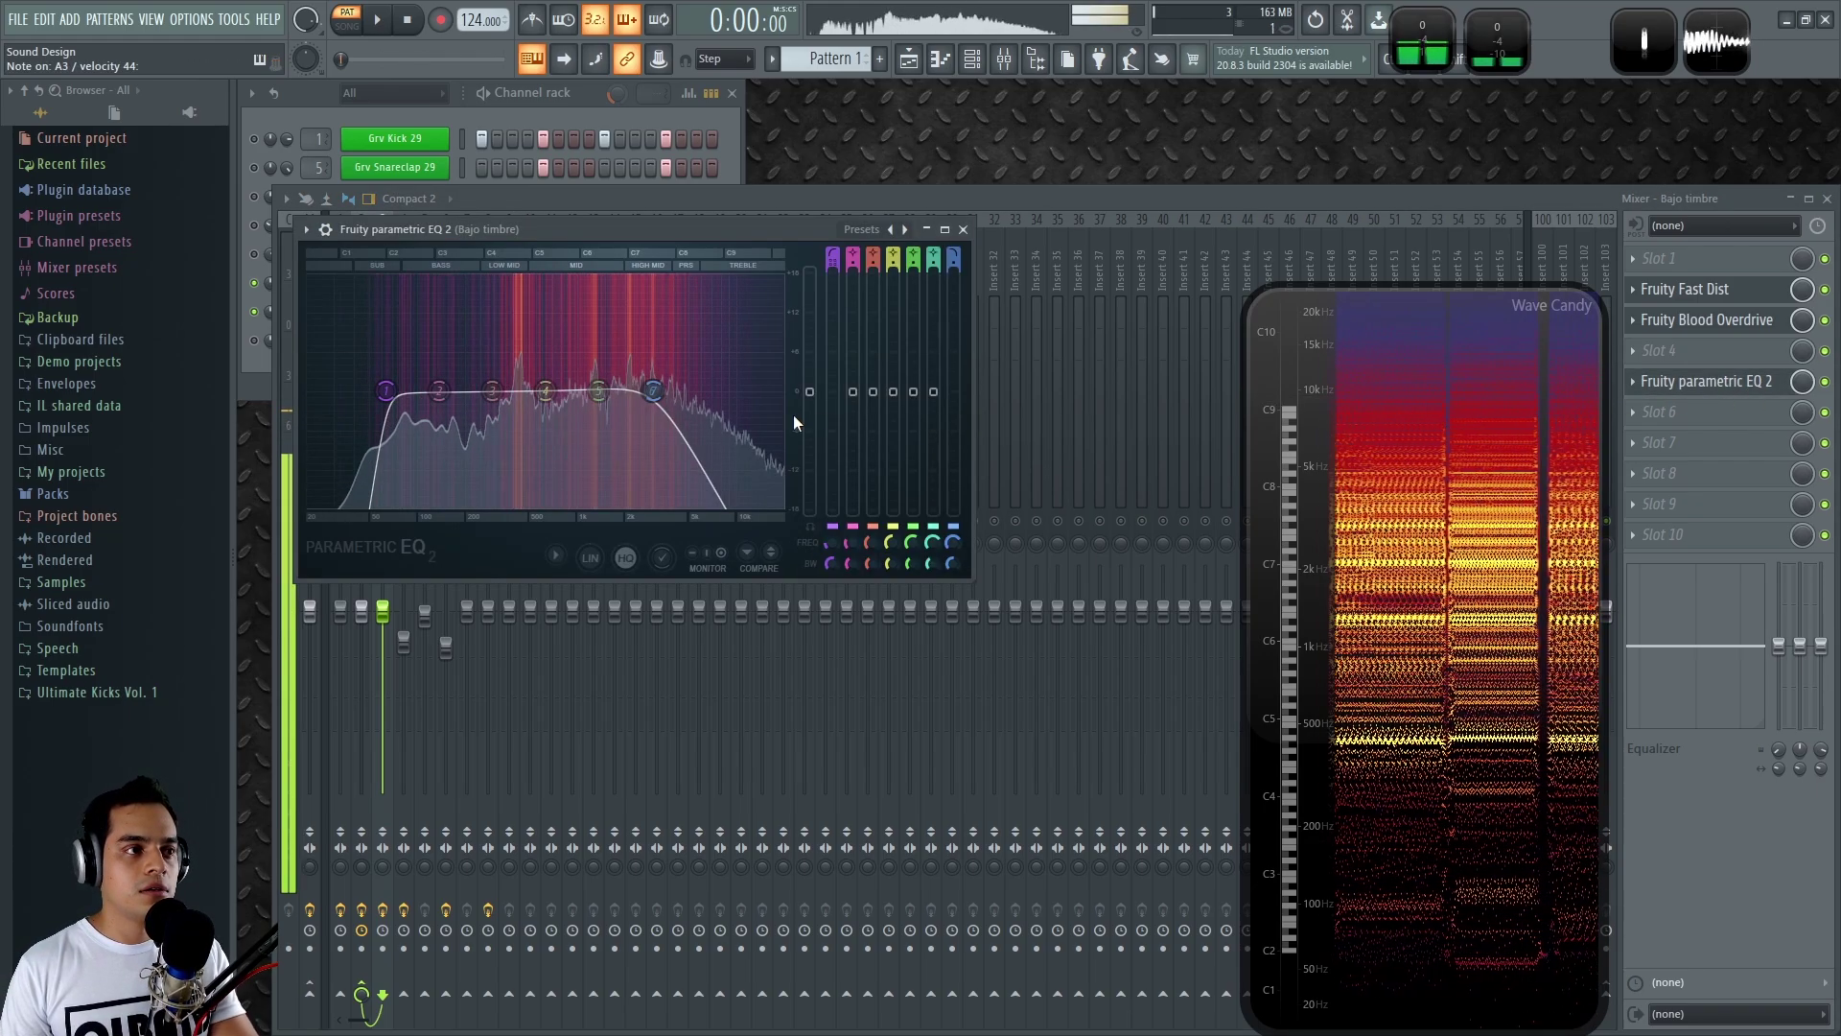
key(space)
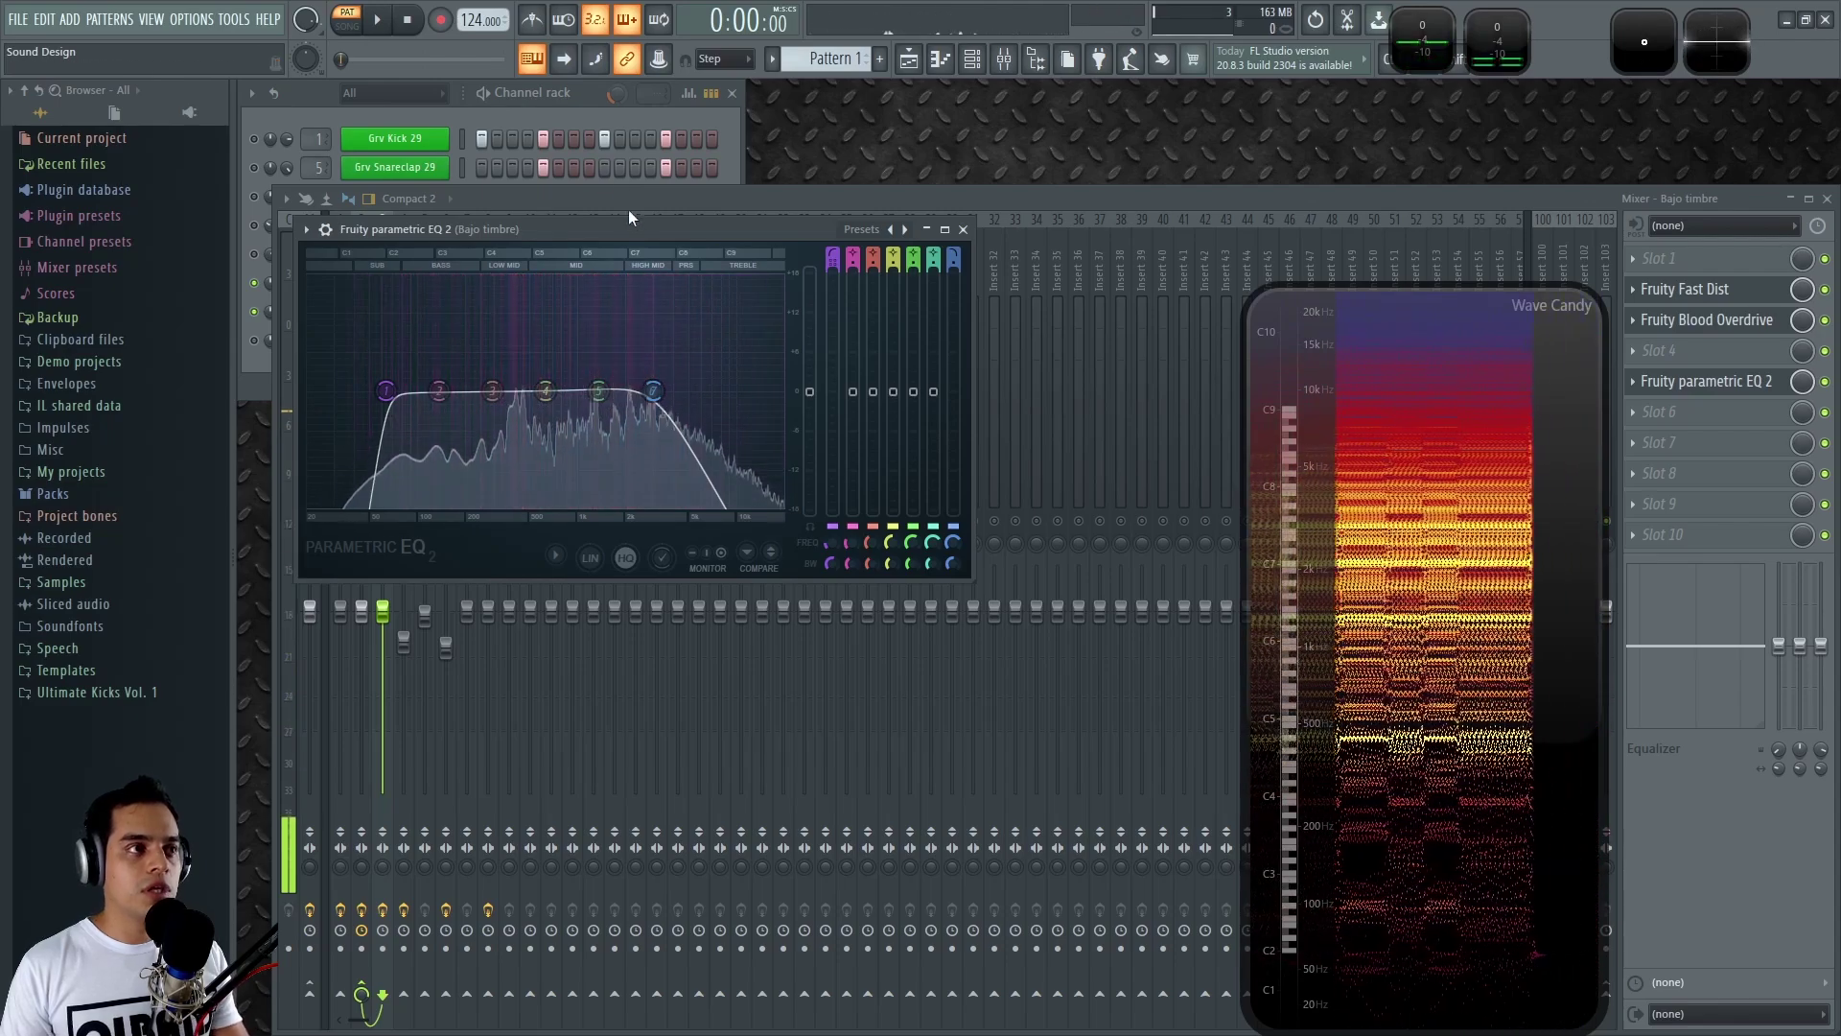
click(581, 105)
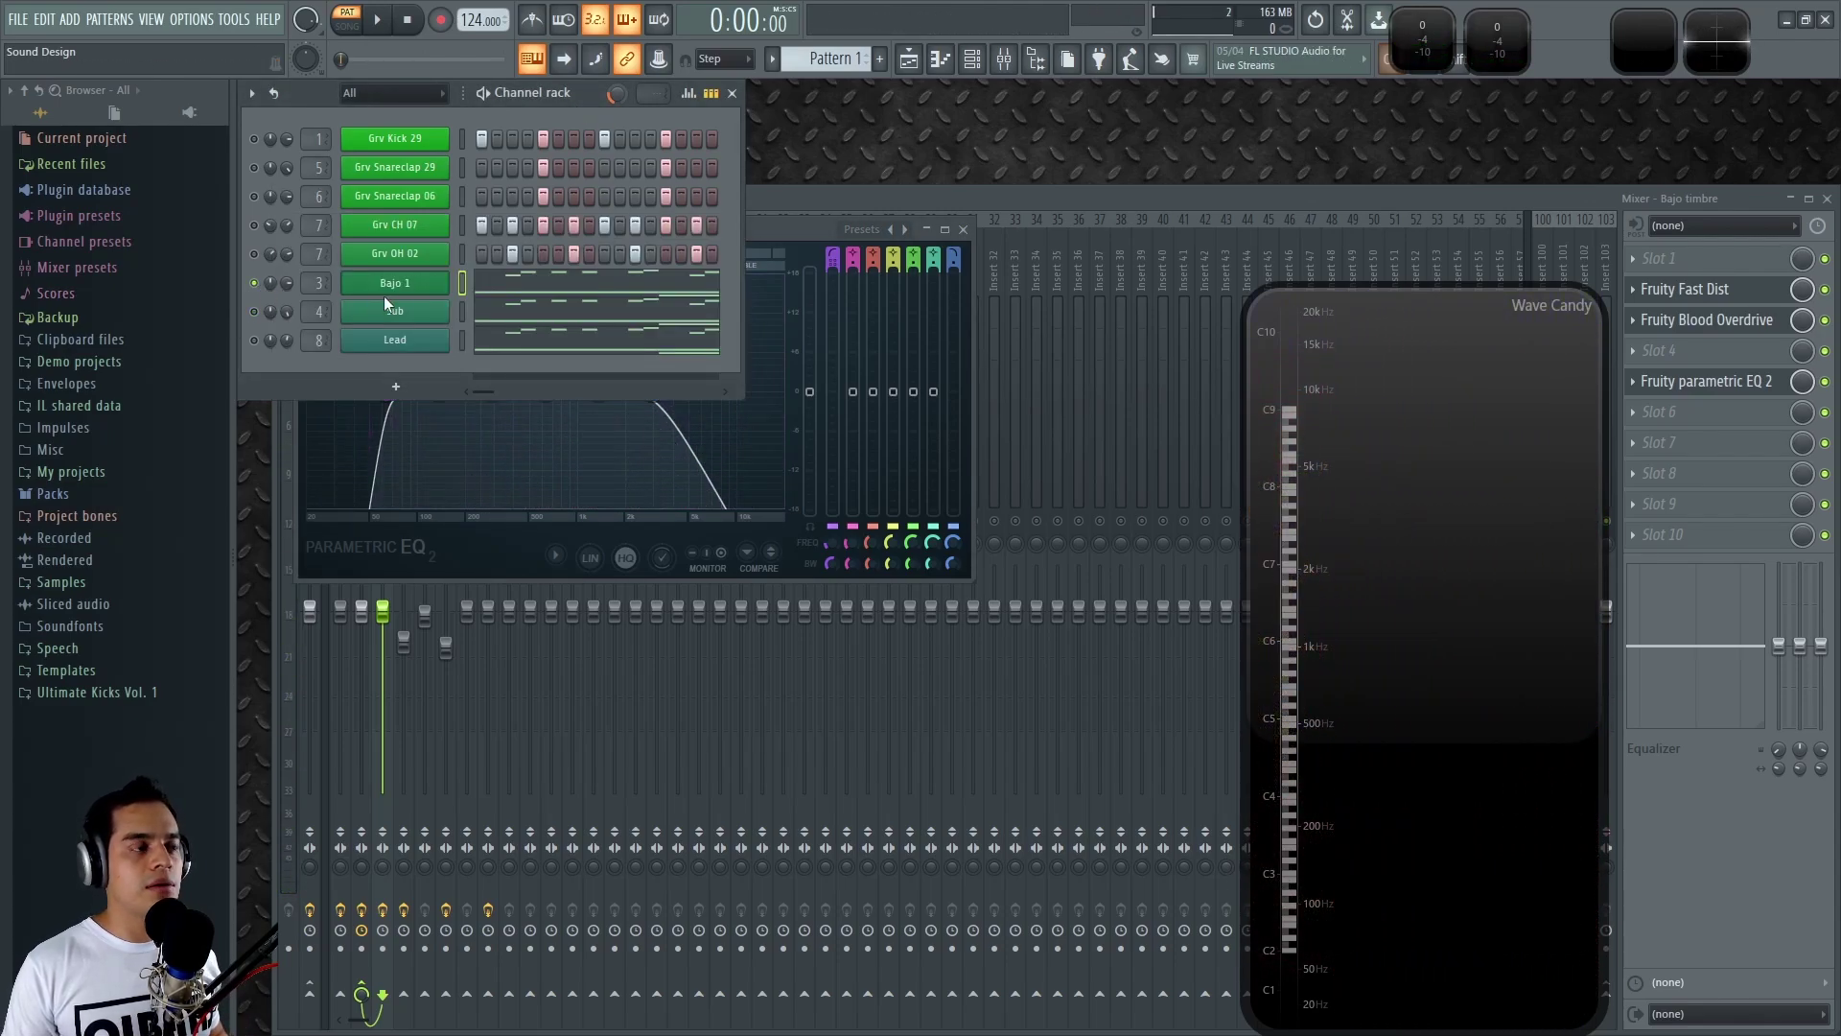
key(space)
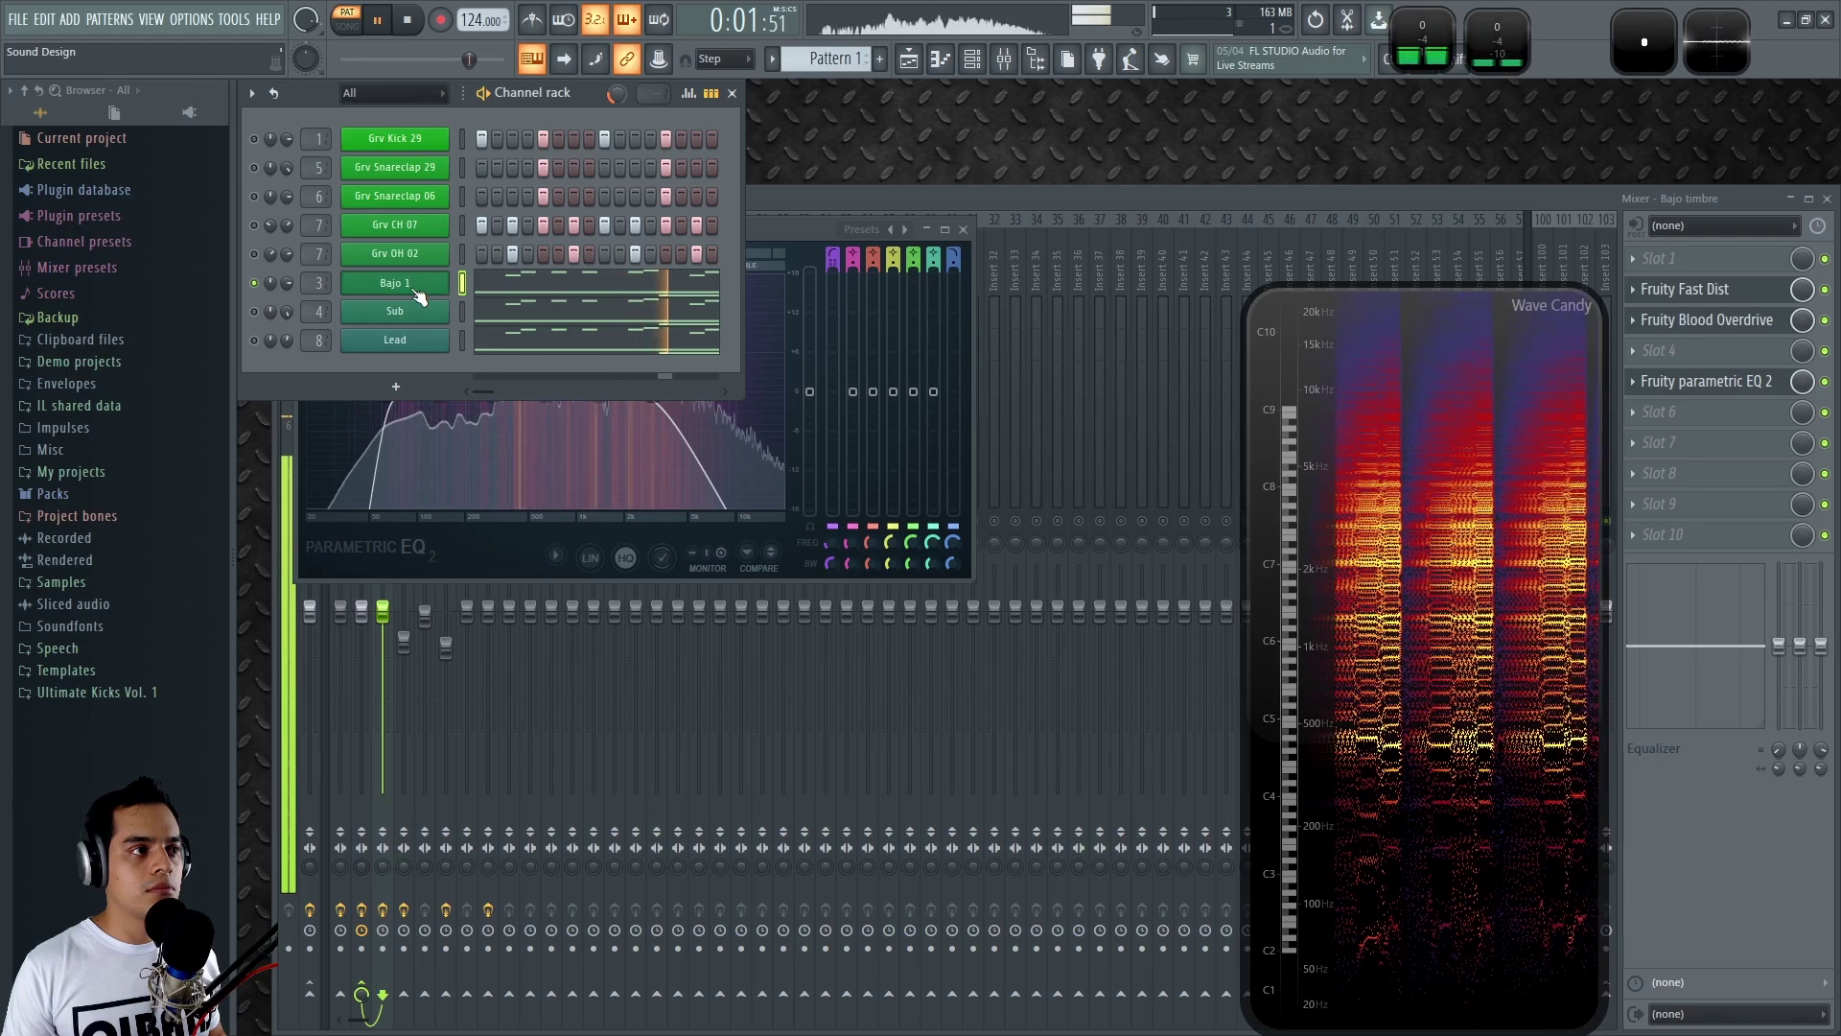
Step: Adjust the Bajo 1 channel's Mod X filter frequency to about 9% while playing the pattern
click(417, 290)
key(space)
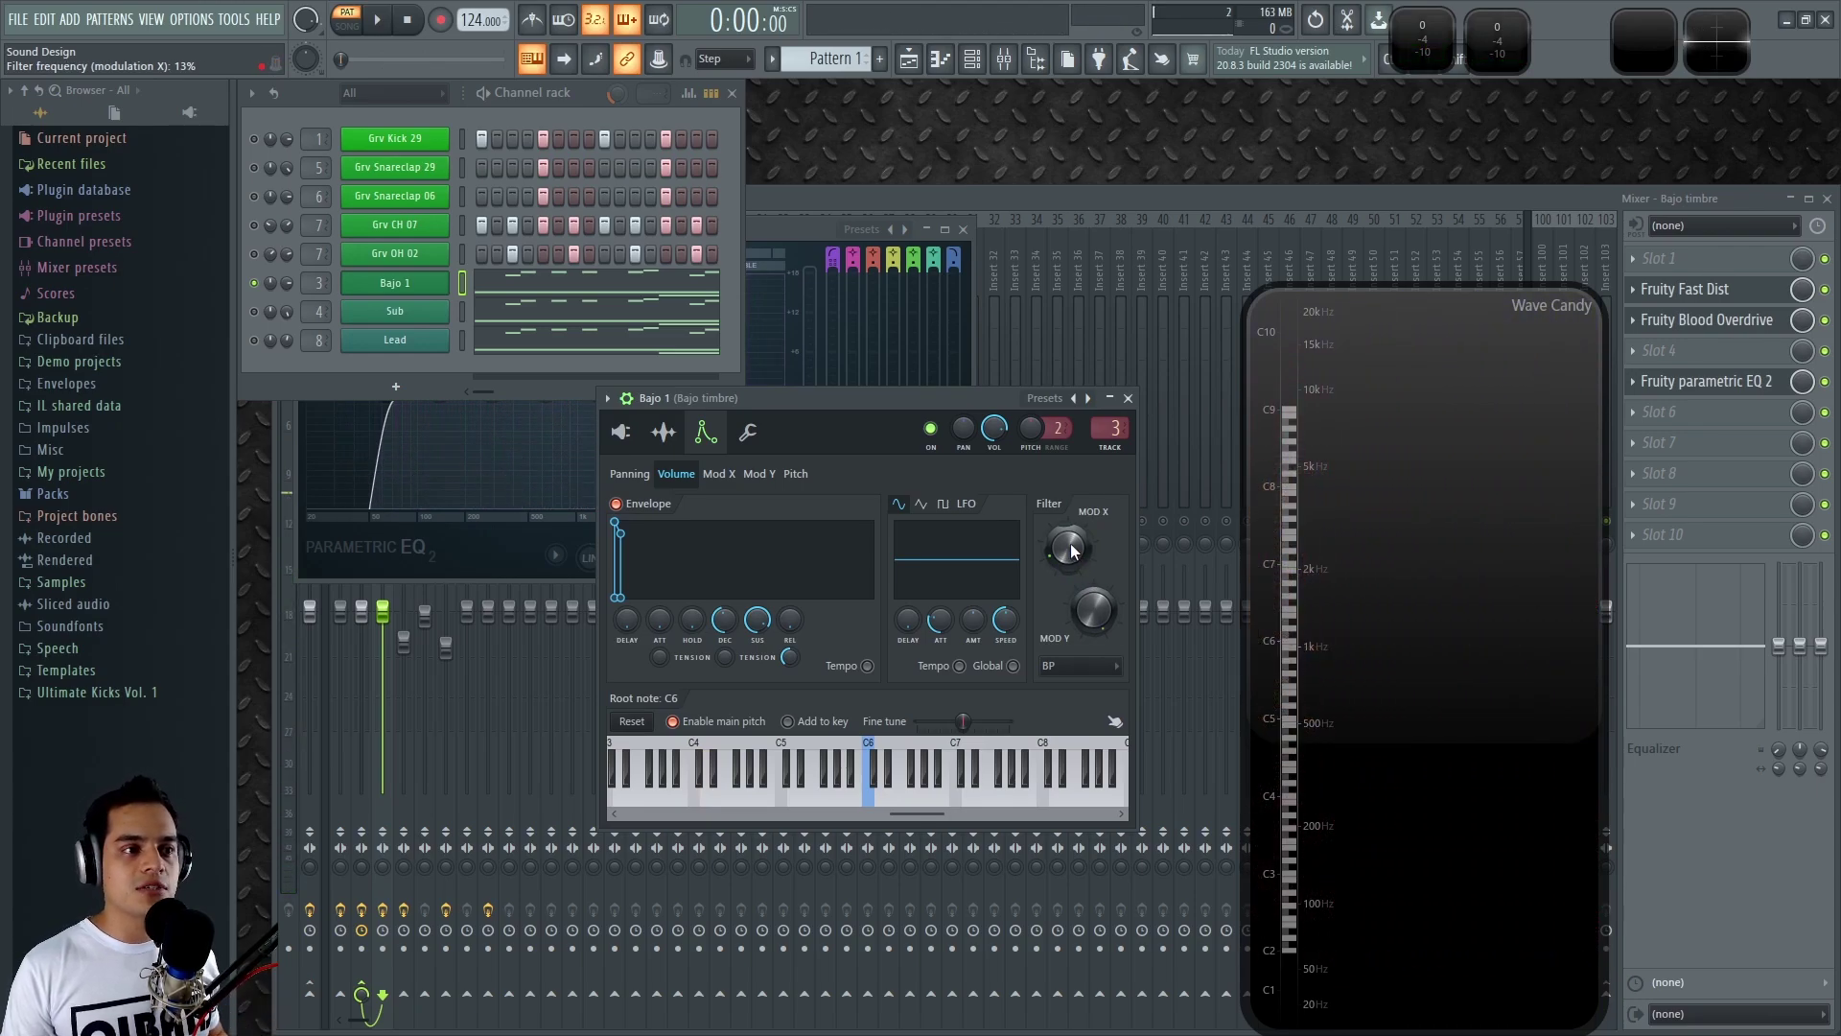
key(space)
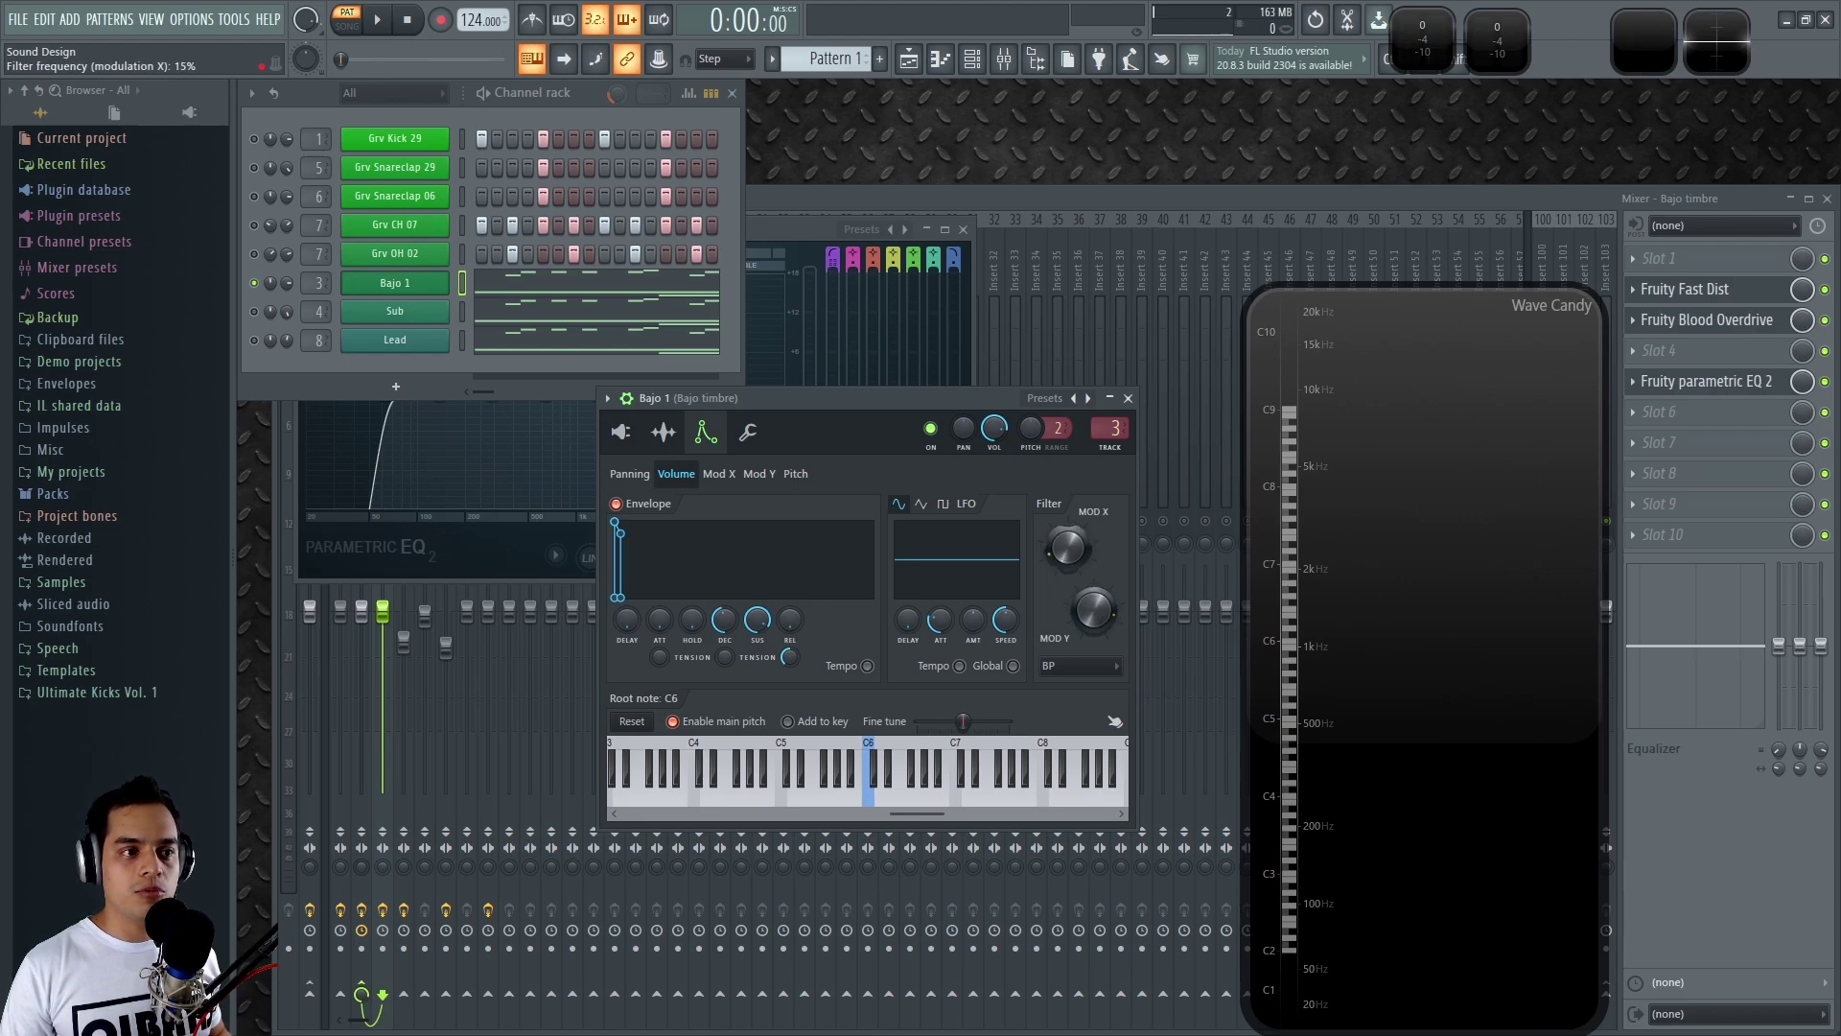
key(space)
mouse_move(1060, 551)
mouse_down()
mouse_move(1069, 582)
mouse_move(1074, 549)
mouse_up()
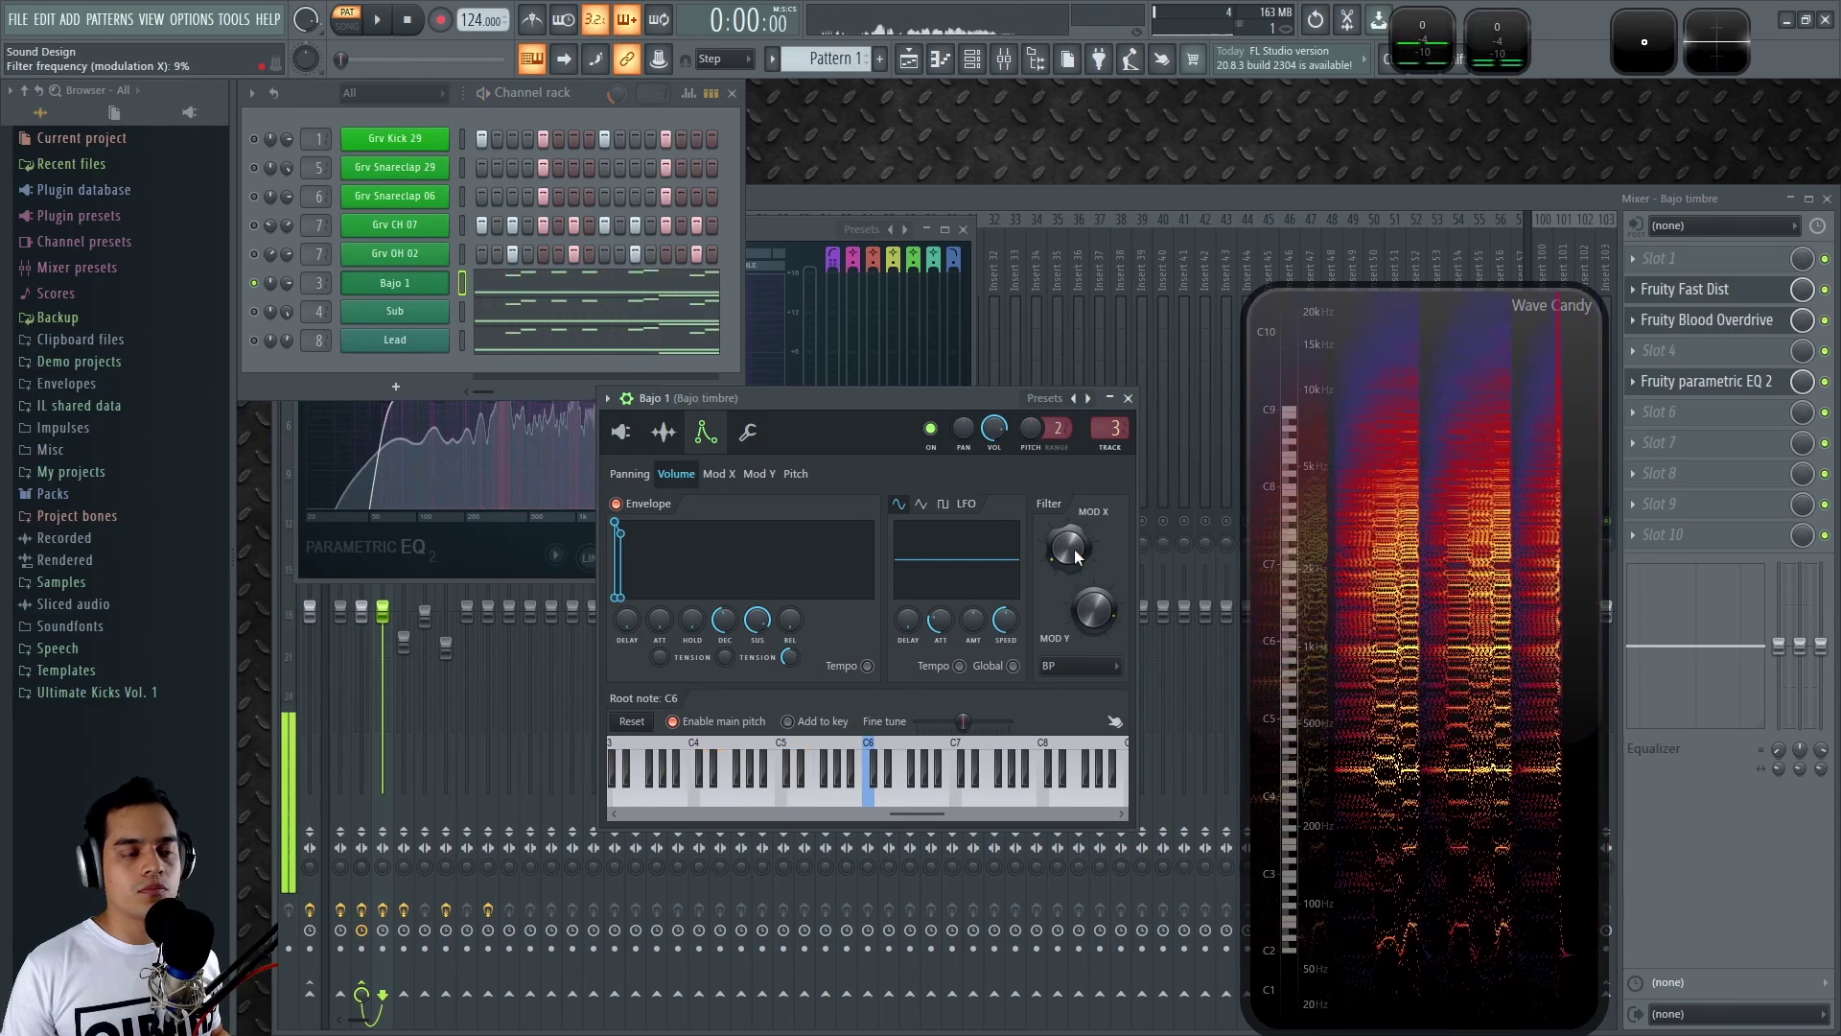
key(space)
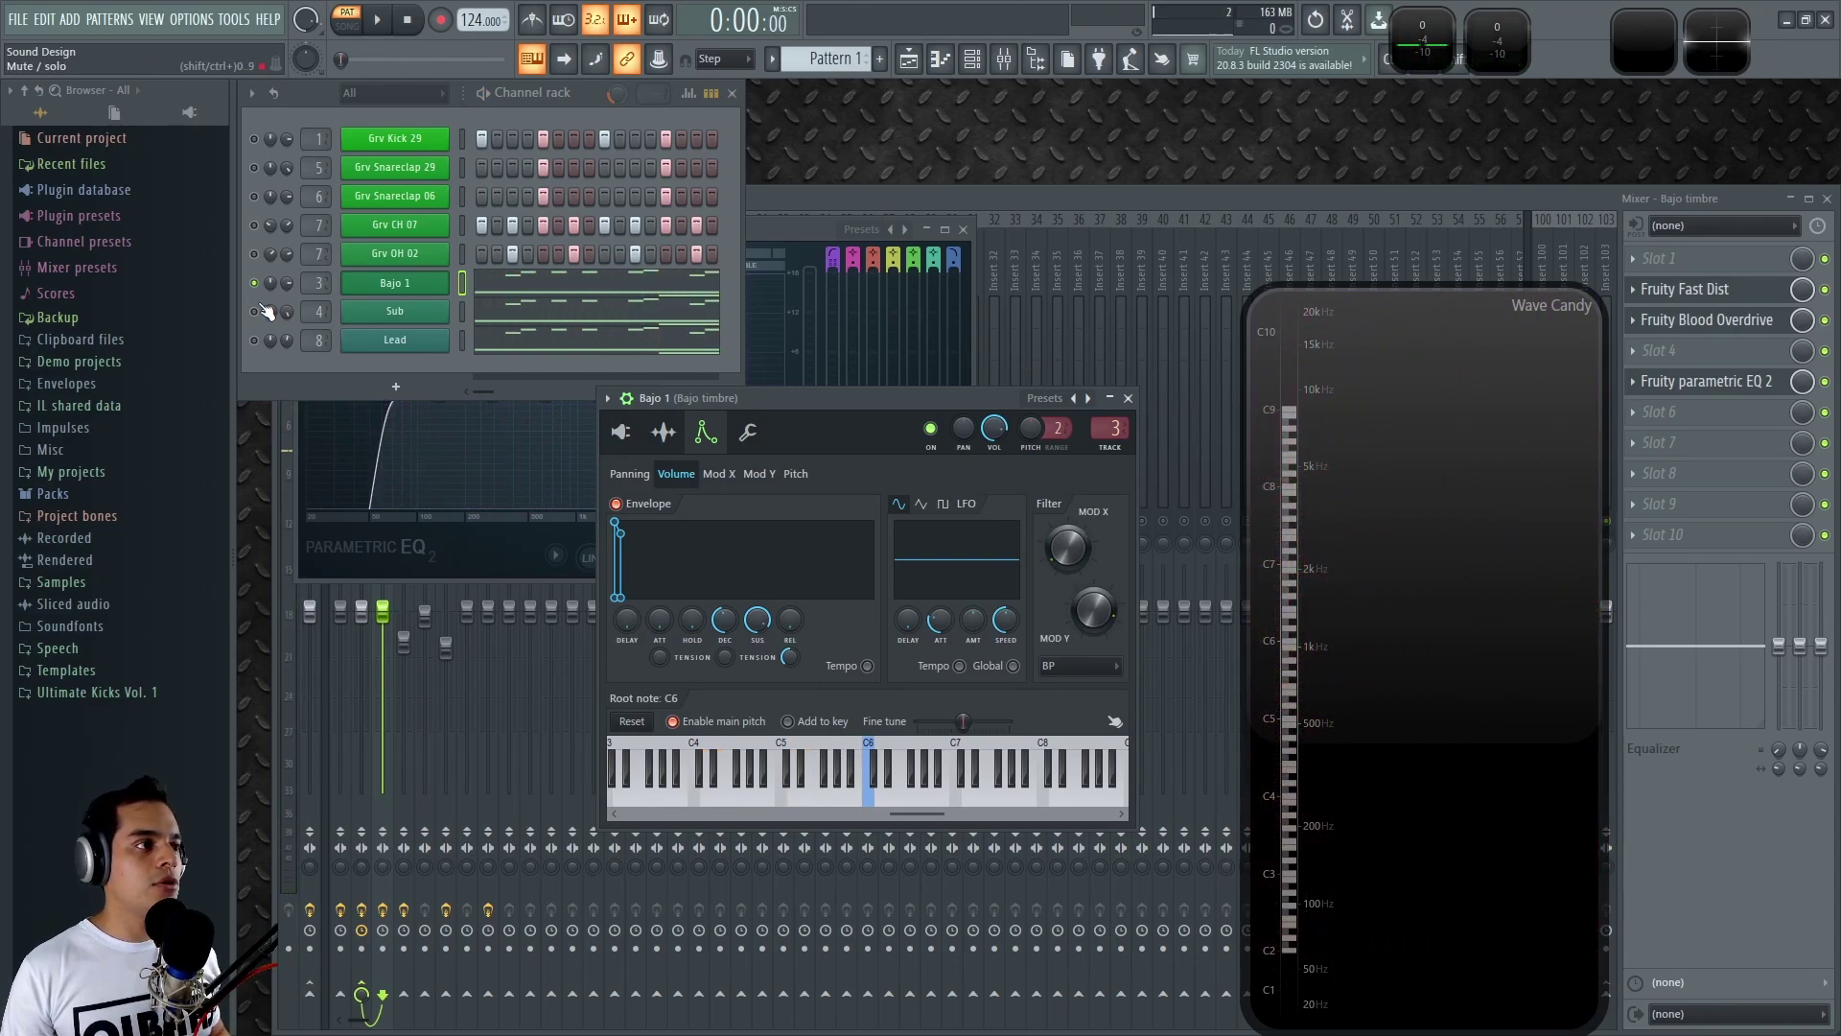
Step: Play the Bajo Sub mixer track and open its Fruity Blood Overdrive to compare the sub with the effect on and off
click(825, 195)
click(403, 288)
key(space)
click(1707, 258)
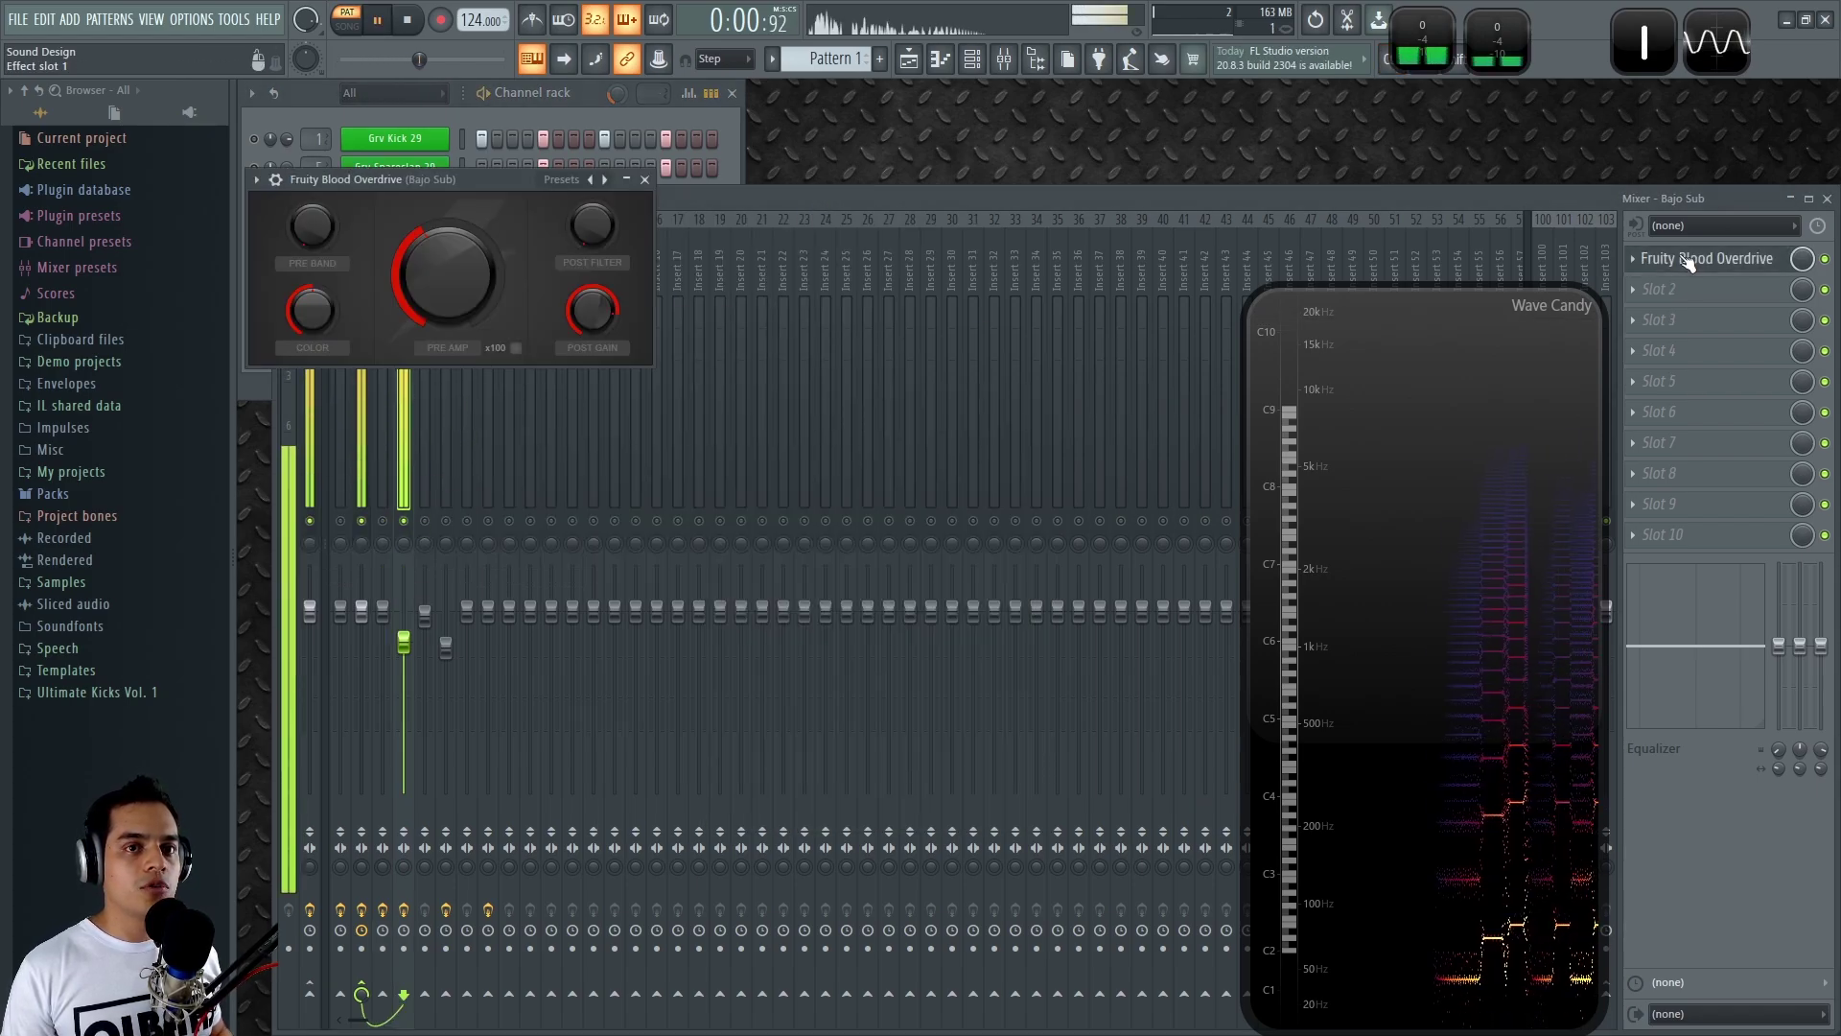
click(1826, 262)
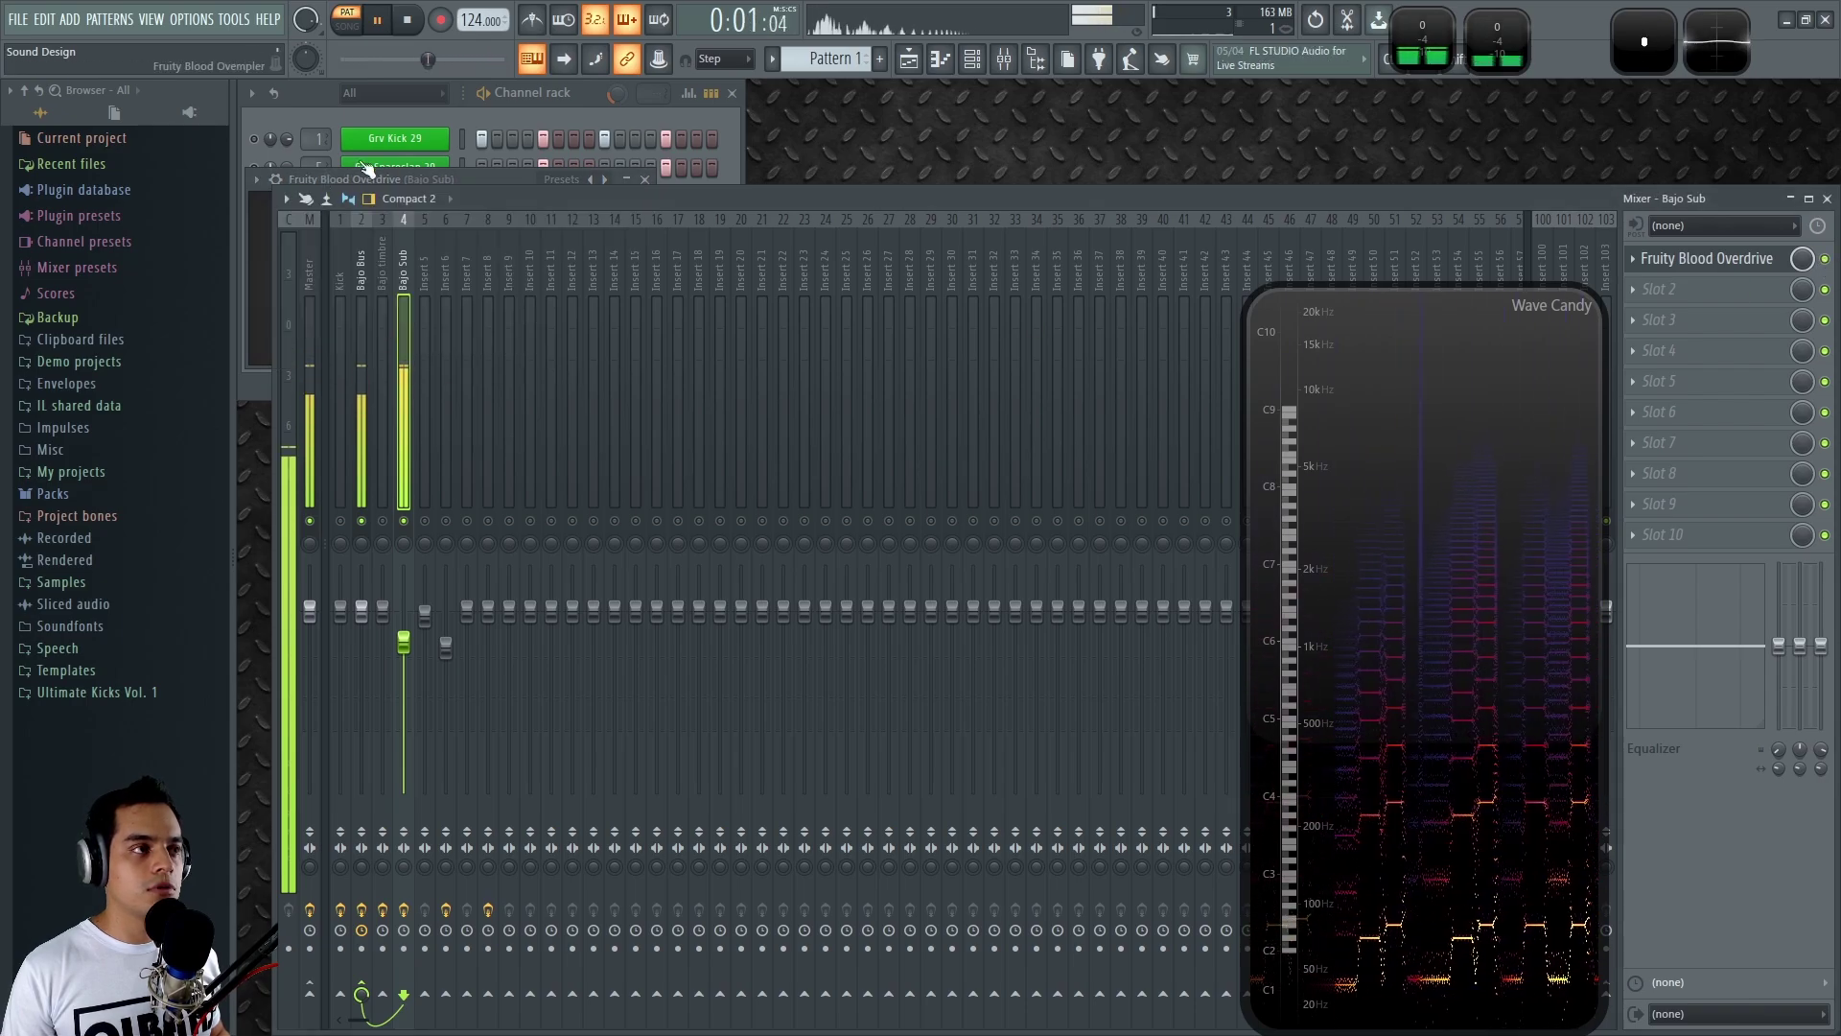
key(space)
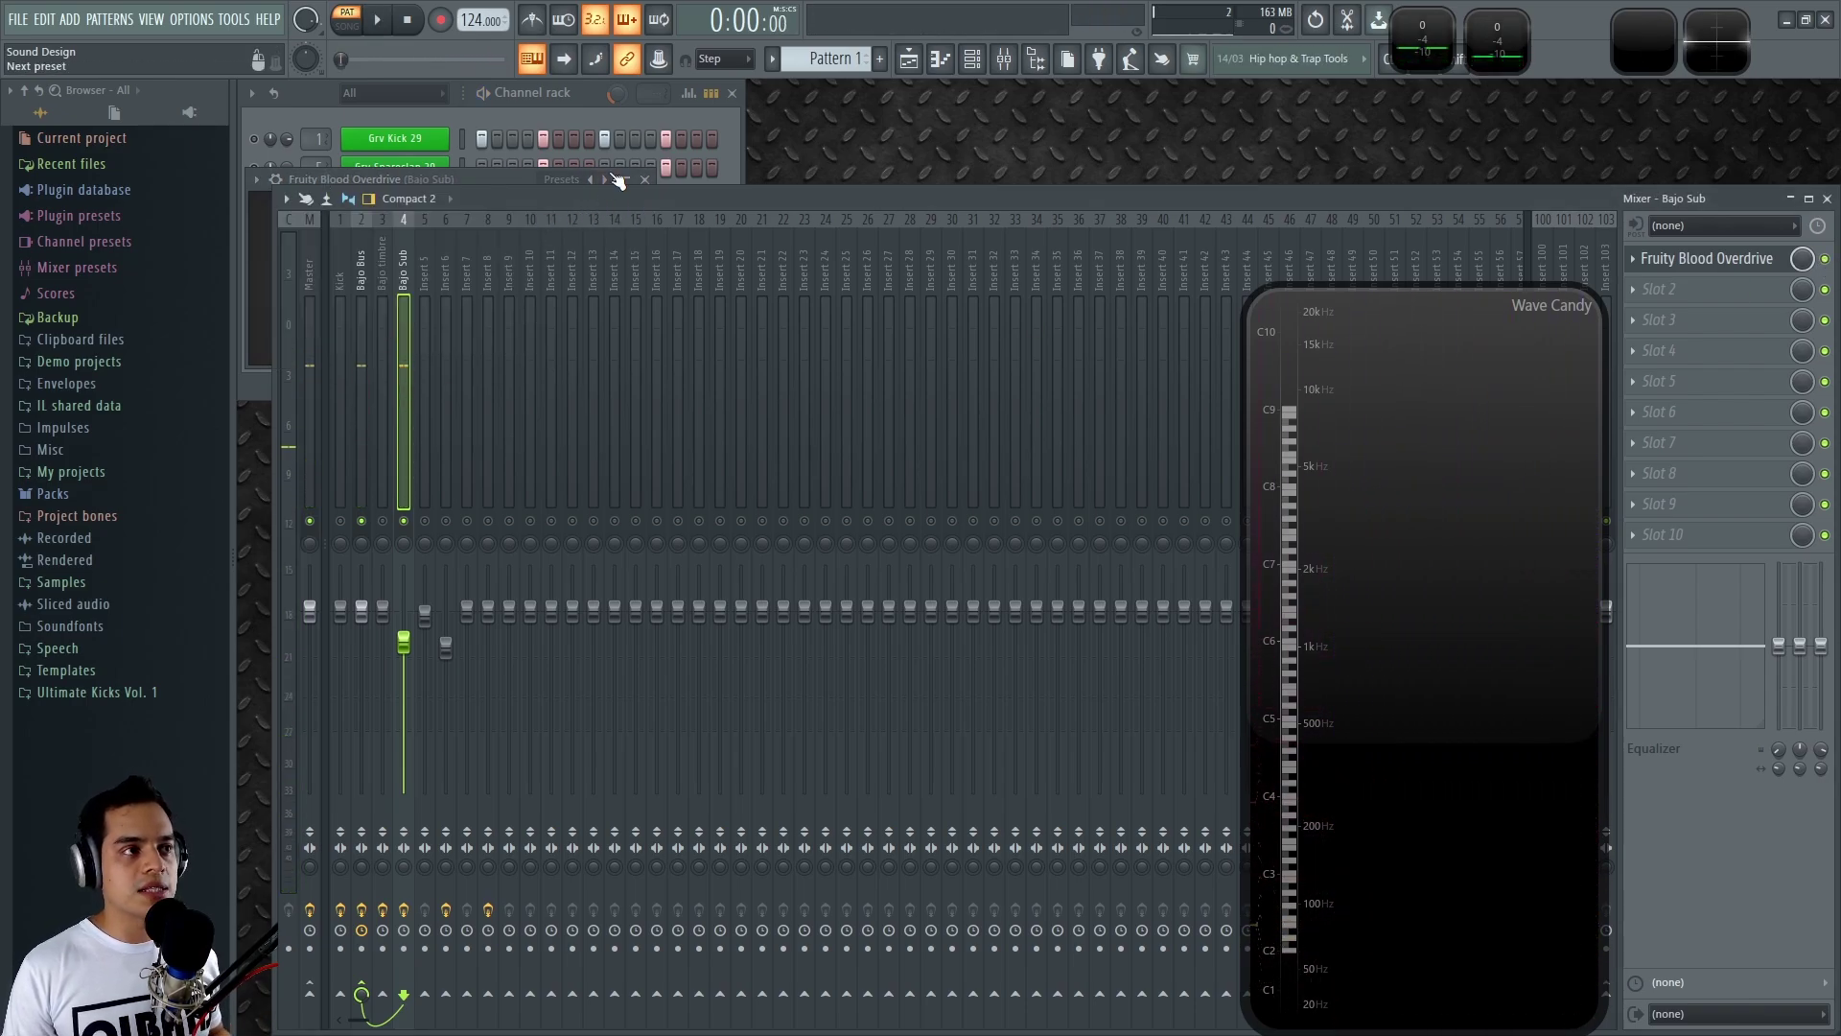
Step: Unmute the Bajo timbre mixer track and select Bajo timbre and Bajo Sub in turn to compare the two tracks
click(383, 521)
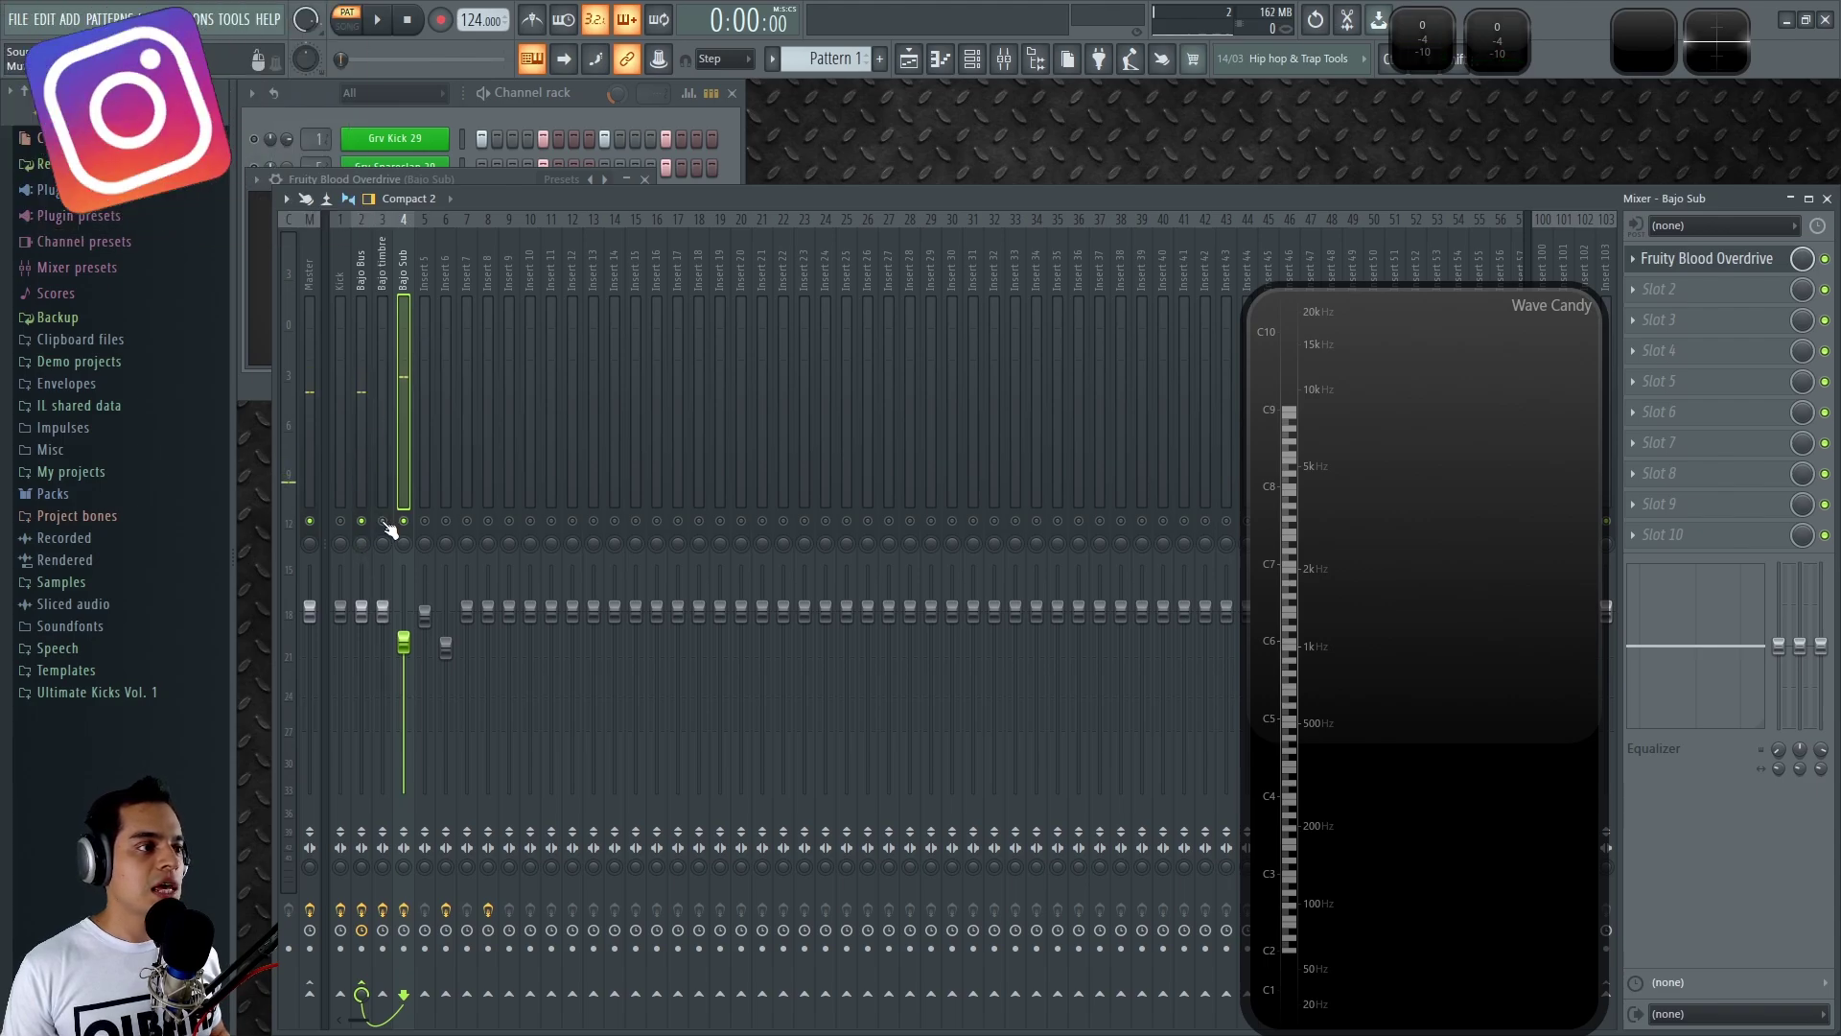
click(384, 259)
click(401, 262)
click(383, 262)
click(399, 263)
click(381, 267)
click(397, 267)
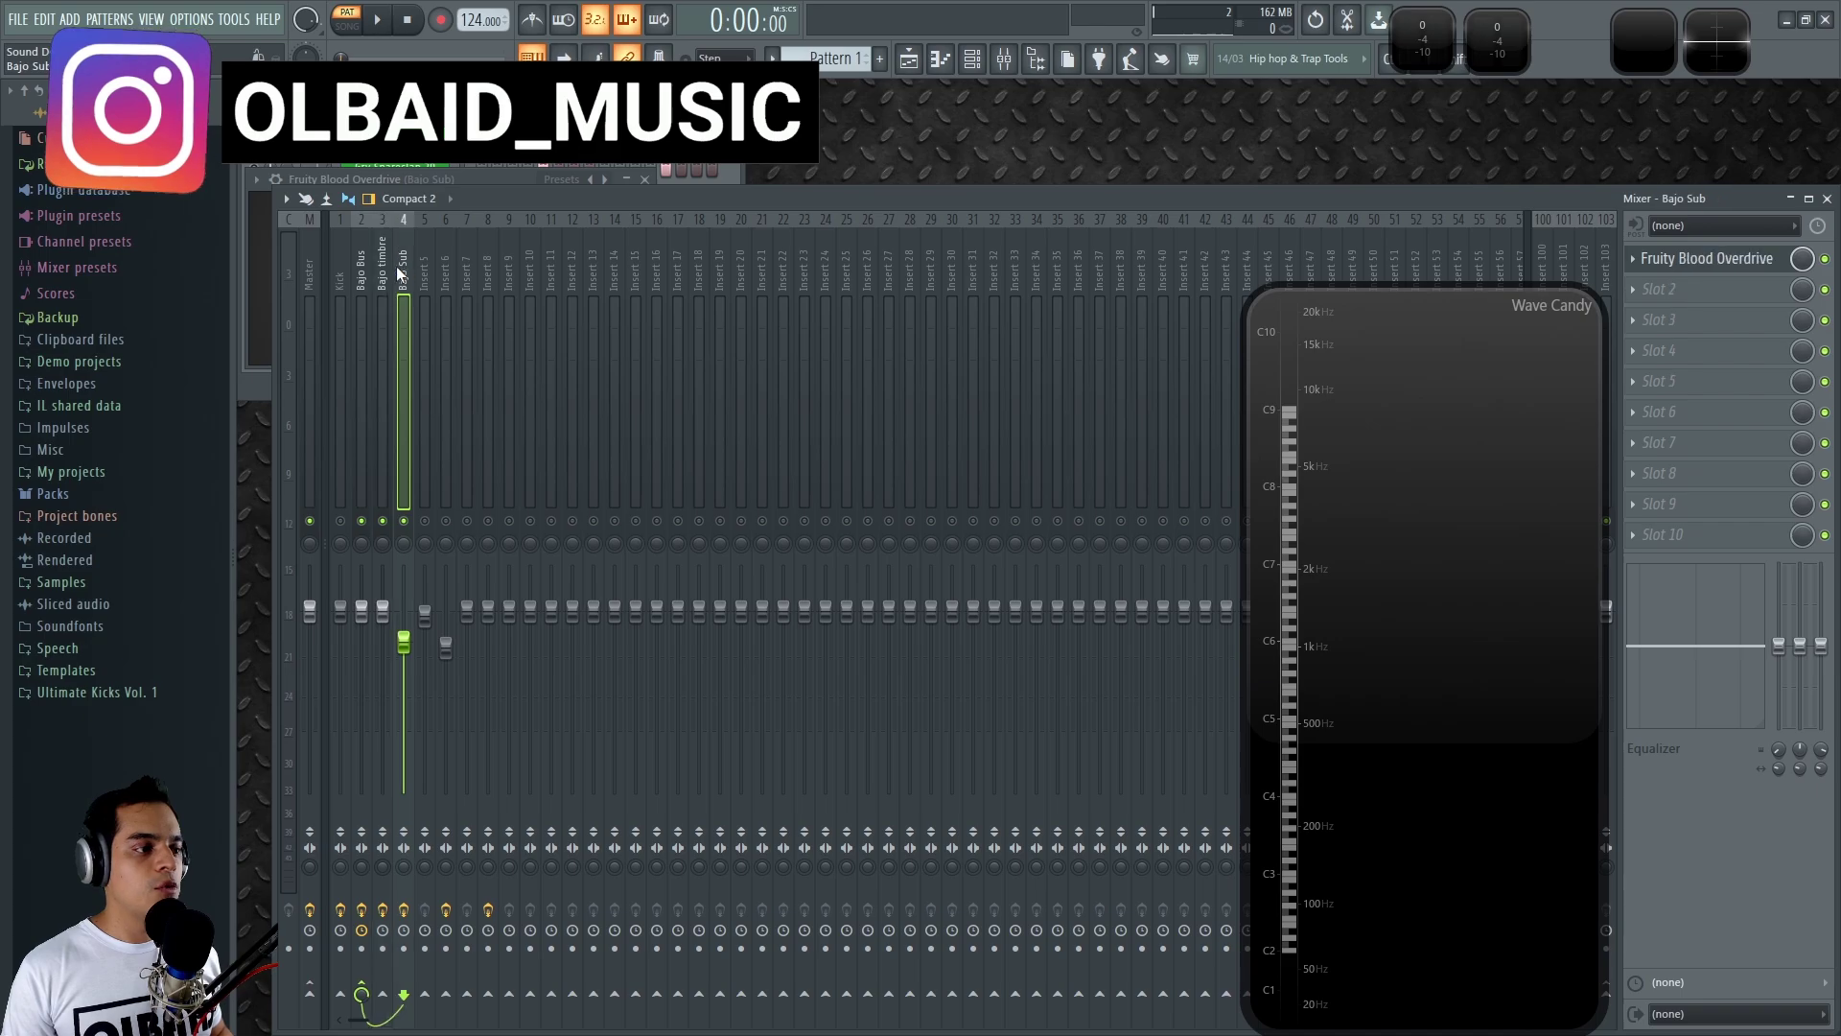
click(384, 267)
Step: Select the Bajo Bus mixer track and check its Gross Beat effect
click(363, 268)
click(1708, 383)
click(1721, 388)
Step: Unmute the Bajo 1 channel and play the pattern to hear both bass layers, comparing with the Bajo Sub mixer track muted
click(560, 124)
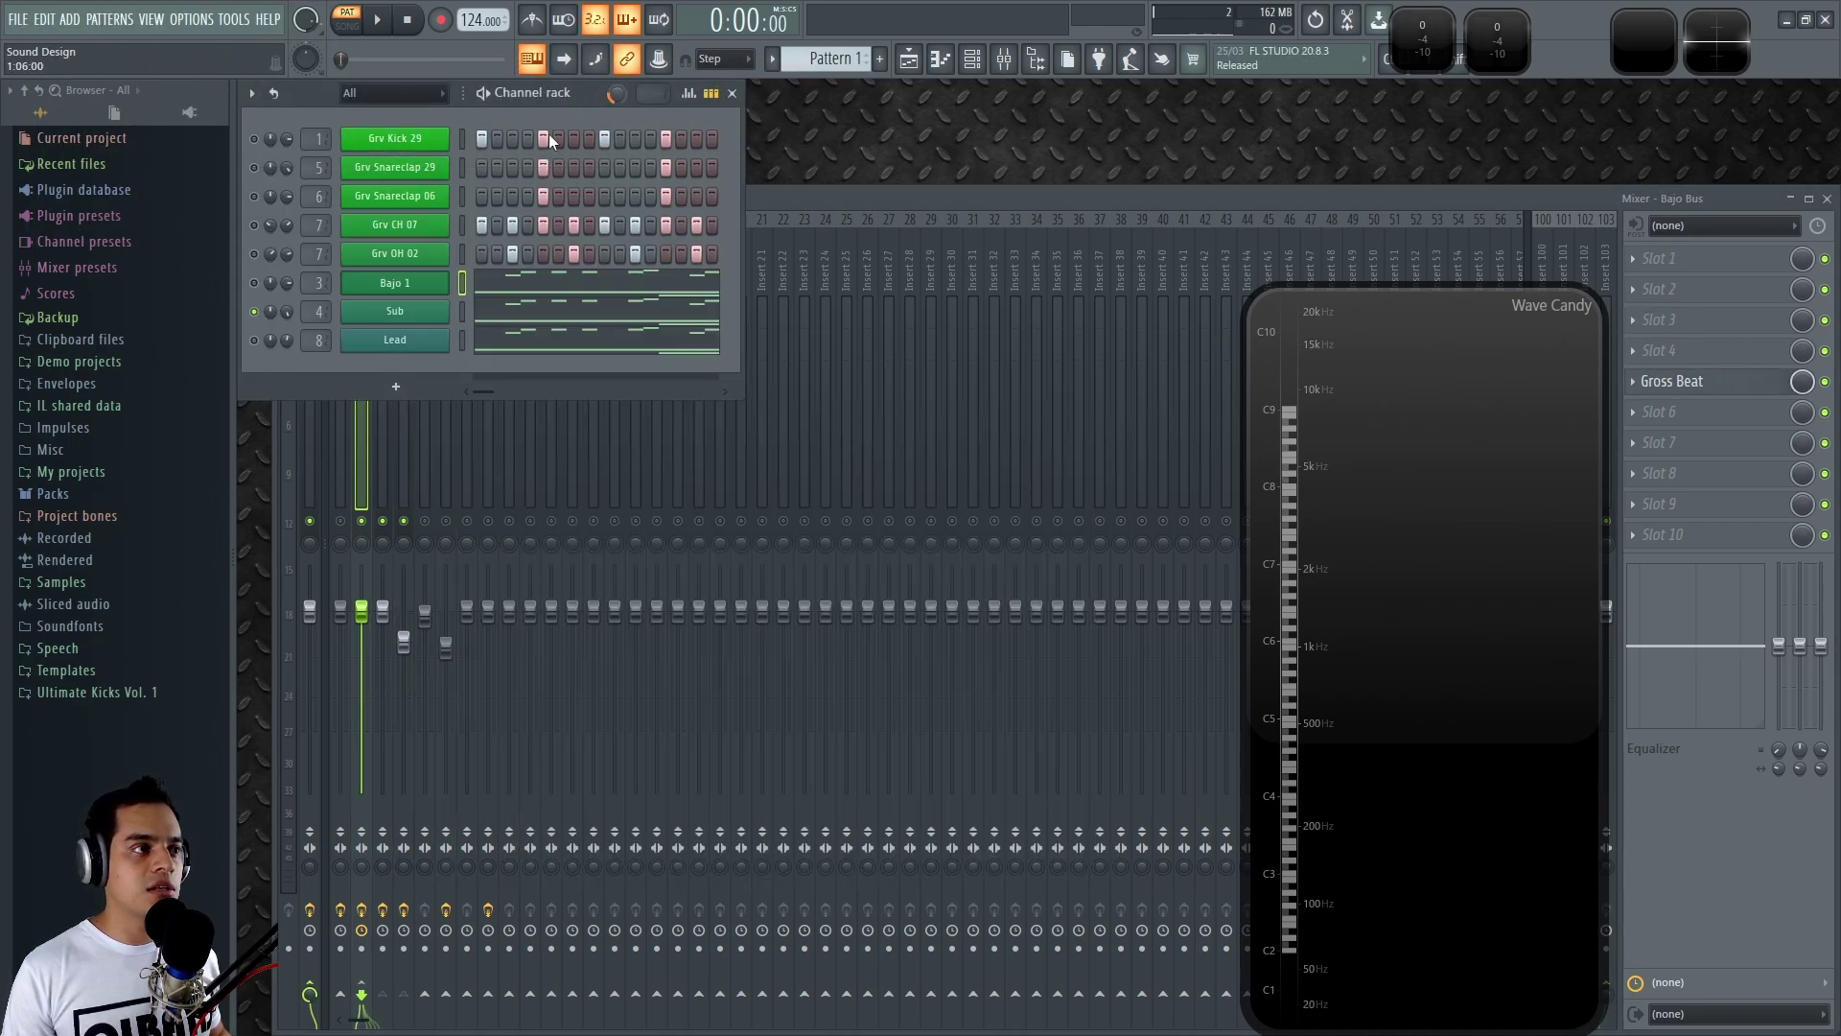
key(space)
click(255, 285)
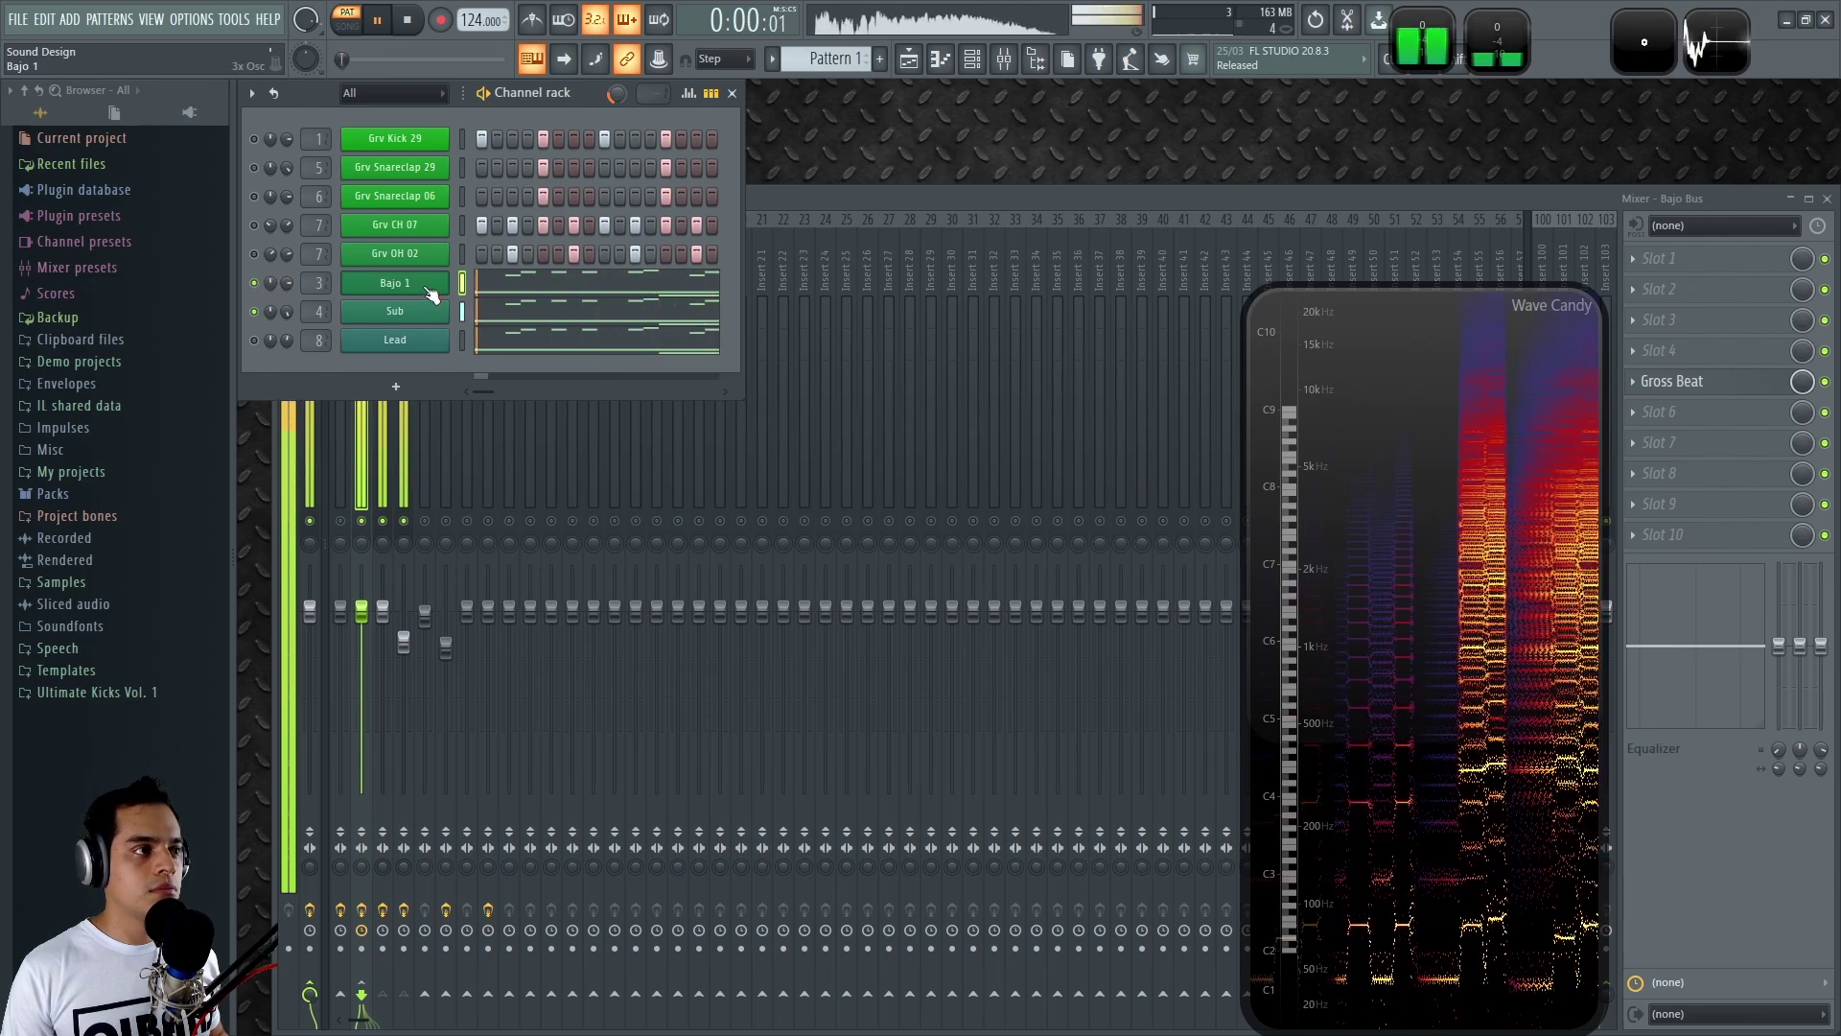
click(761, 203)
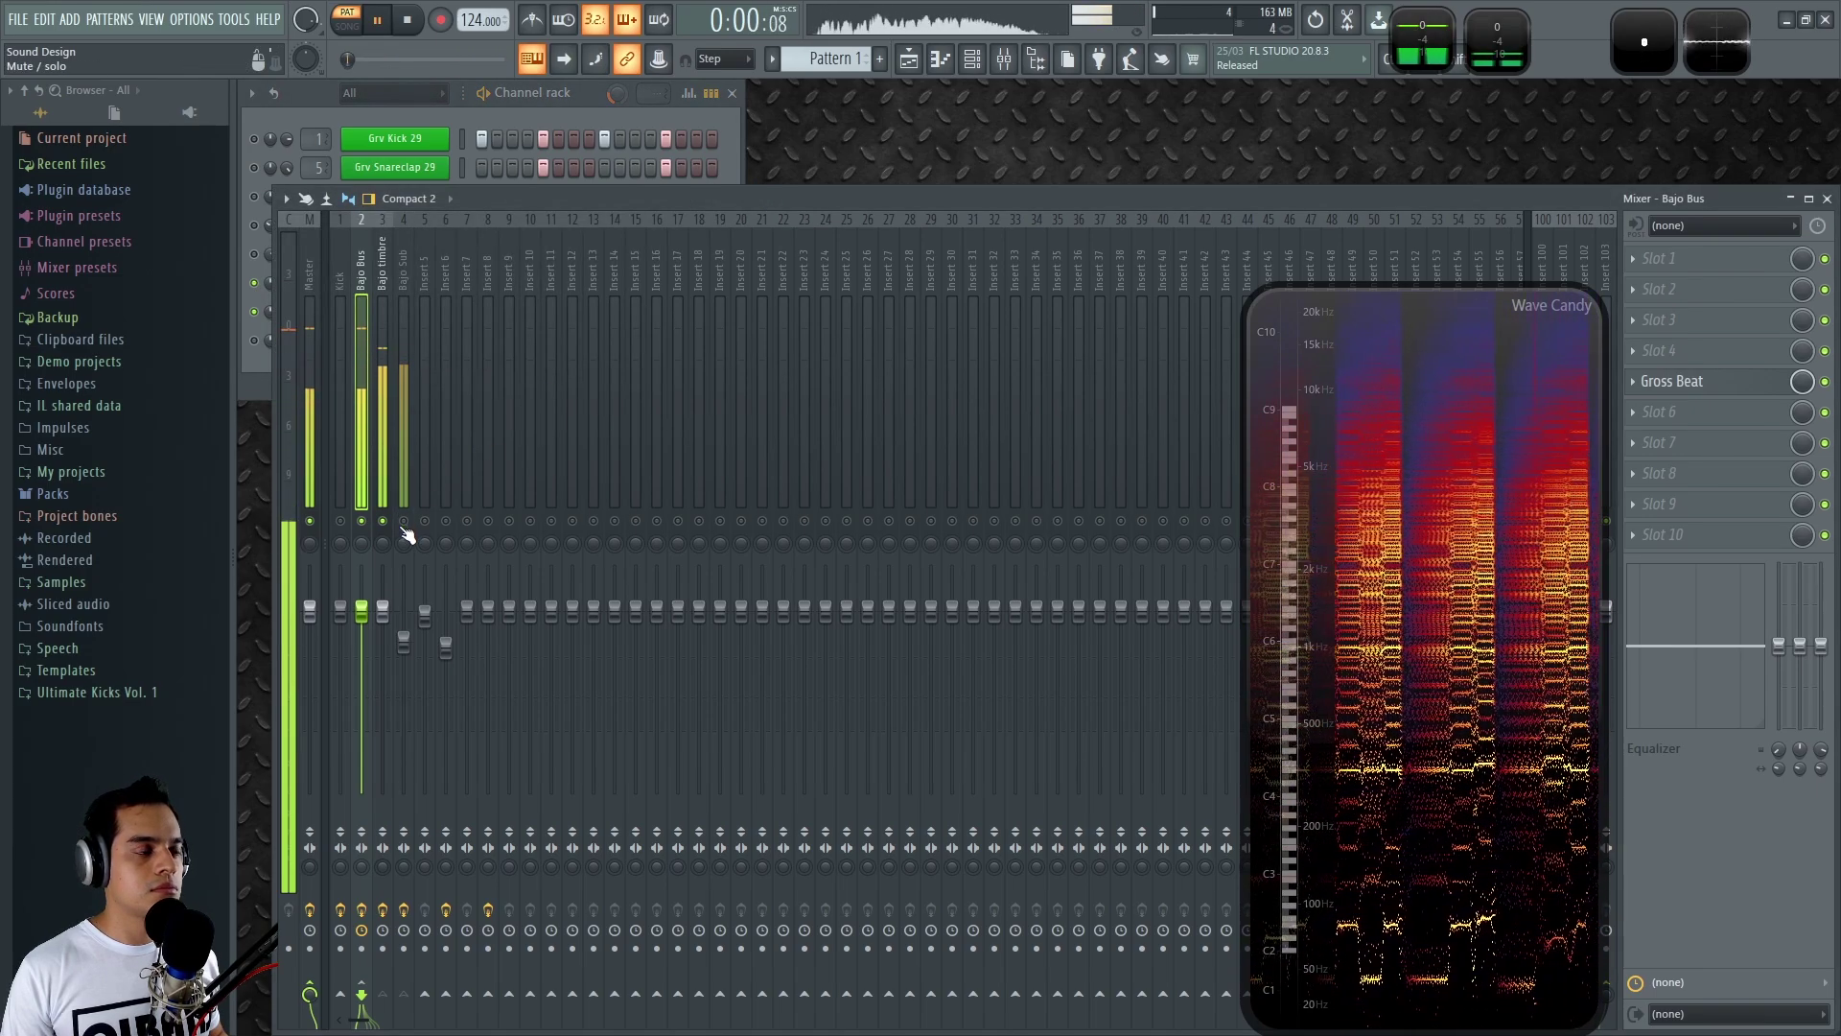
key(space)
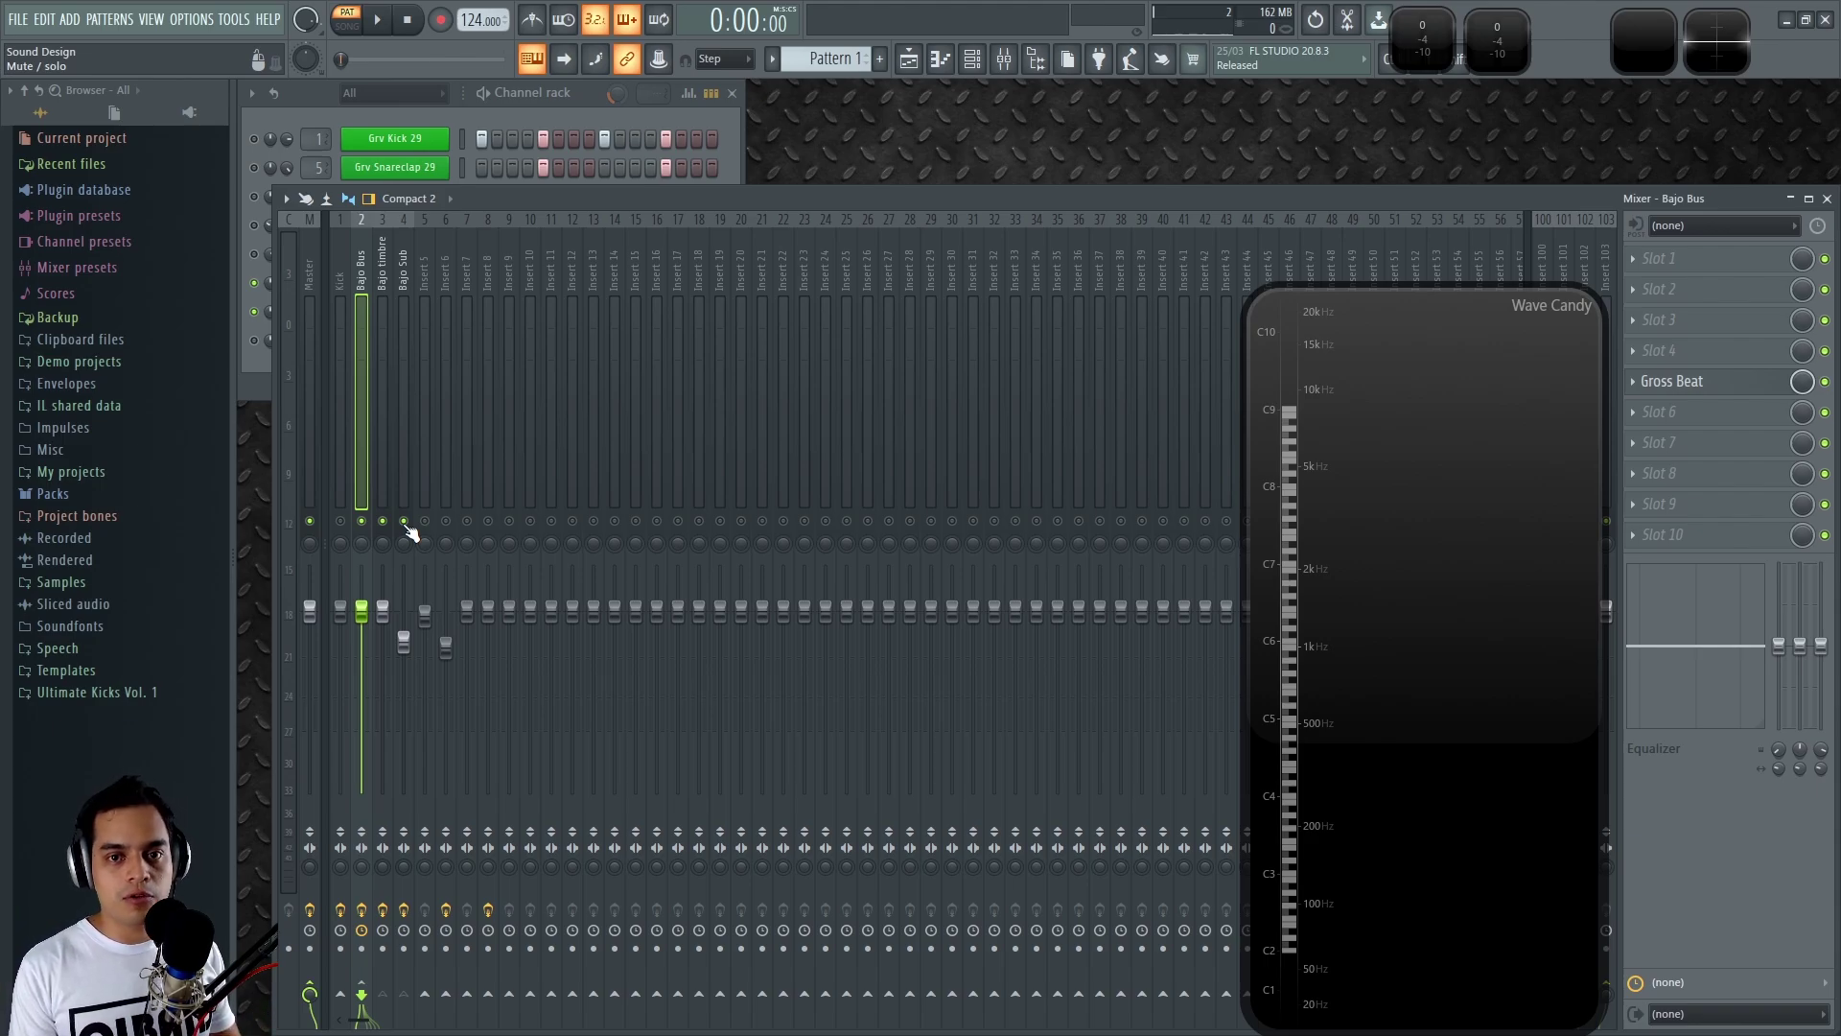
key(space)
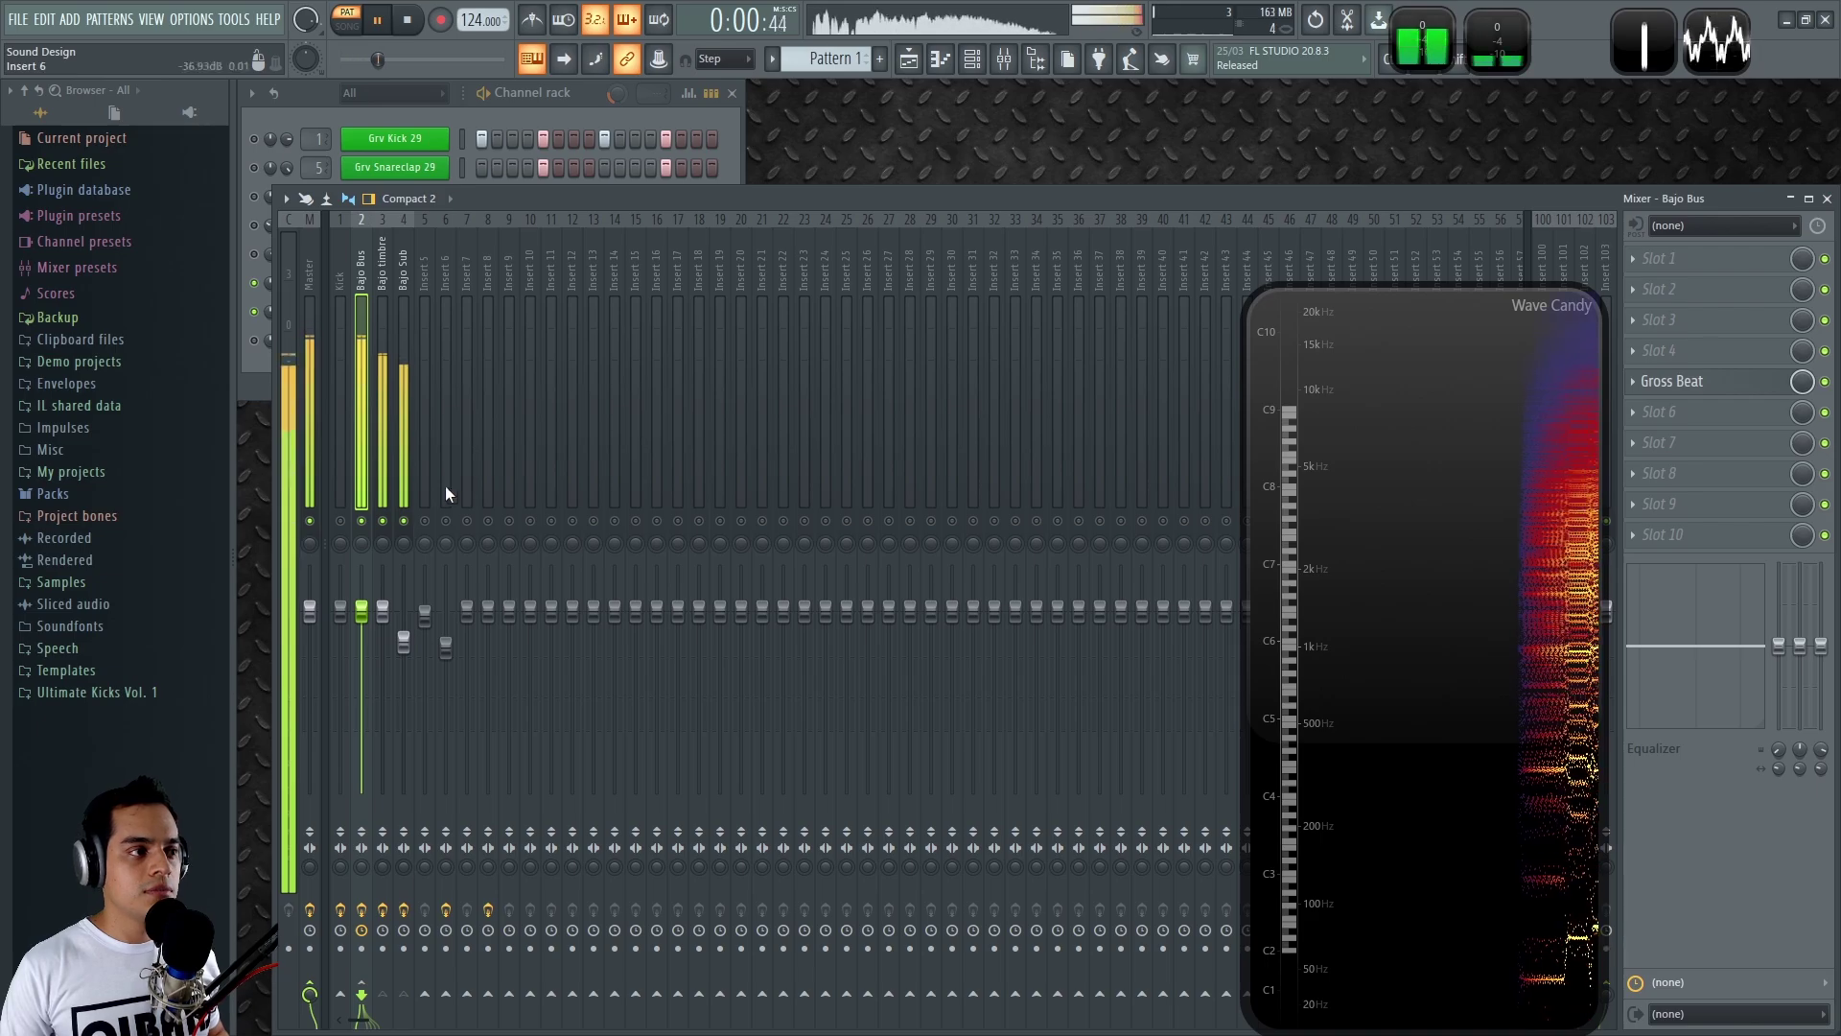
key(space)
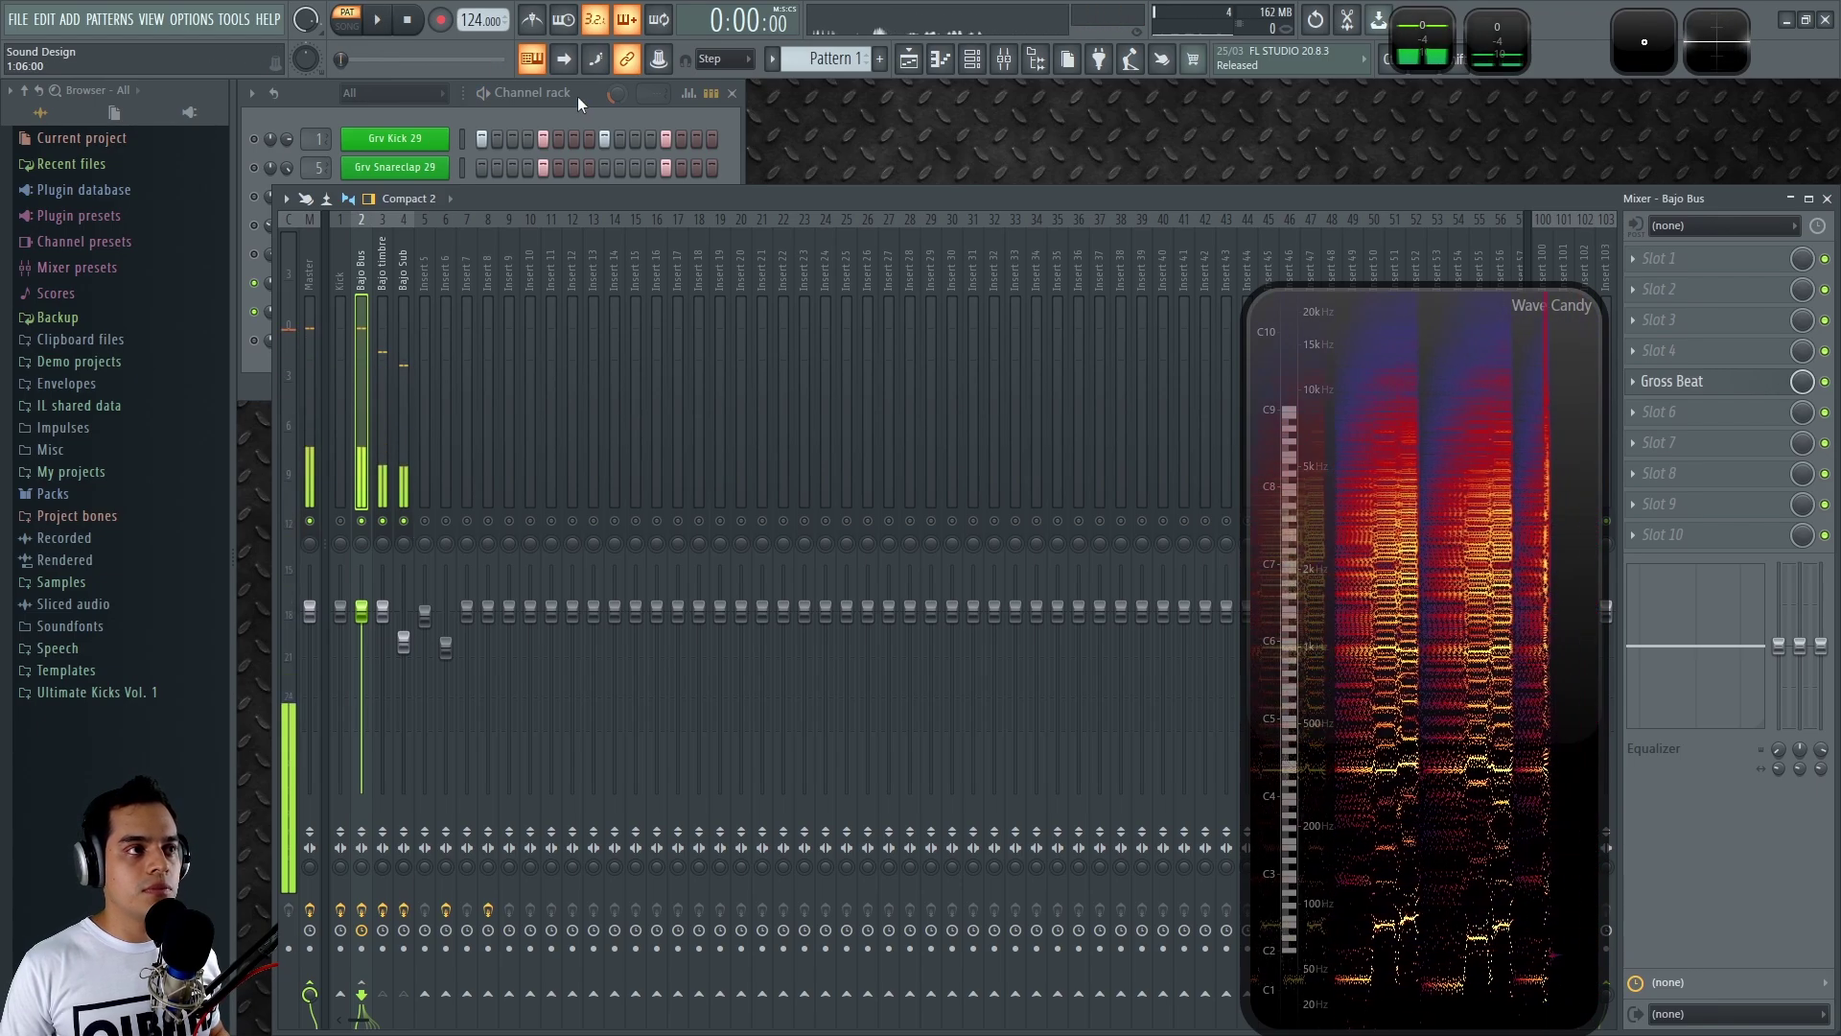
Step: Shape the attack and amount of Bajo 1's Mod X envelope while playing notes, and switch that envelope off
click(578, 96)
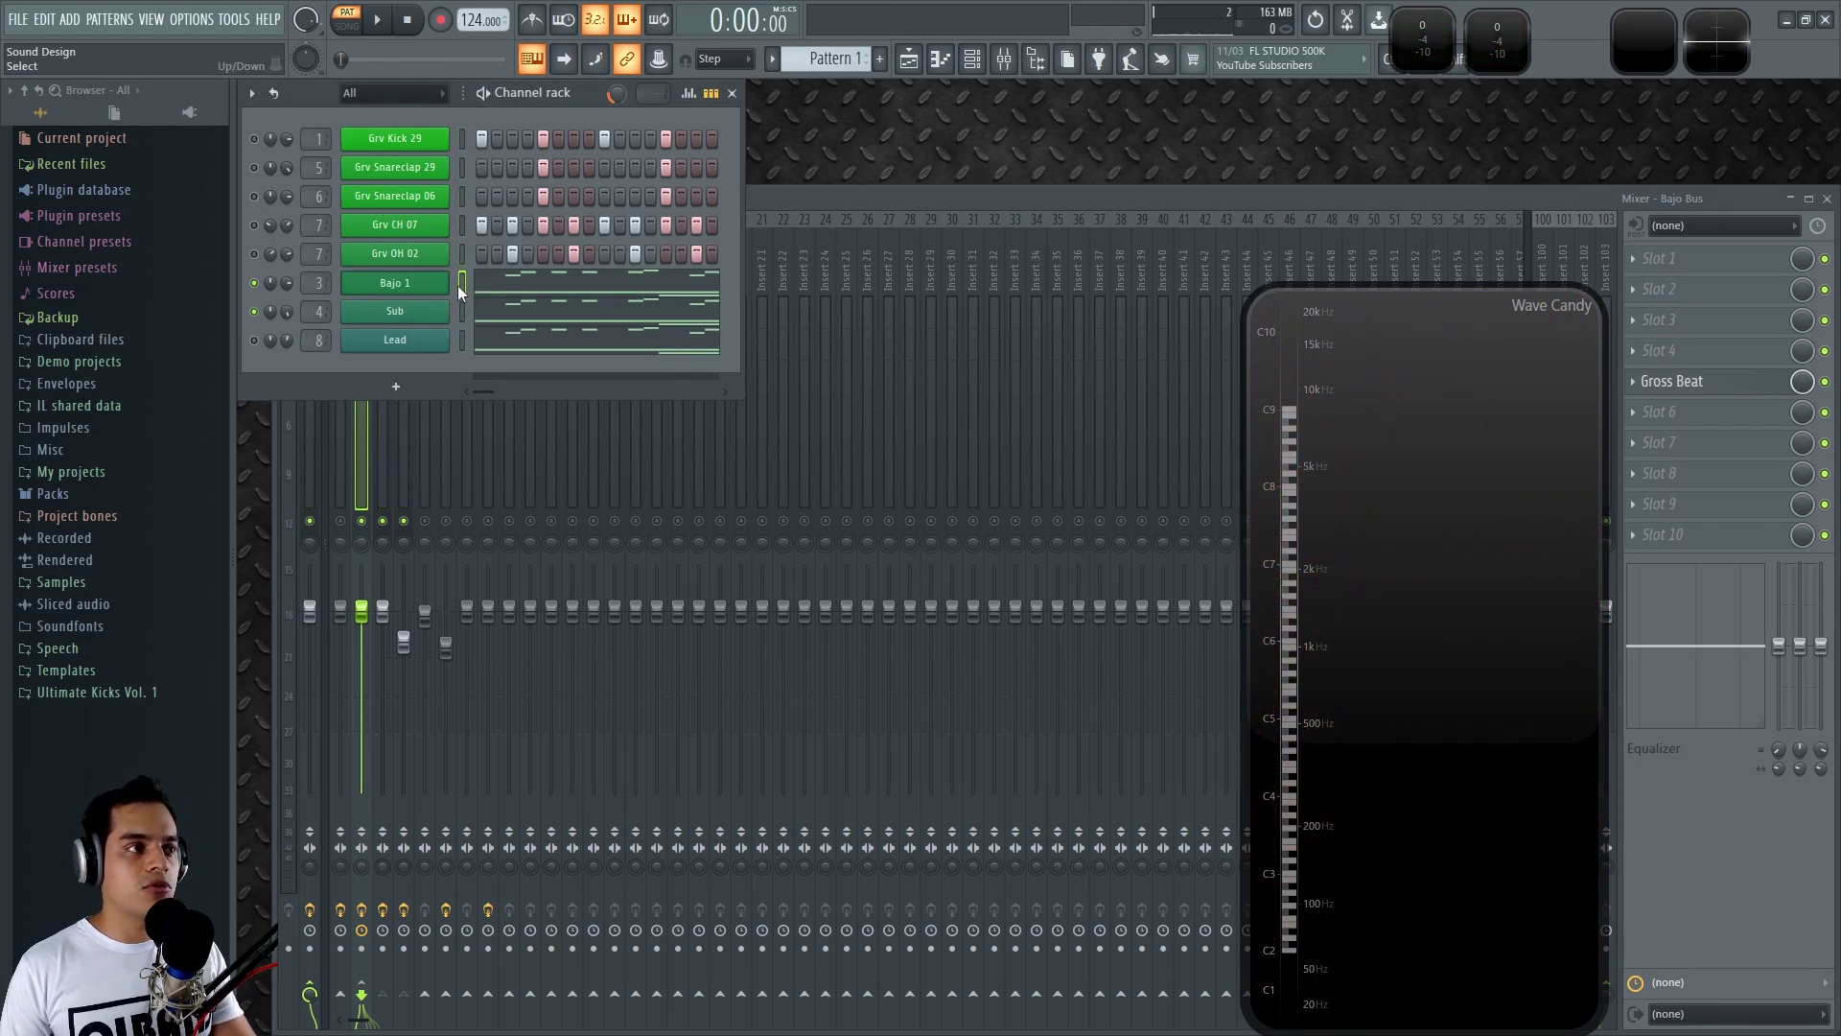
click(419, 284)
key(c)
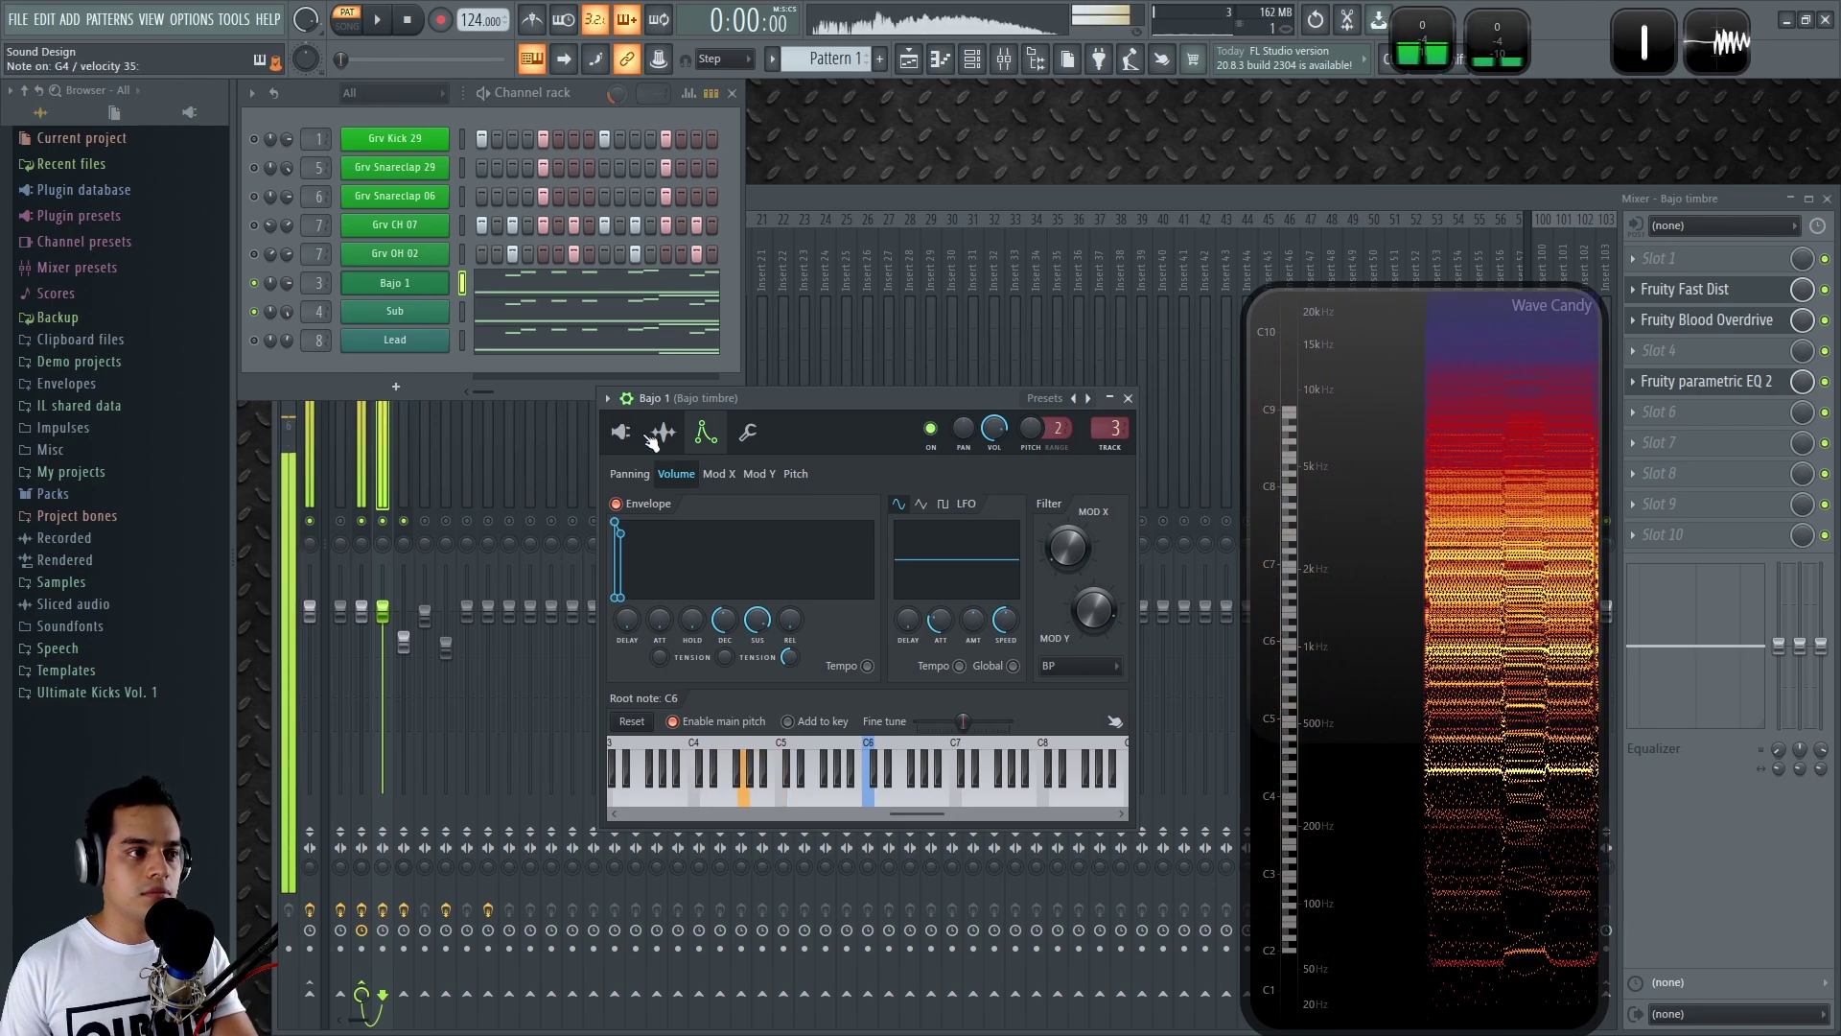
click(719, 474)
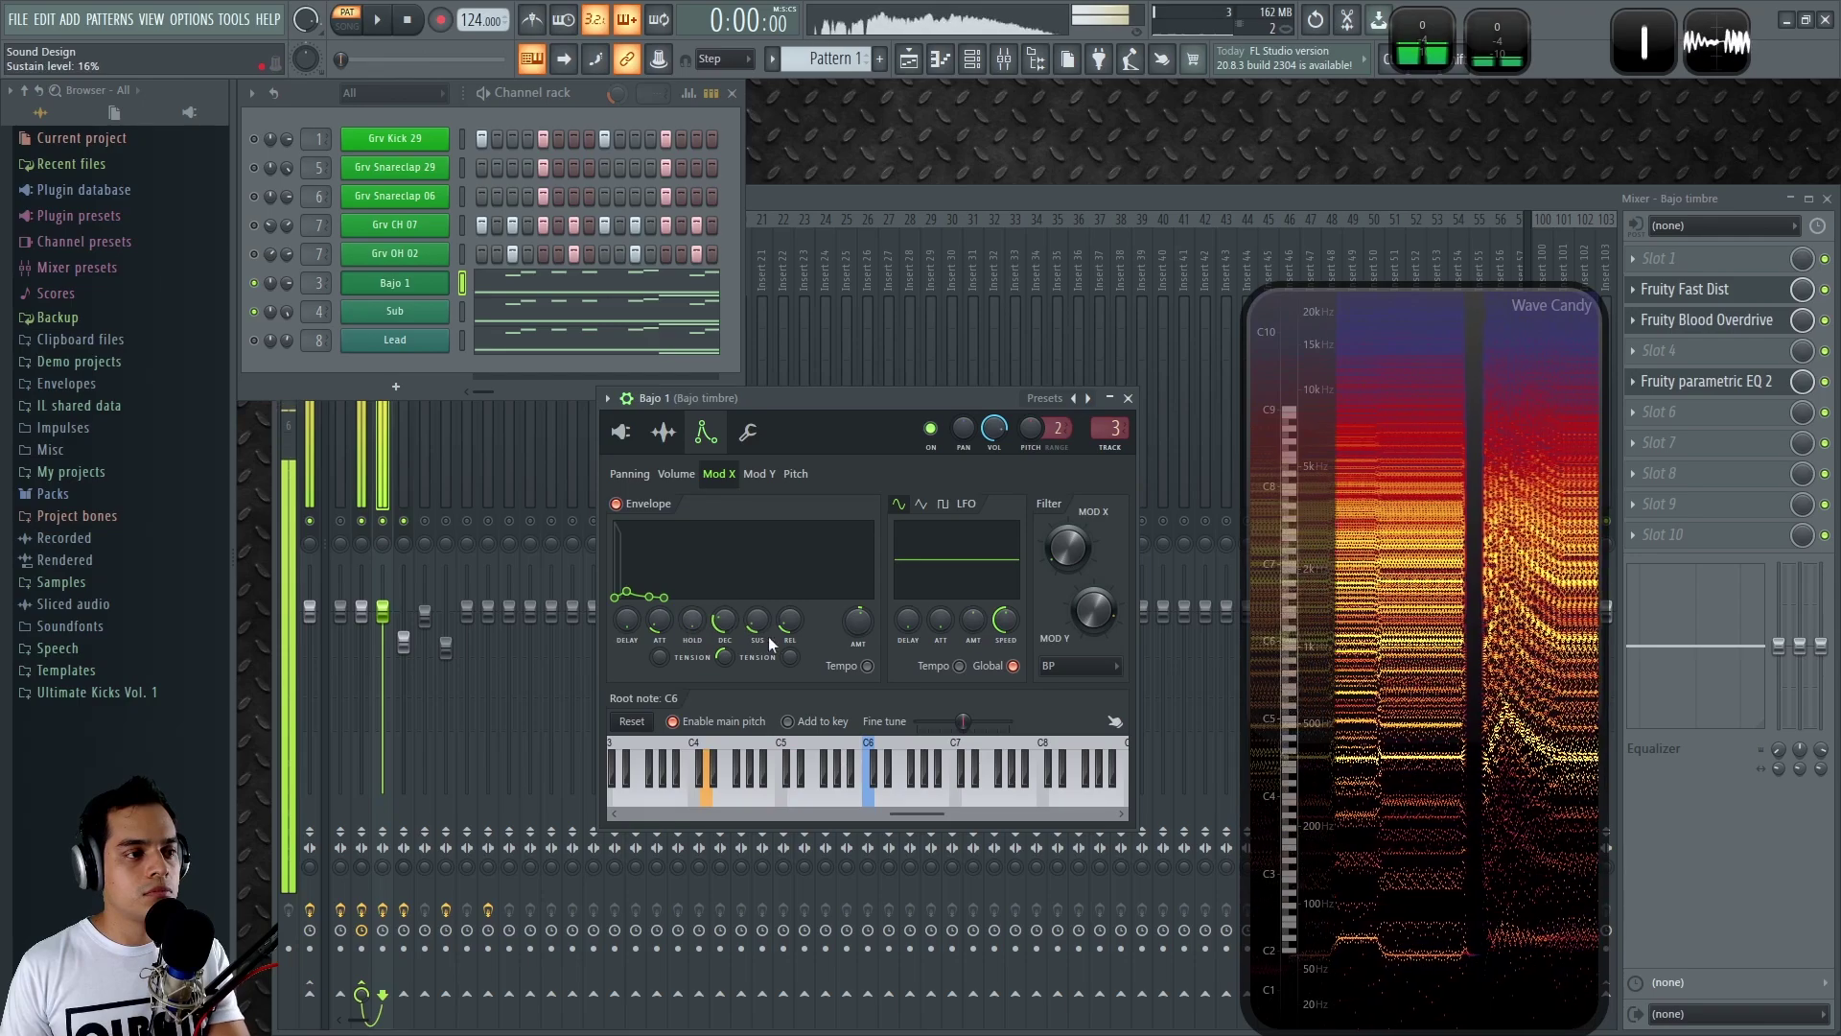
drag(660, 627, 662, 625)
drag(850, 635, 850, 632)
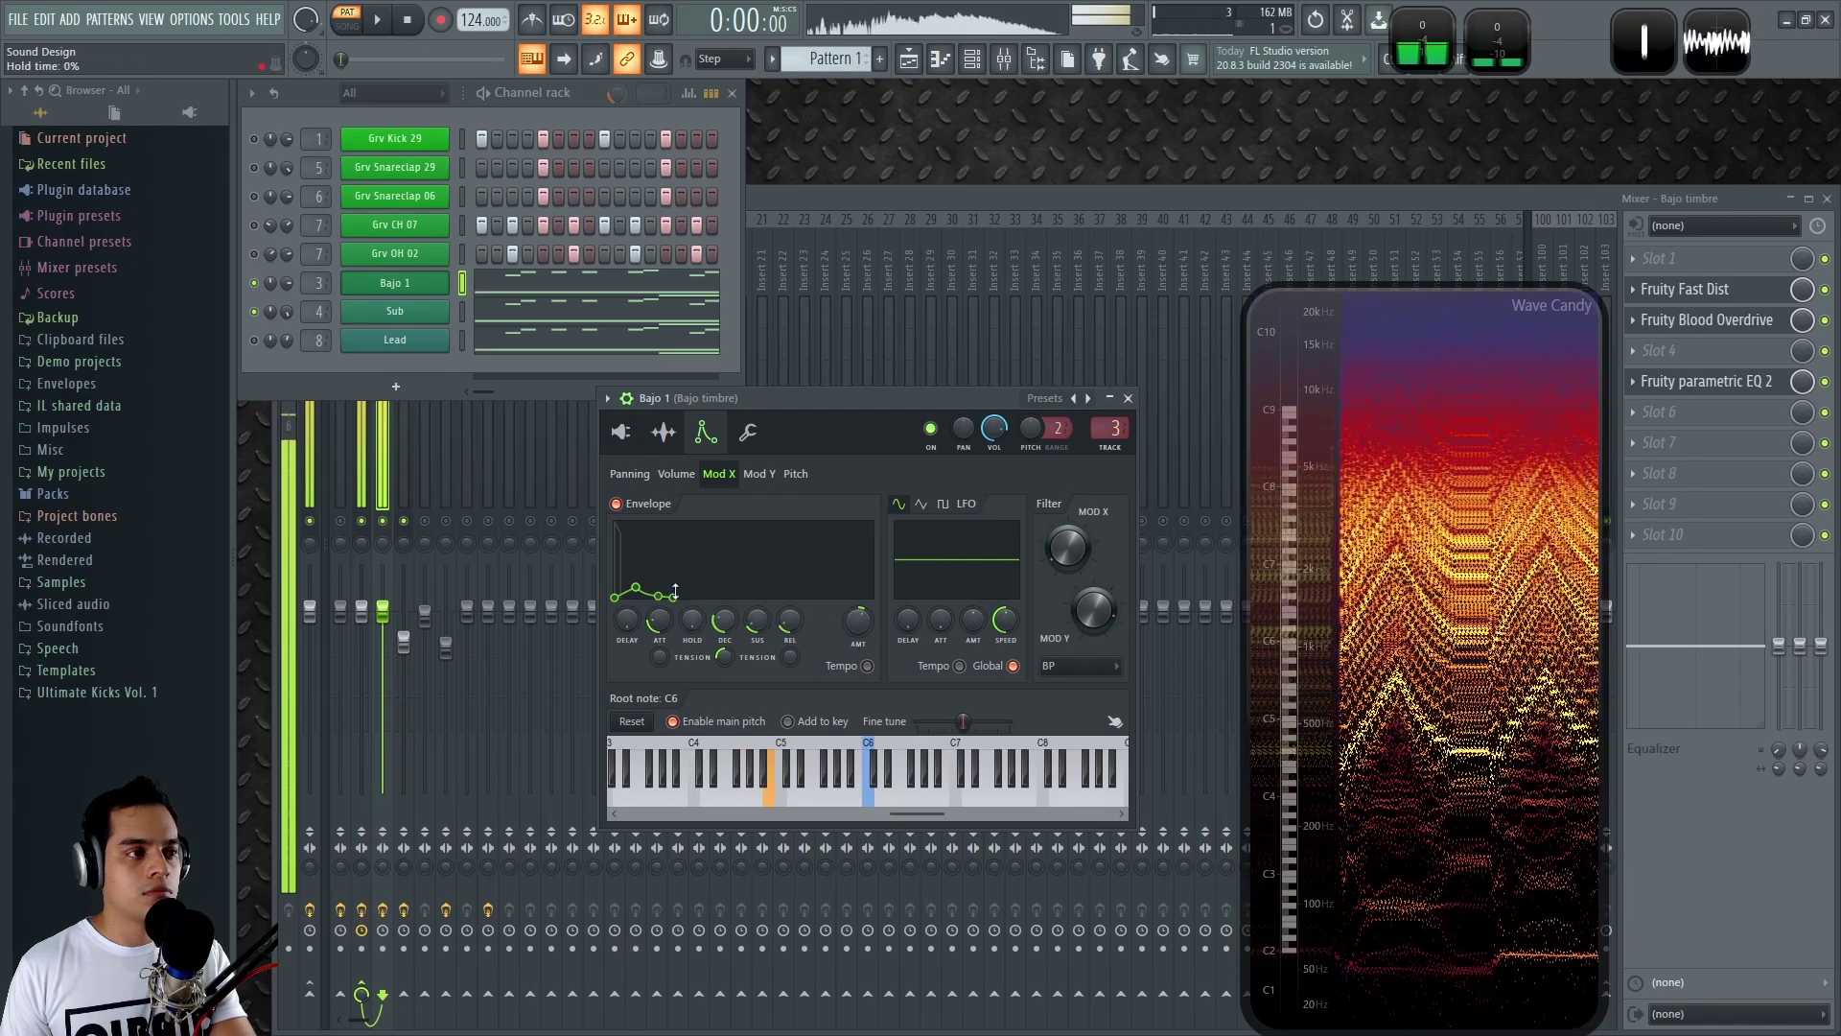
click(619, 506)
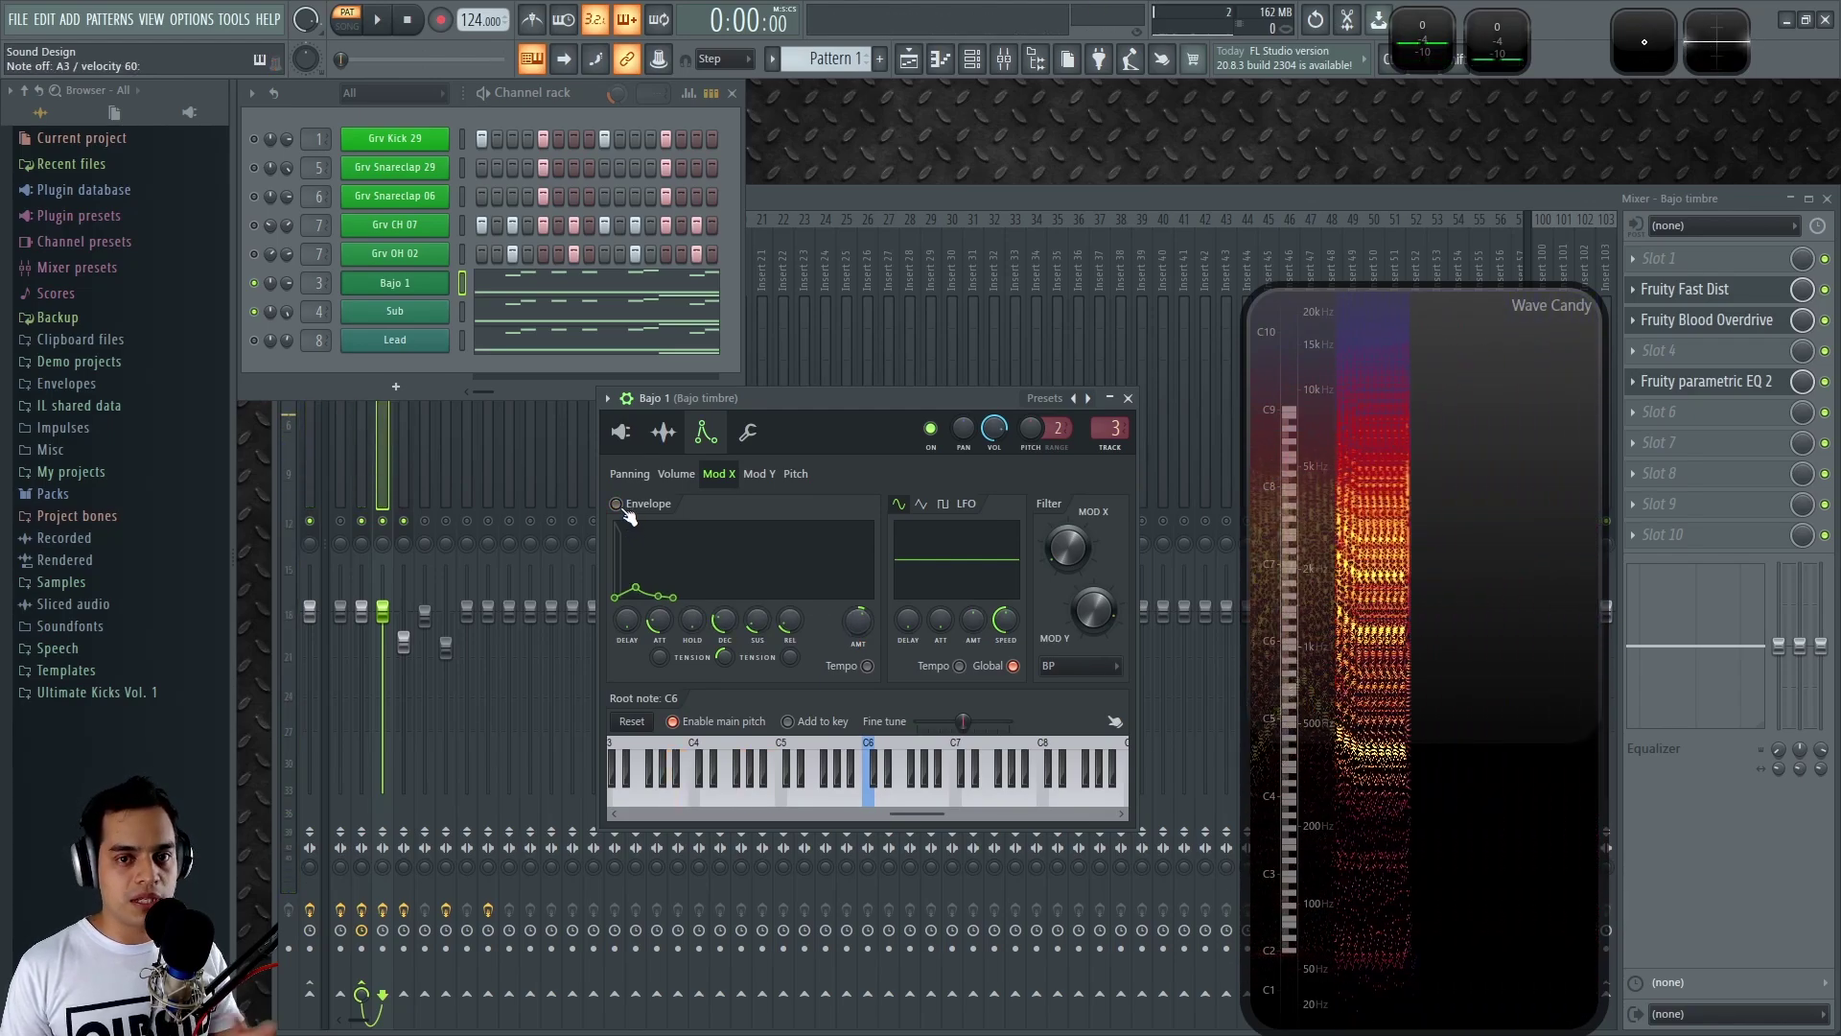
Step: Return Bajo 1 to its oscillator view, re-enable all mixer tracks and play the drum channels without the bass and lead
click(623, 436)
drag(792, 401, 779, 443)
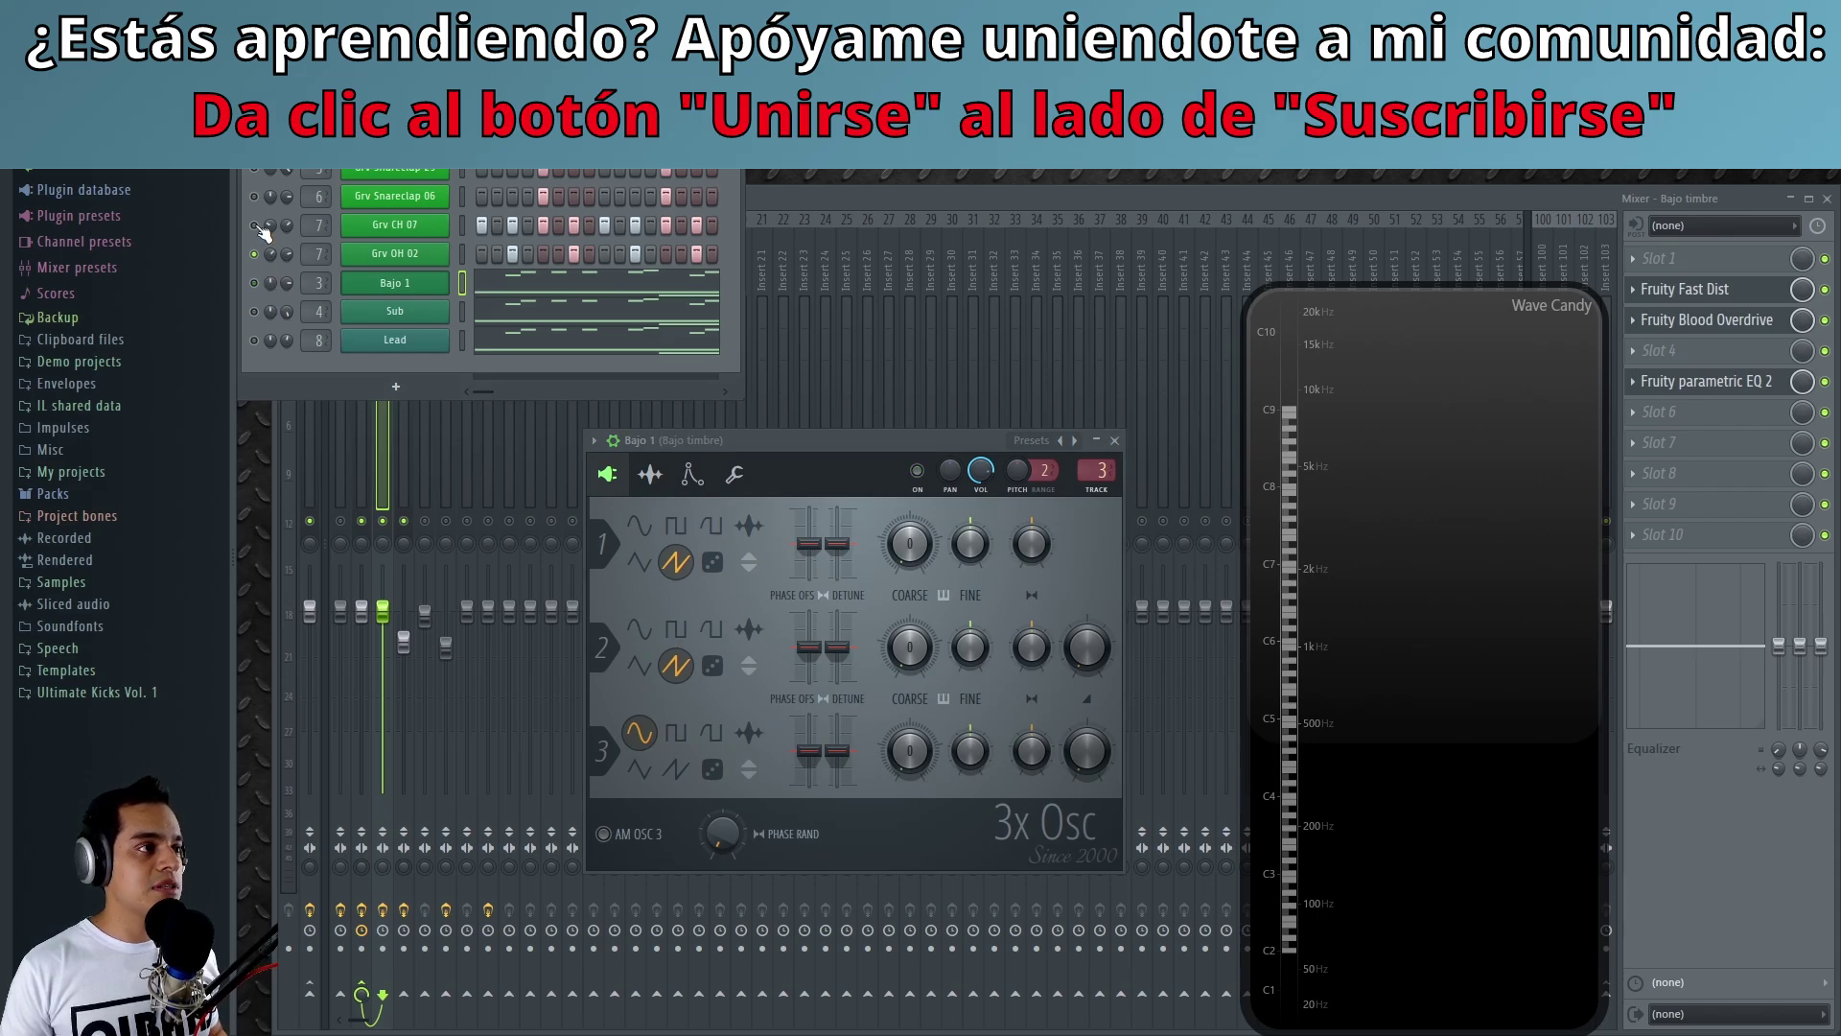
click(405, 541)
key(F6)
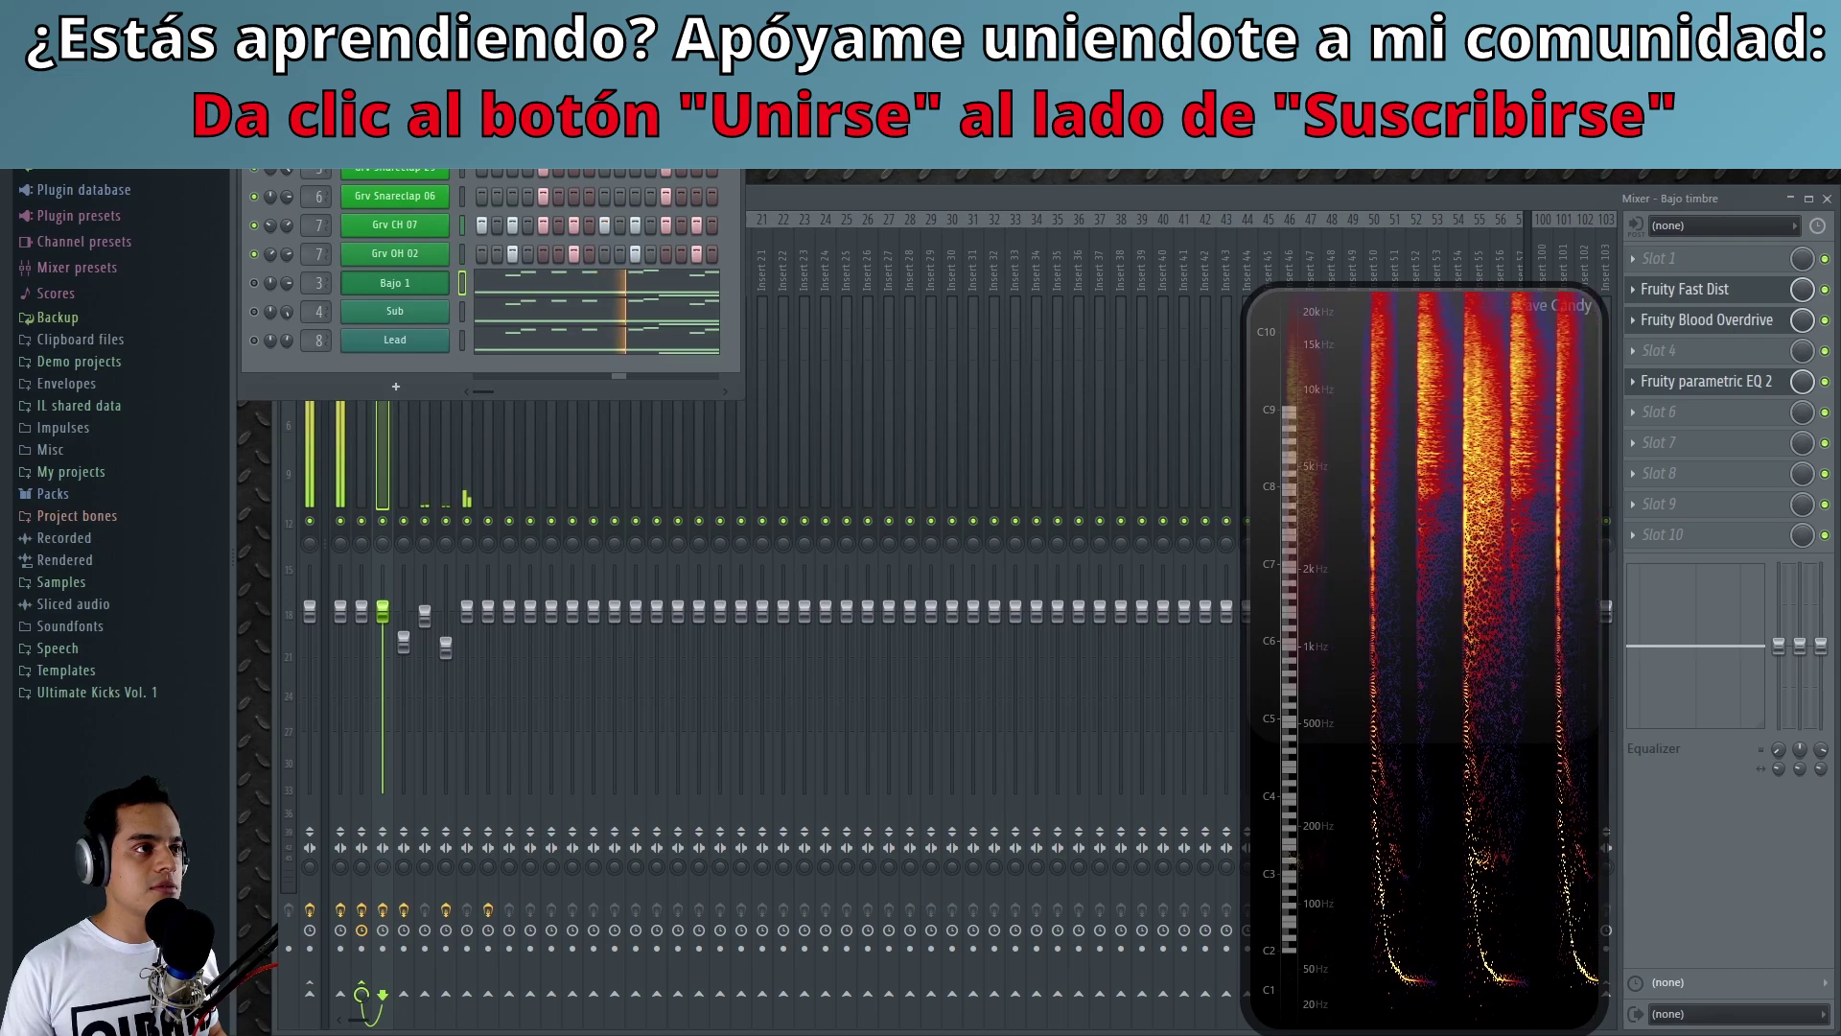
key(space)
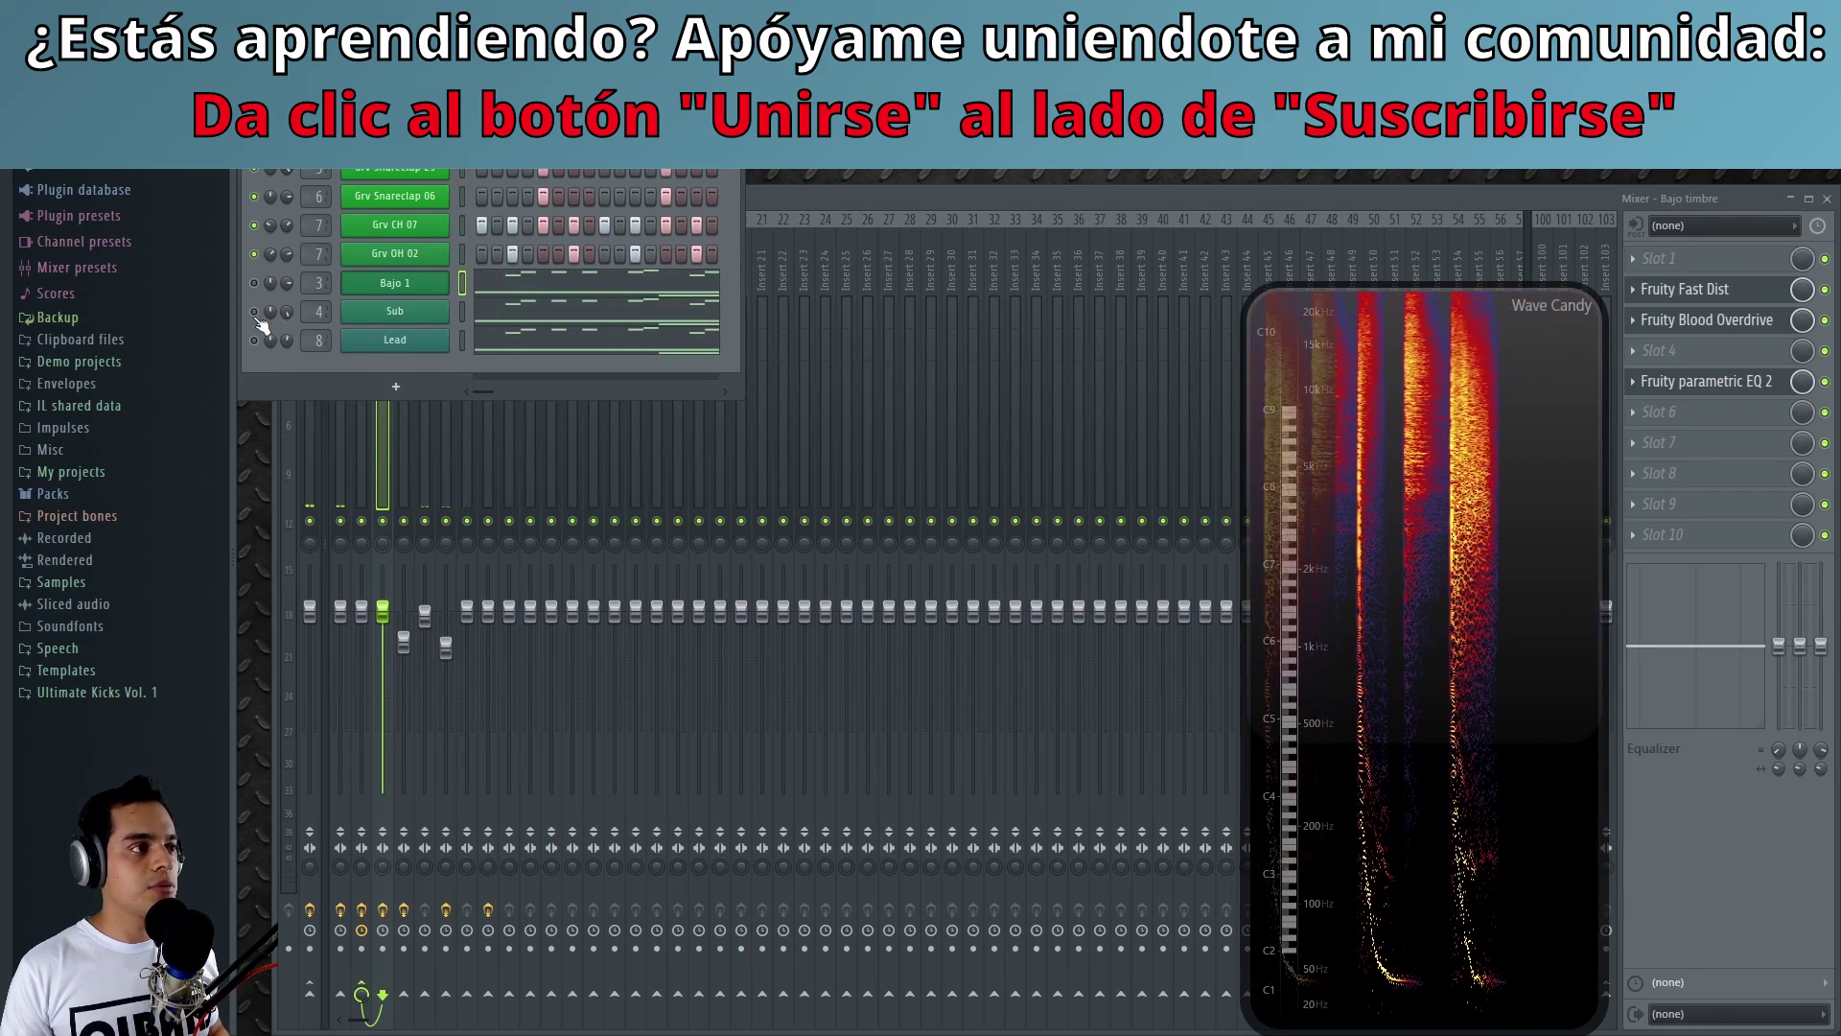
Step: Play the Lead channel on its own and select it to check its mixer track effects
right_click(254, 340)
key(space)
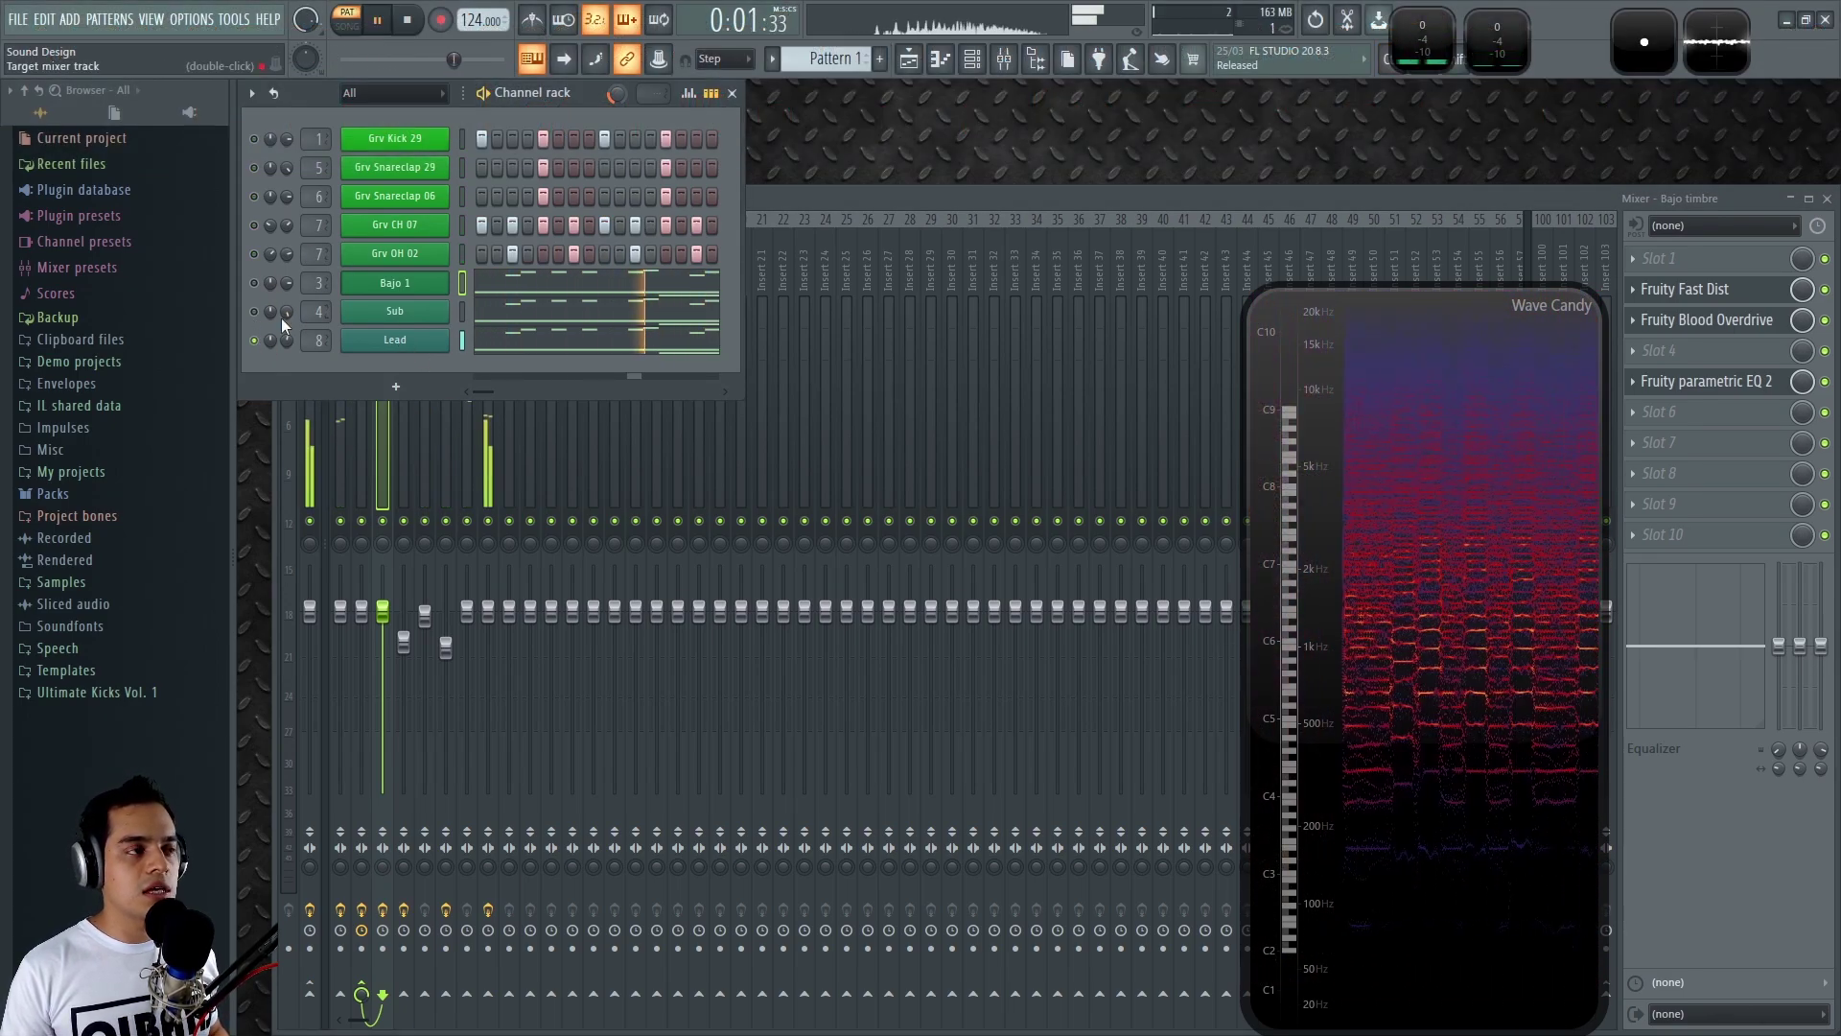
click(410, 345)
key(Escape)
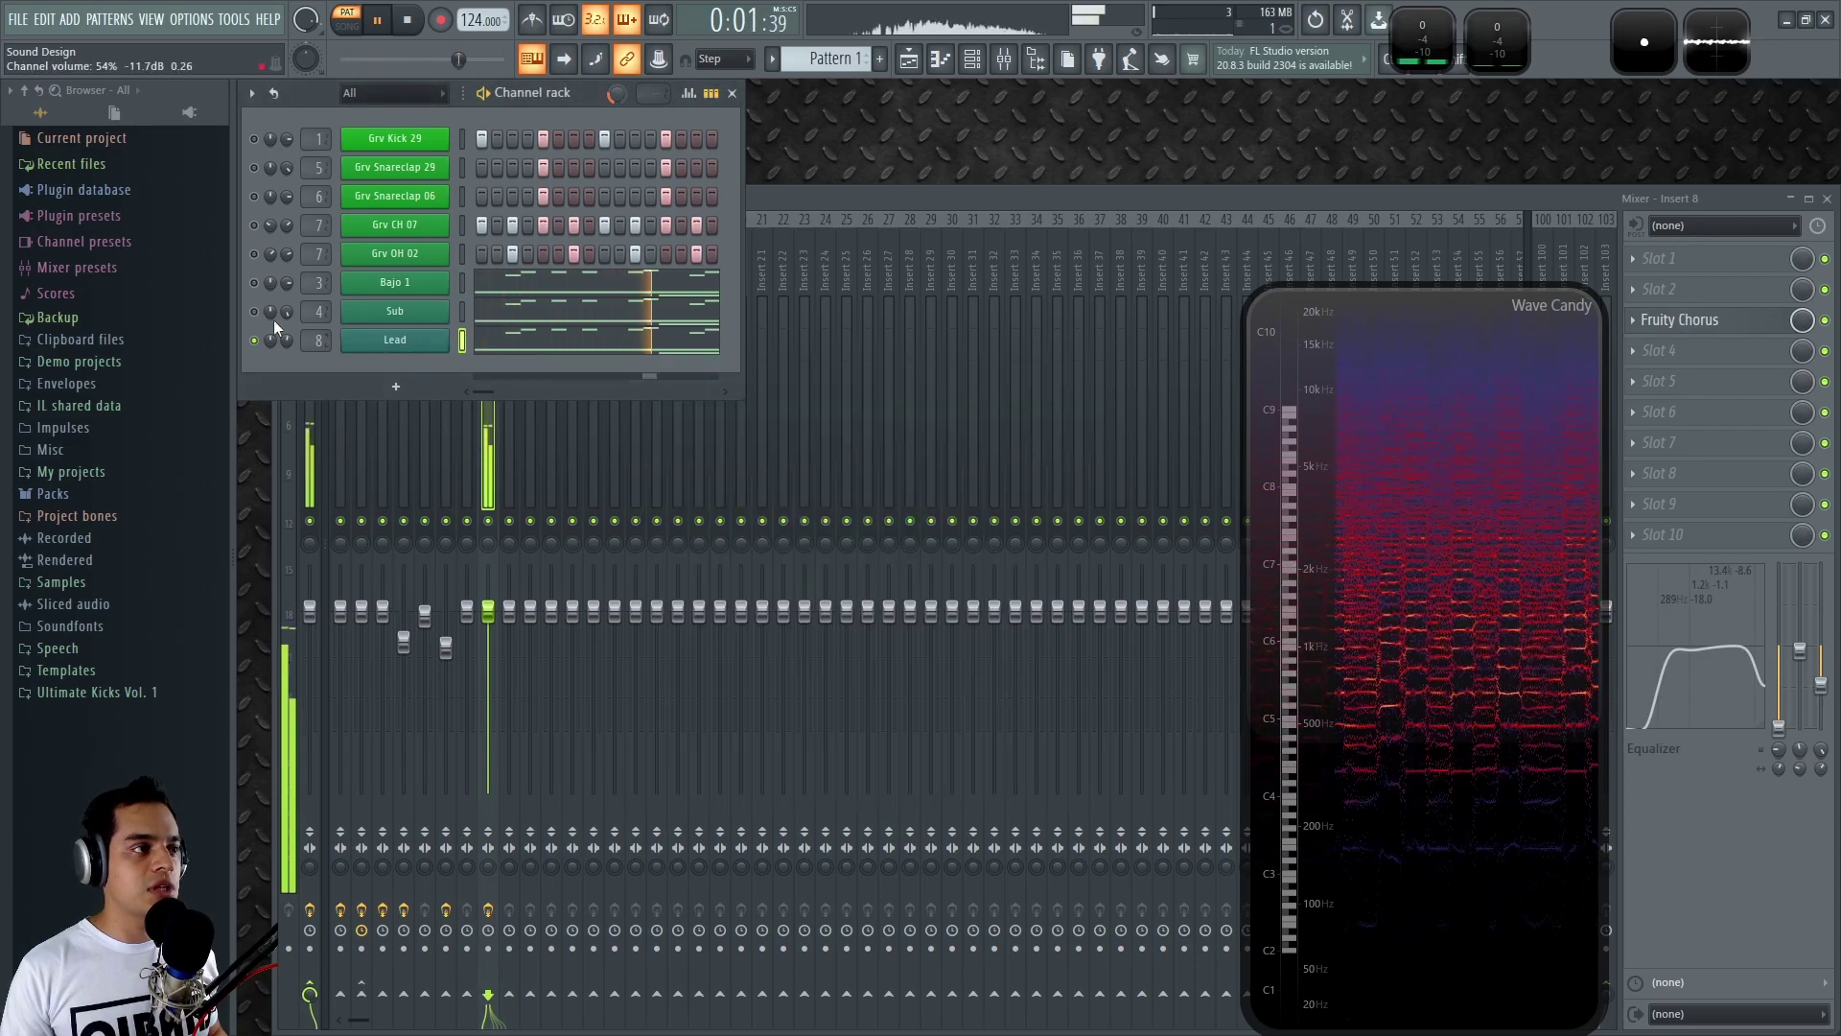
key(space)
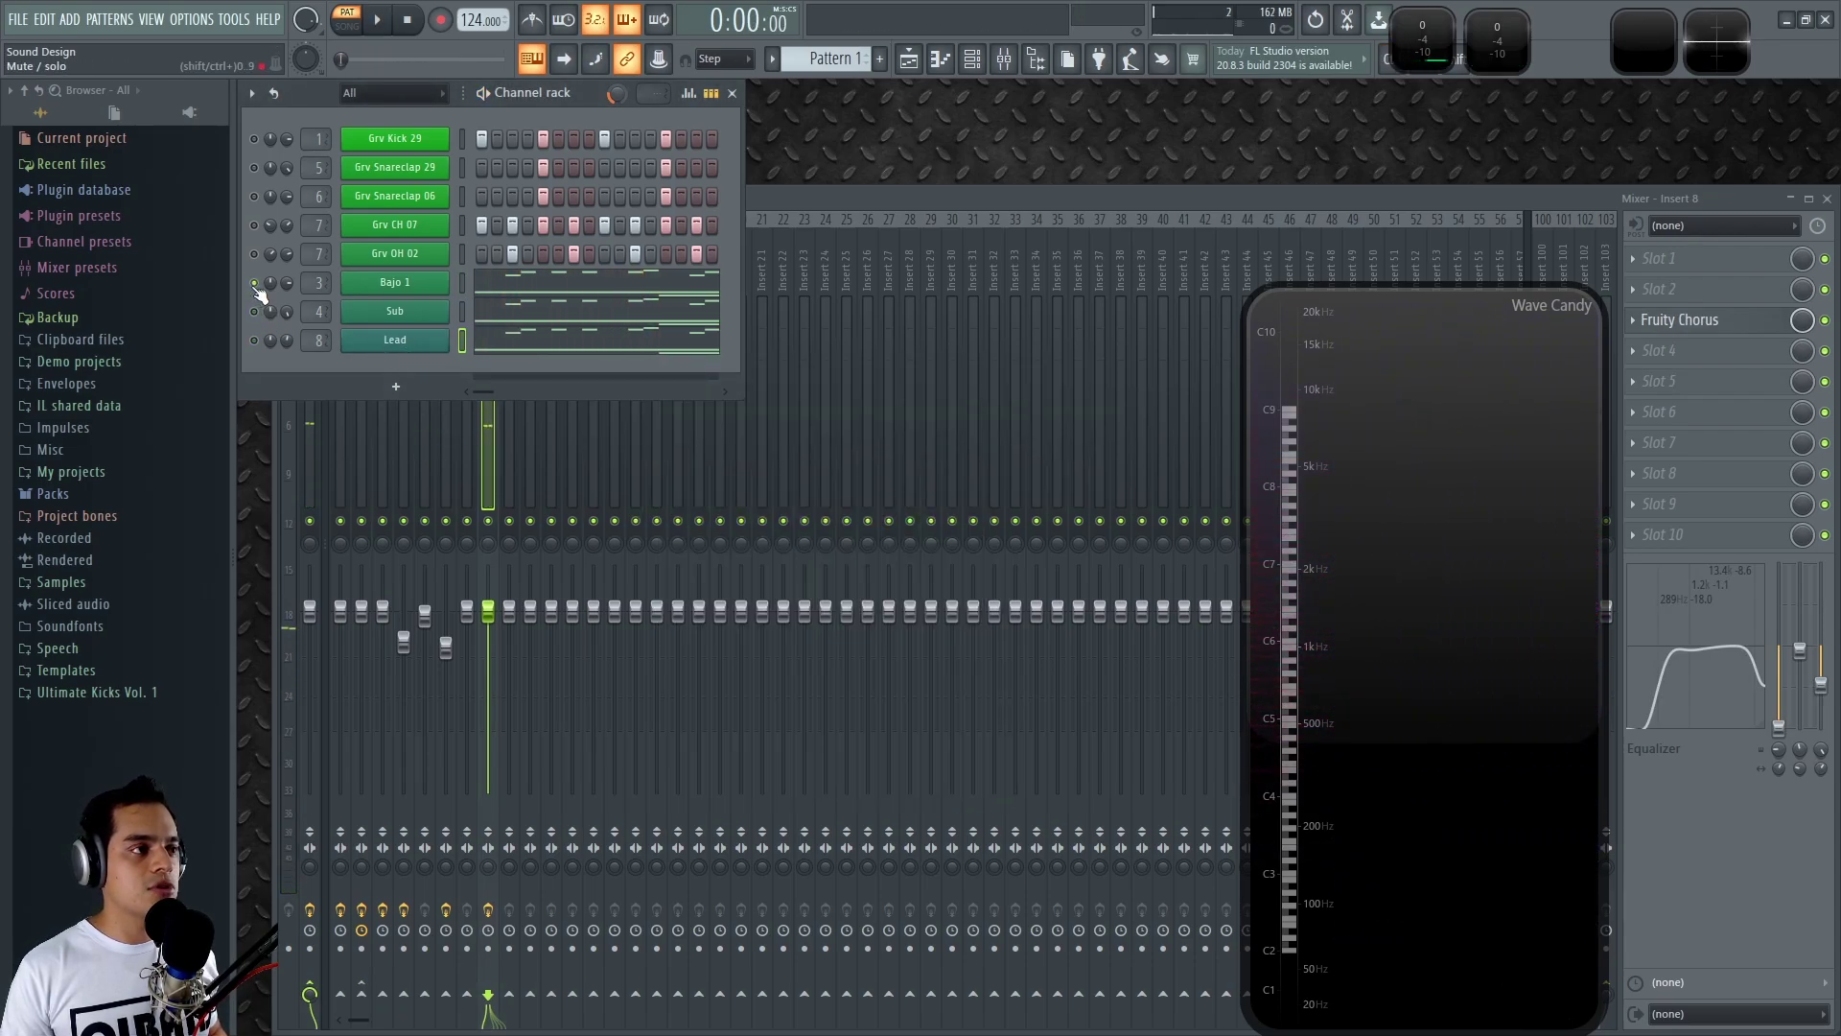
Step: Play Bajo 1 and Sub without the other channels, unmute every channel to hear the full pattern, and open Bajo 1
key(space)
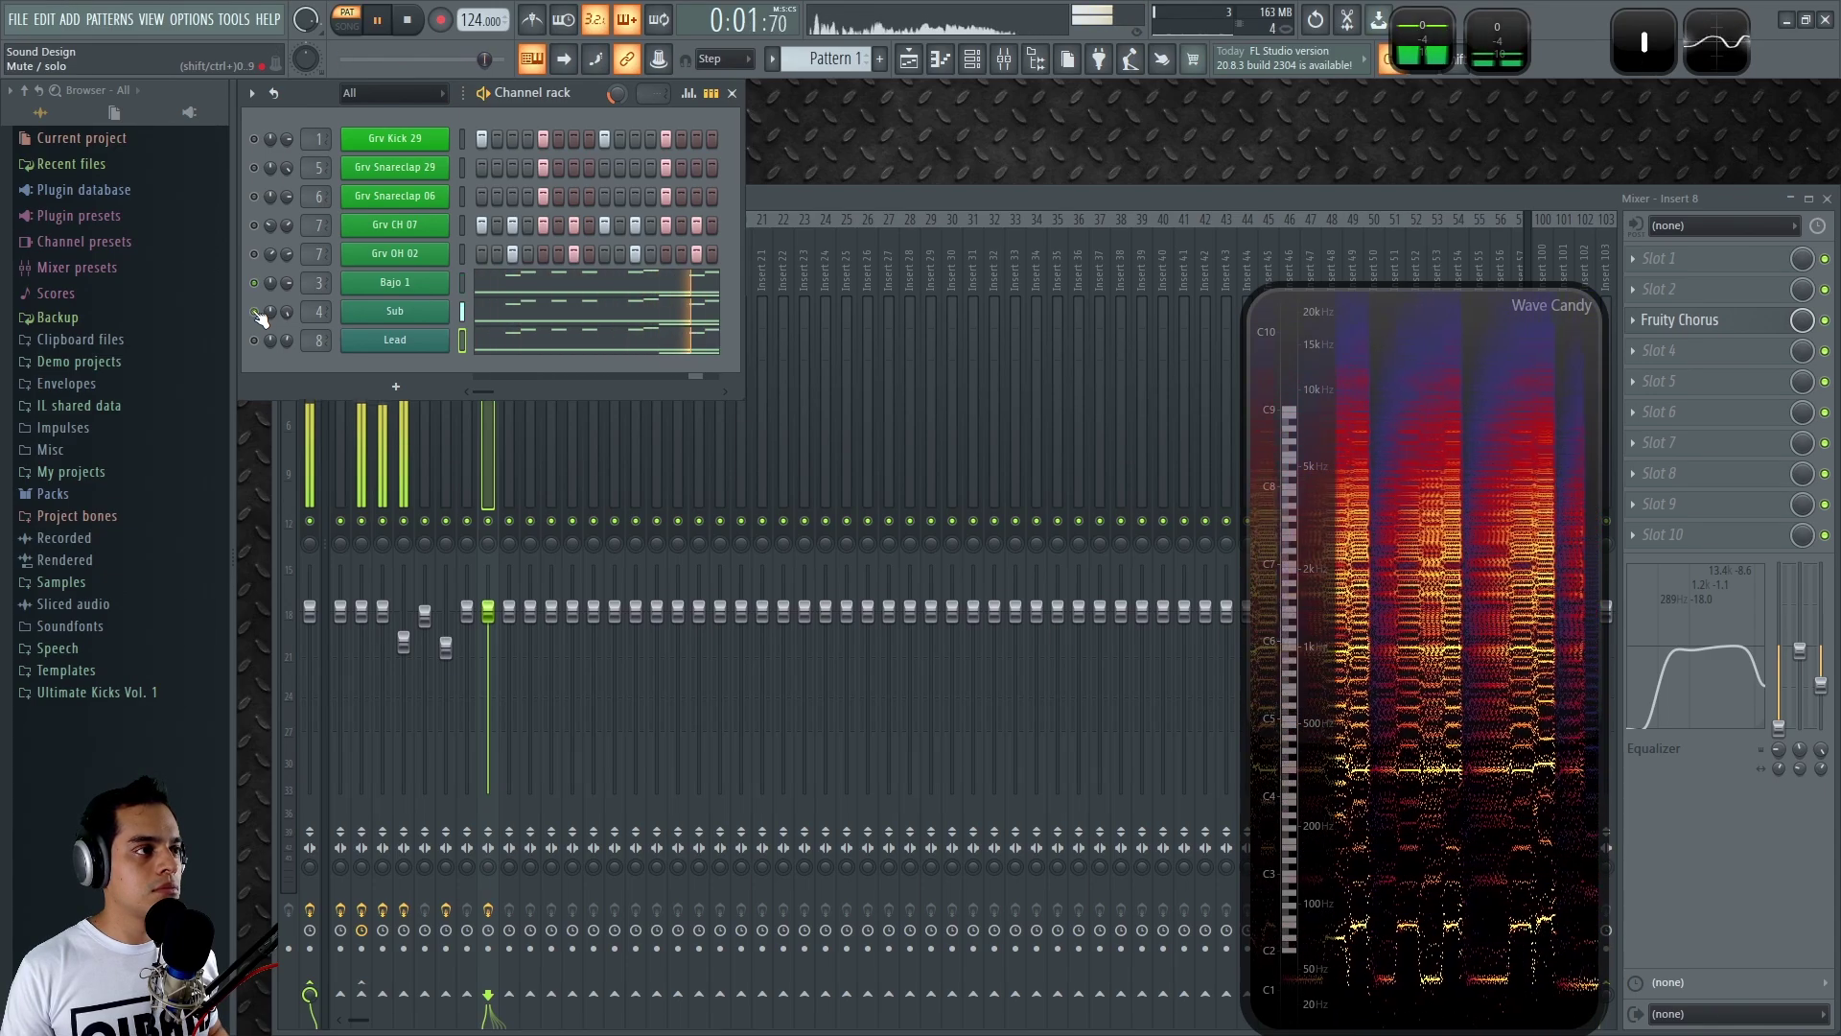
right_click(254, 311)
click(394, 281)
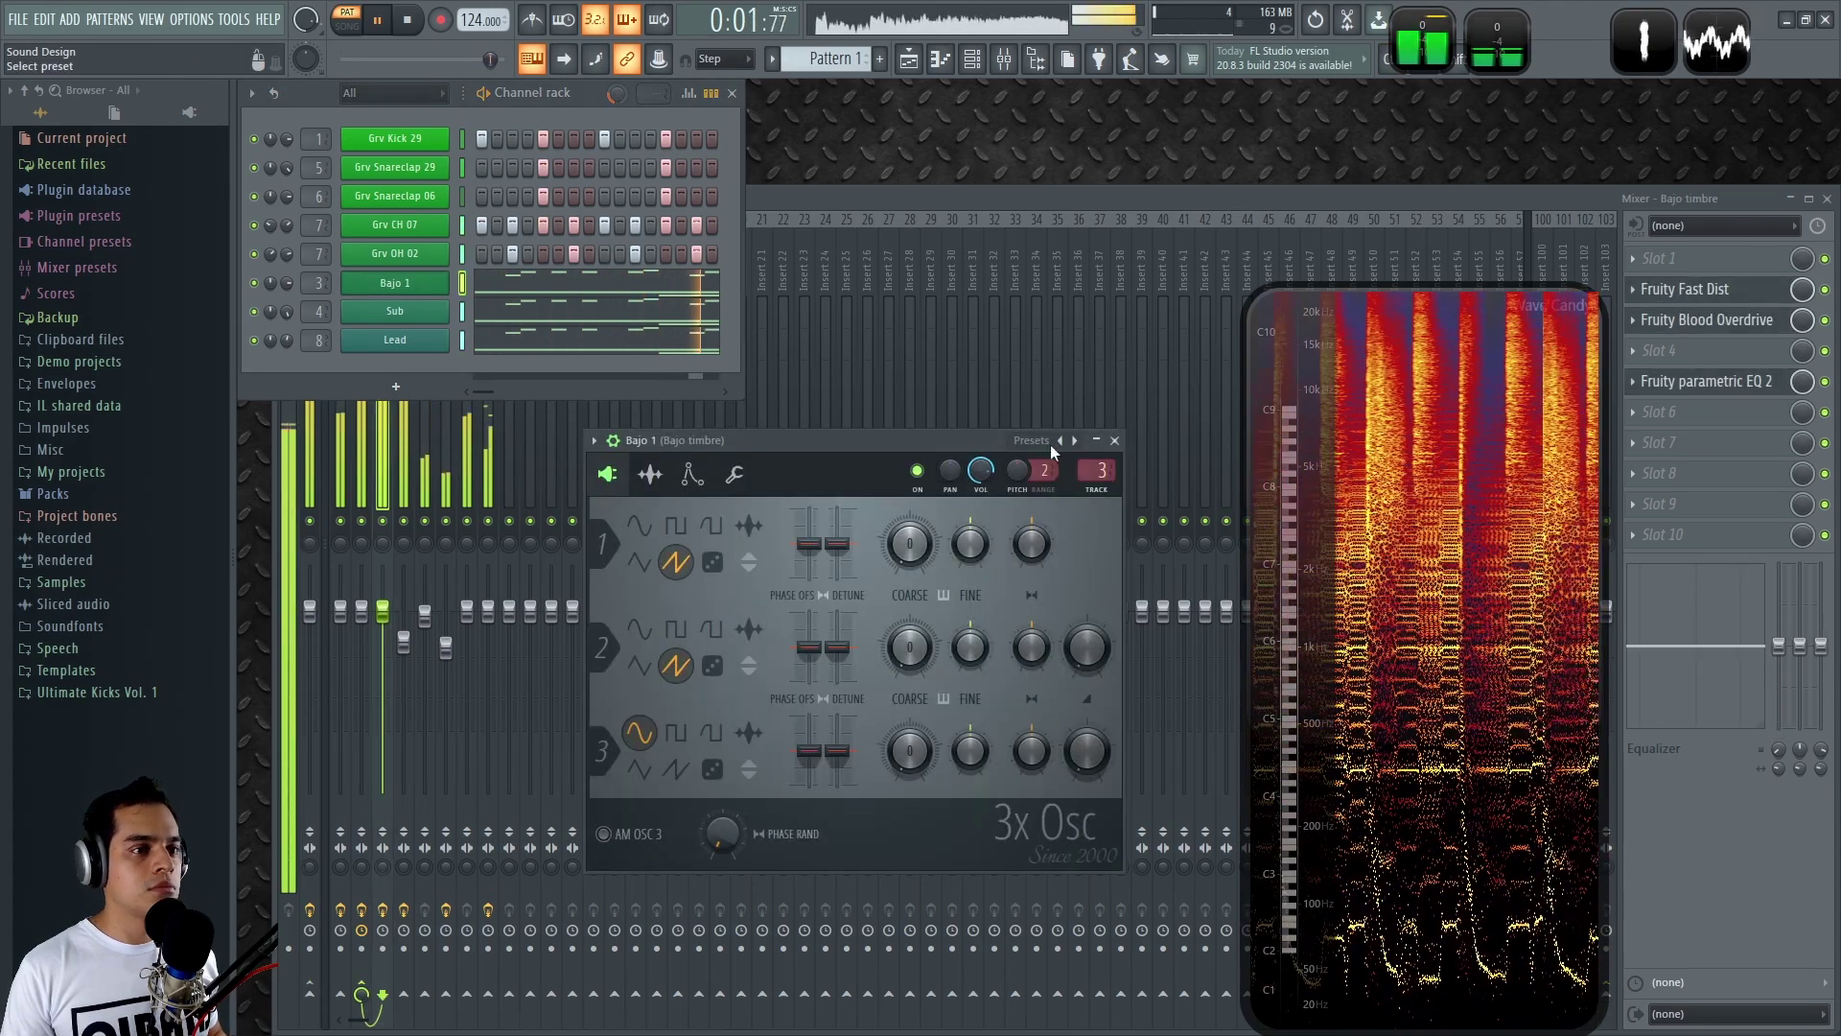
Step: Adjust Bajo 1's filter while the full pattern plays, setting Mod X to 5% and fine-tuning Mod Y
click(692, 474)
drag(1055, 589, 1055, 591)
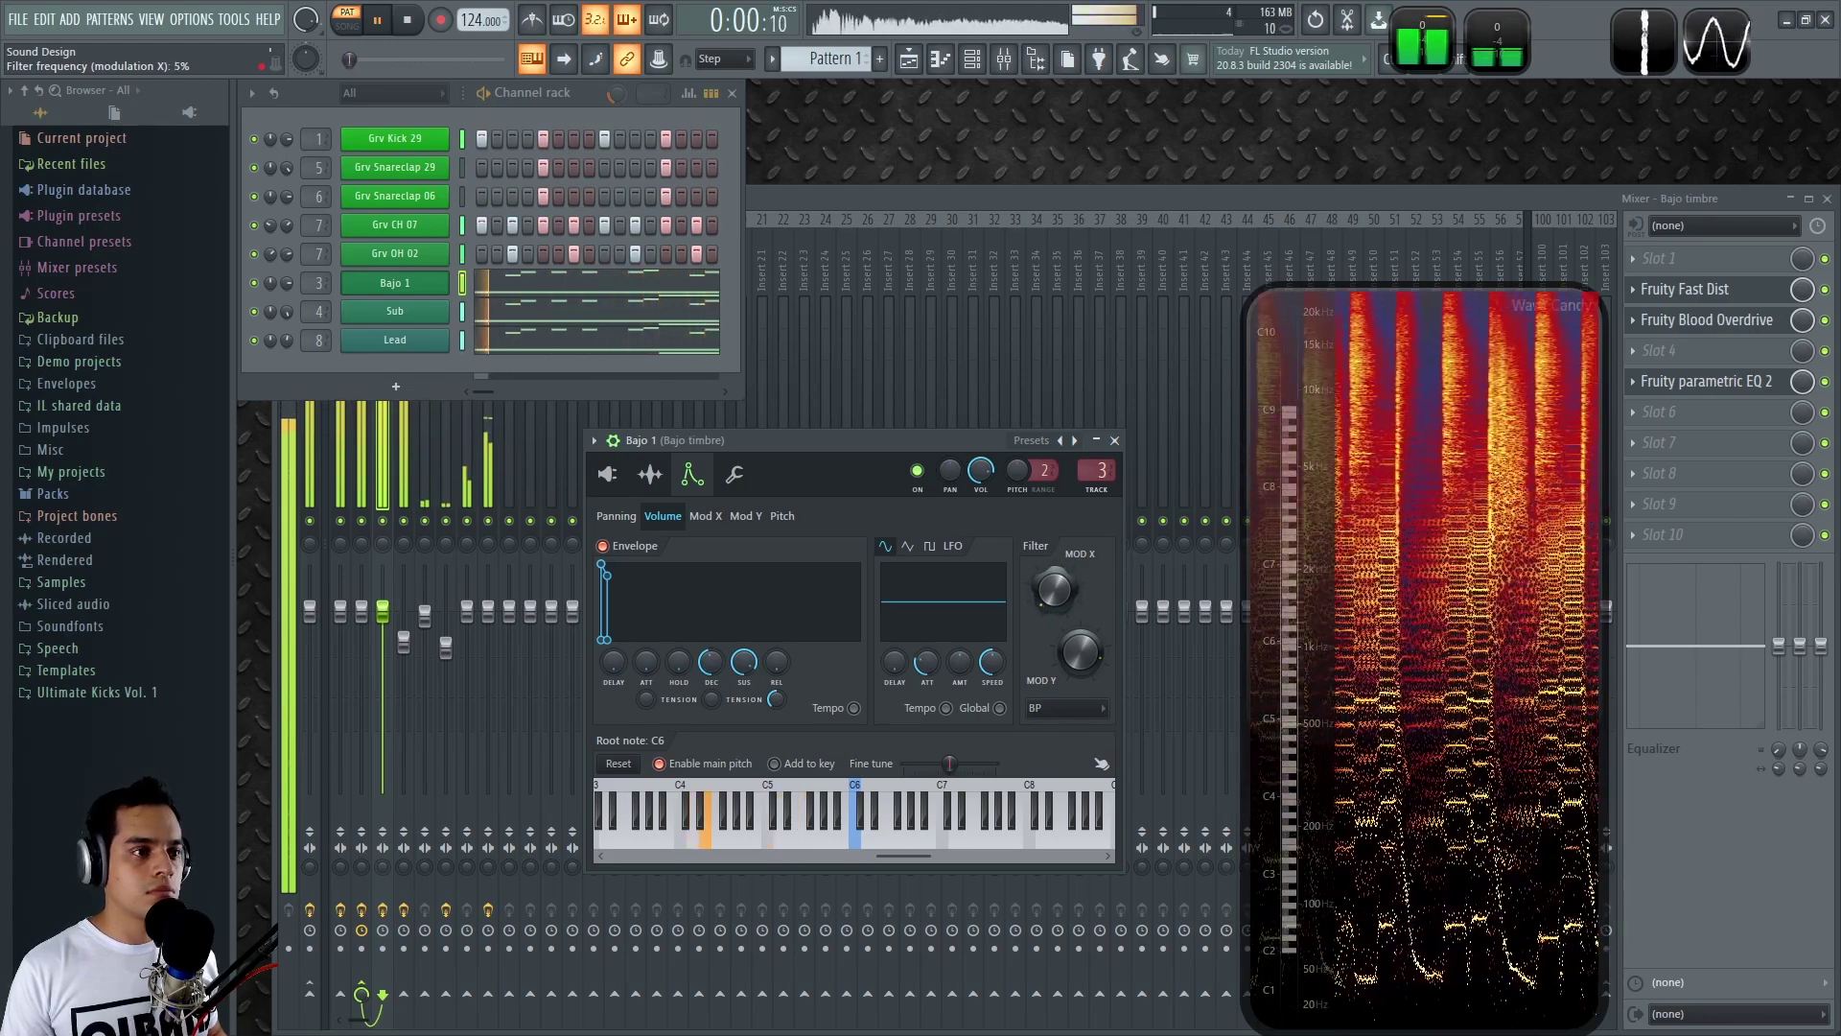
drag(1080, 652, 1081, 646)
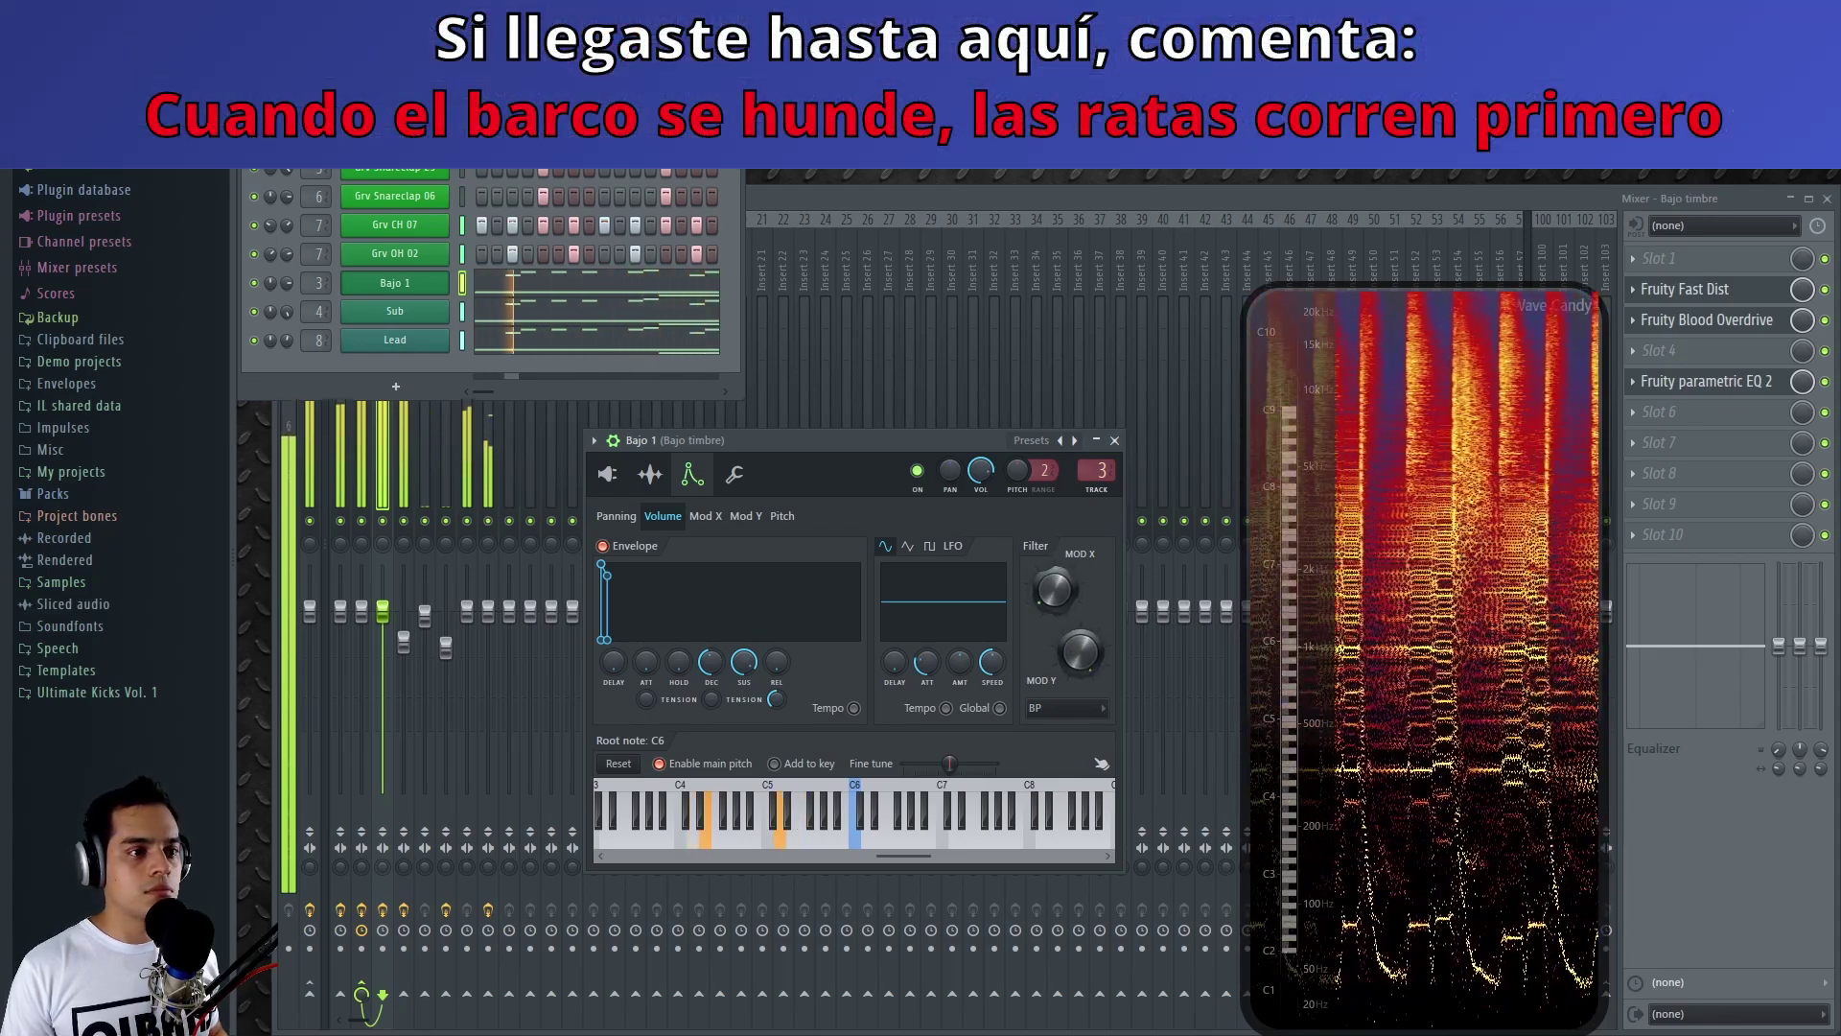
key(space)
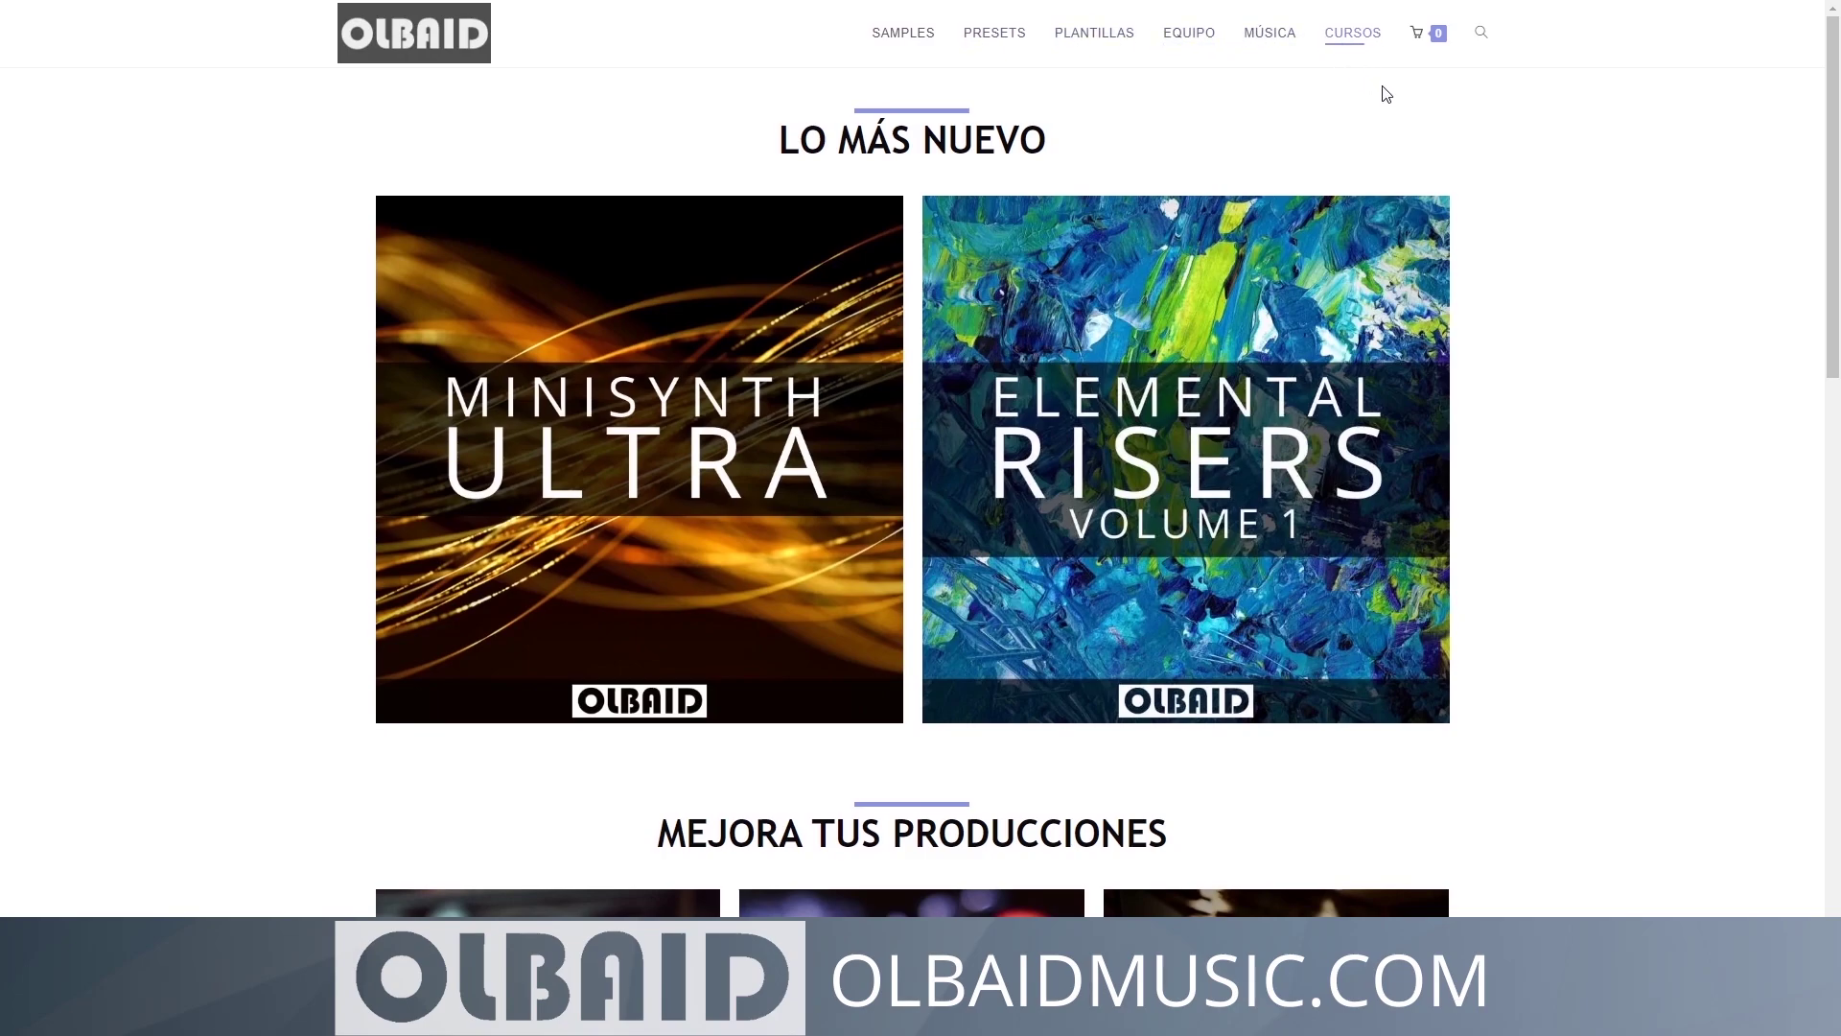
scroll(1577, 316, down, 3)
scroll(1583, 413, down, 6)
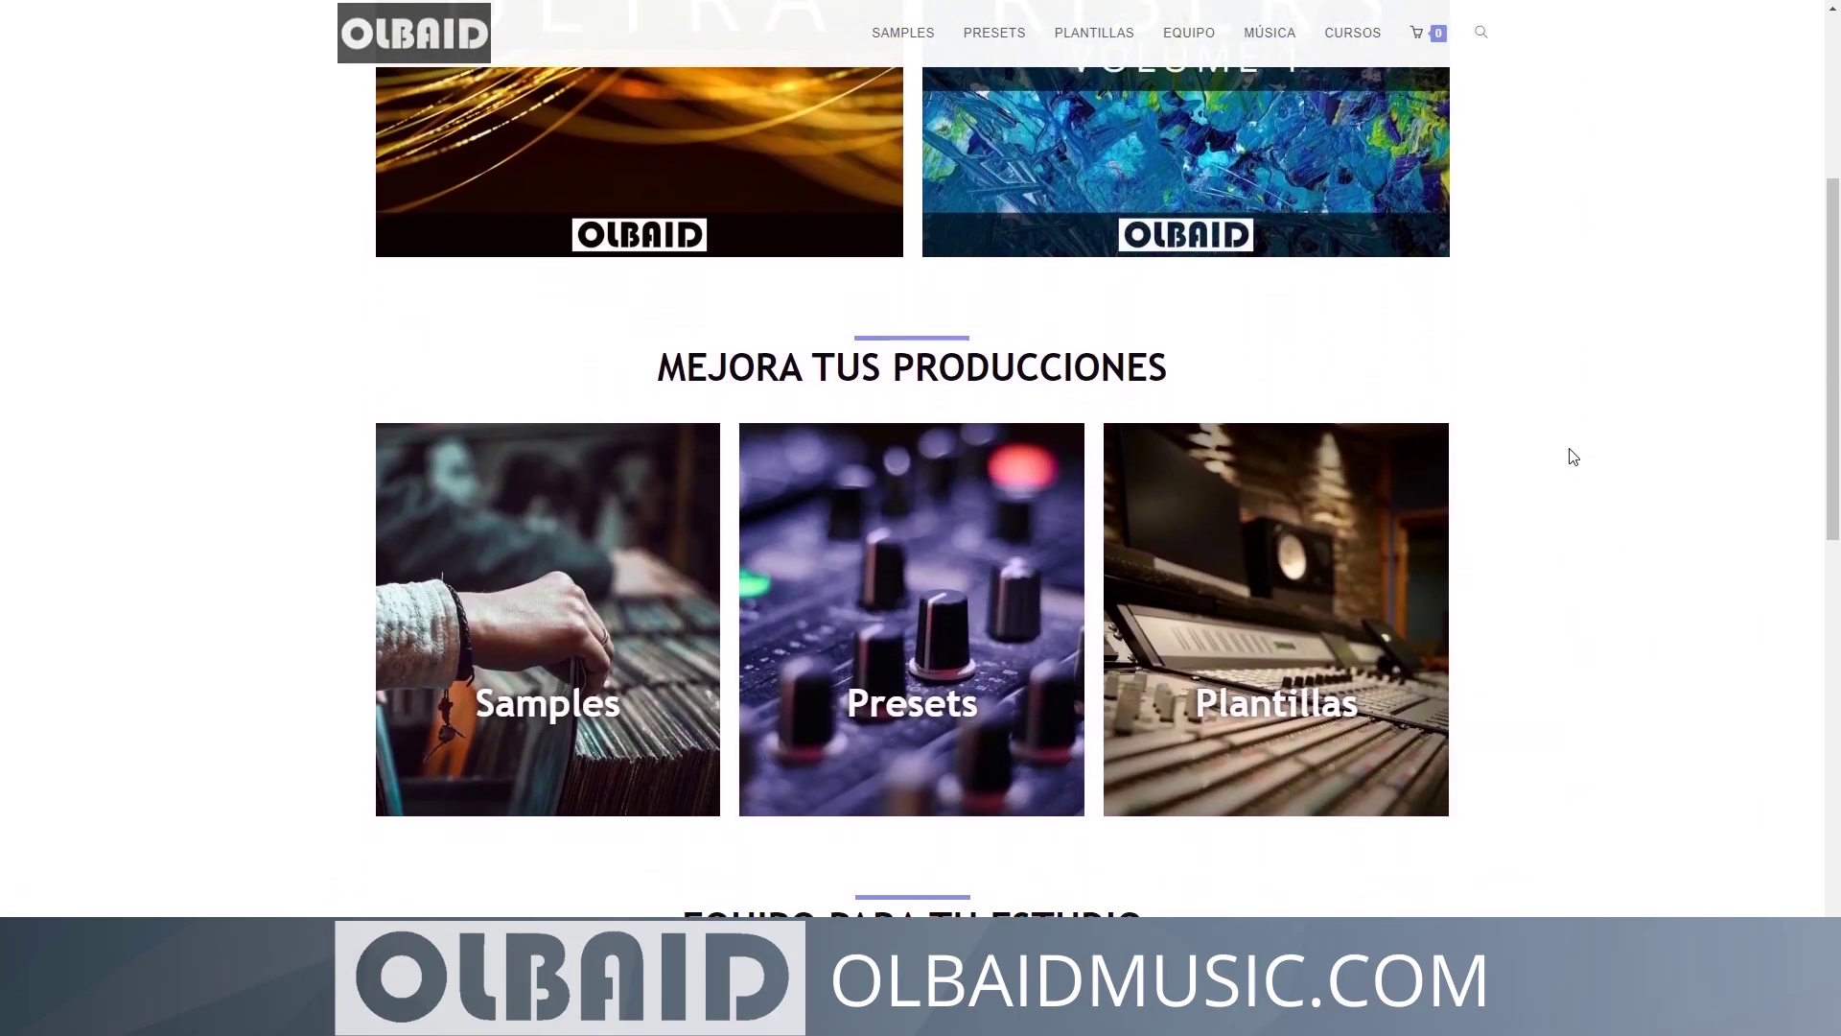